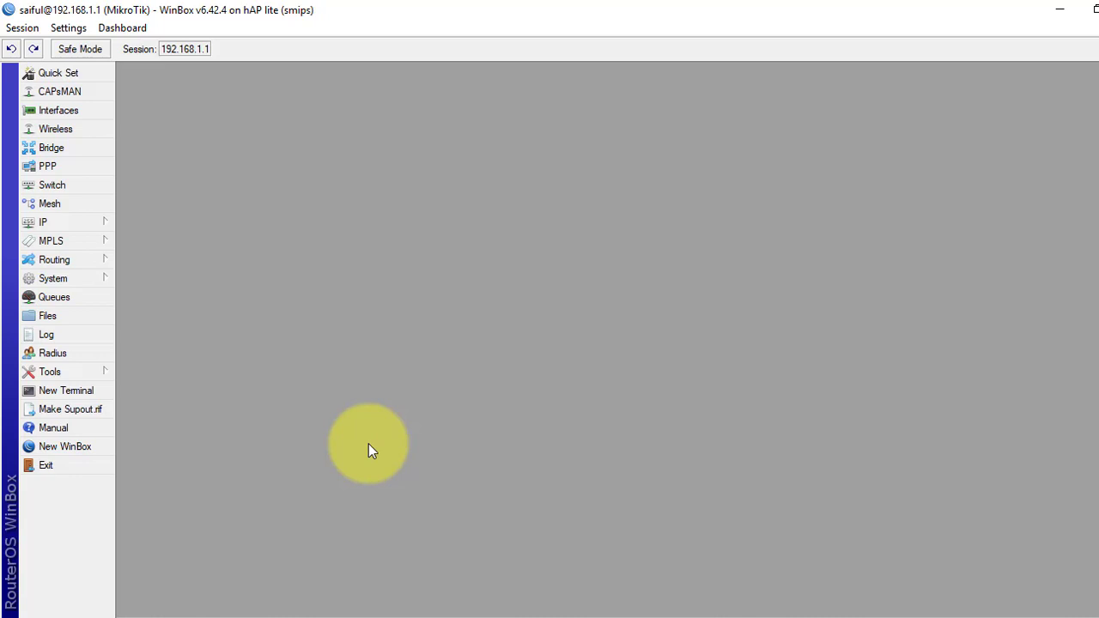
Start a new queue type in the router's queue list and set its kind to pcq
click(88, 298)
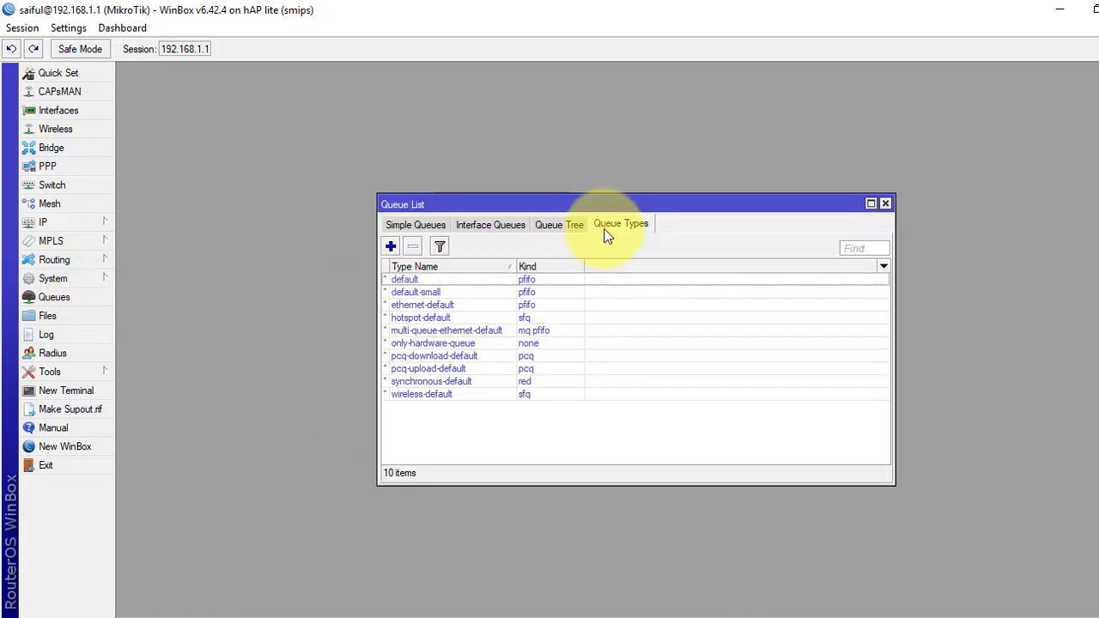
click(390, 247)
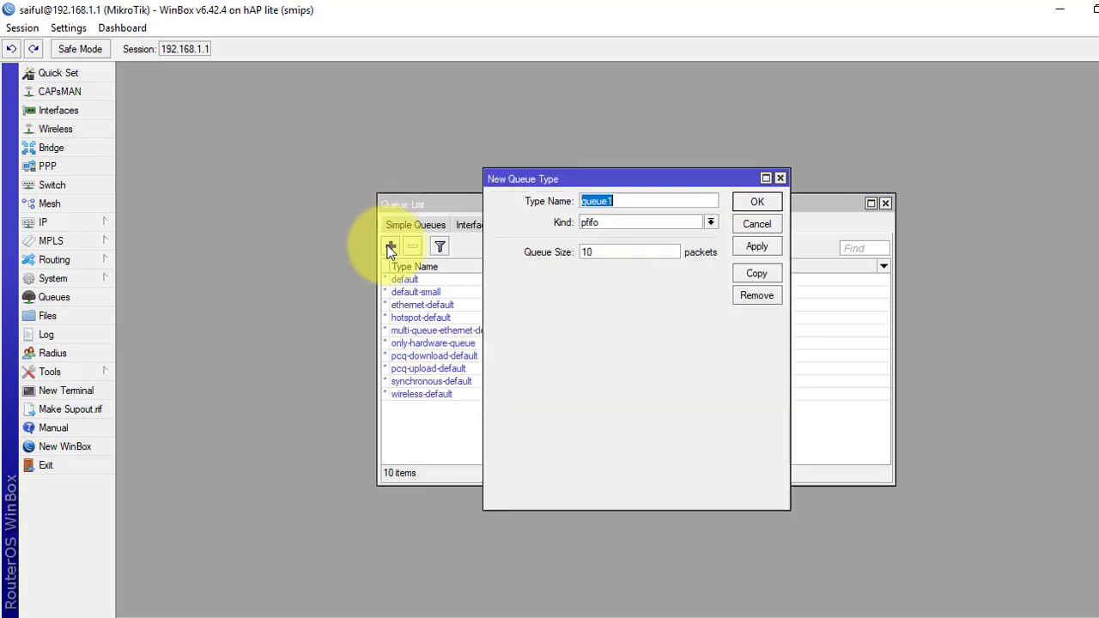
click(713, 222)
click(609, 267)
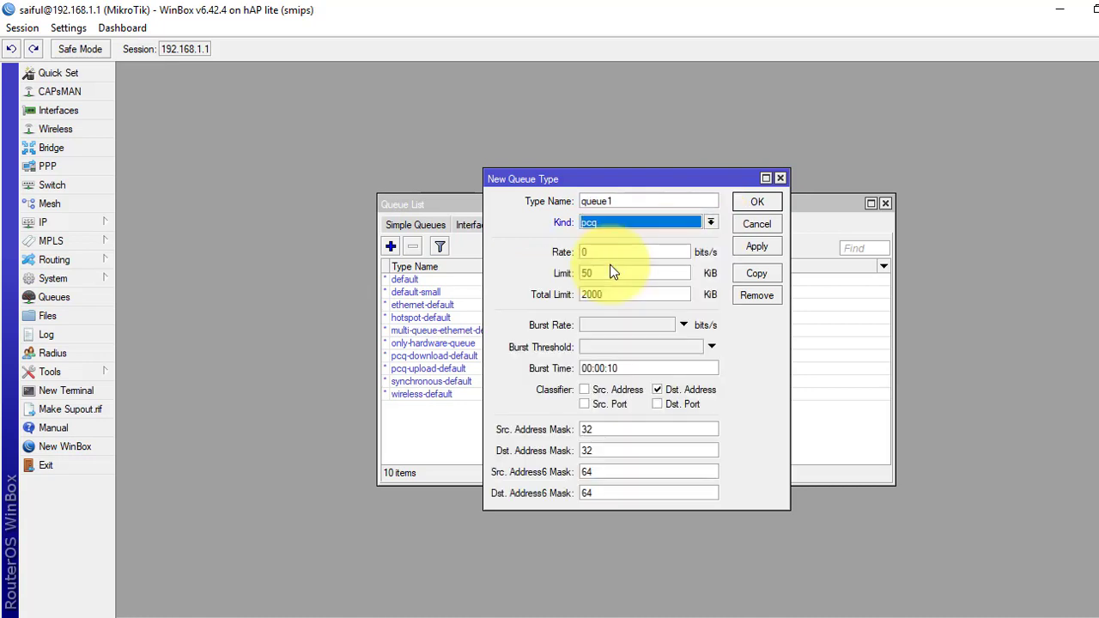
Name the new pcq queue type BUS_4M_DL
drag(615, 202, 568, 204)
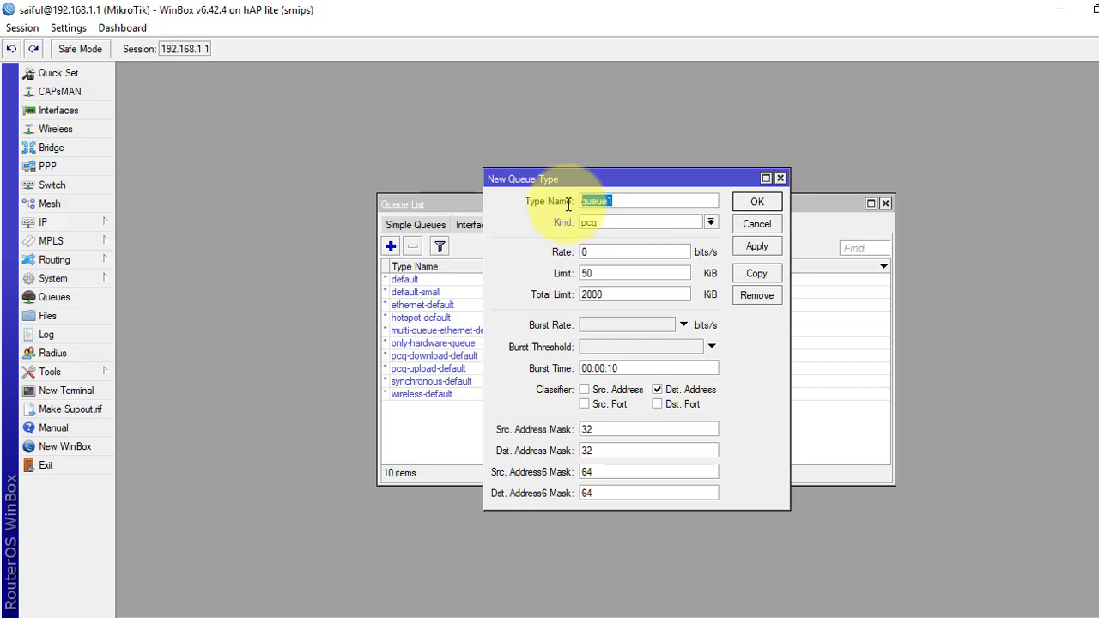
text(BUS)
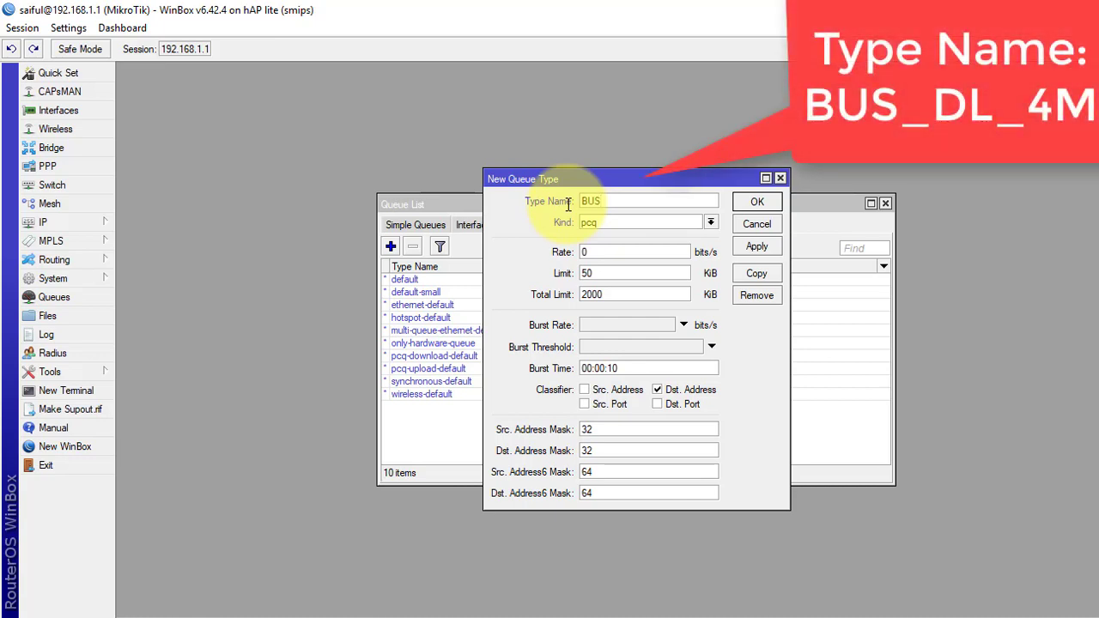
text(_DL_$M)
key(BackSpace)
key(BackSpace)
text(4M)
key(BackSpace)
key(BackSpace)
key(BackSpace)
text(4M_)
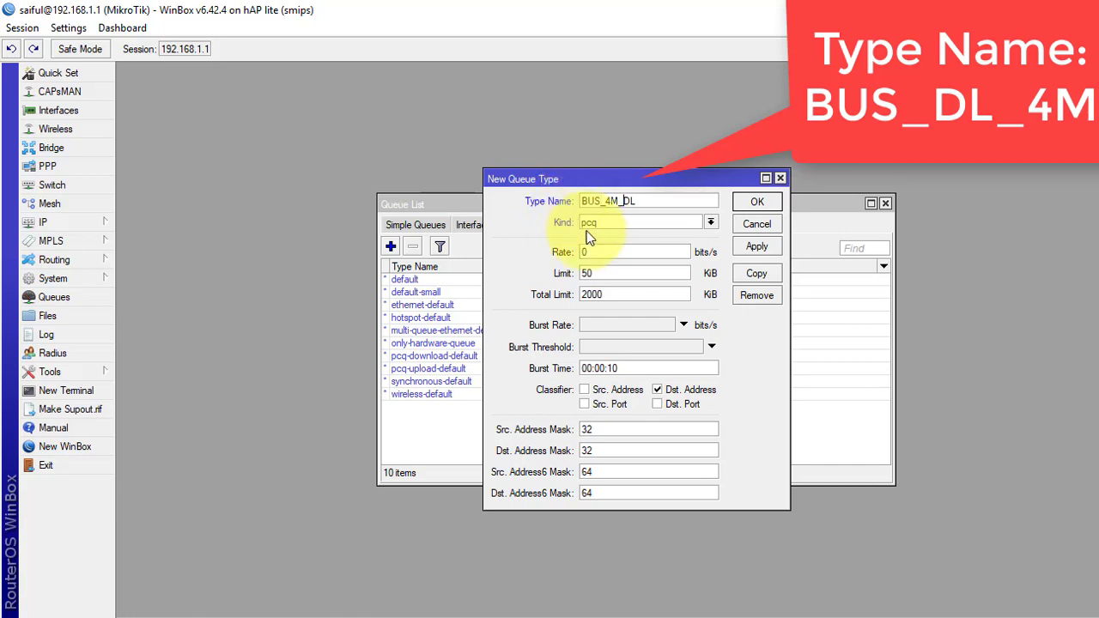
Give BUS_4M_DL a rate of 4M and a total limit of 20000 KiB, and save it
click(605, 251)
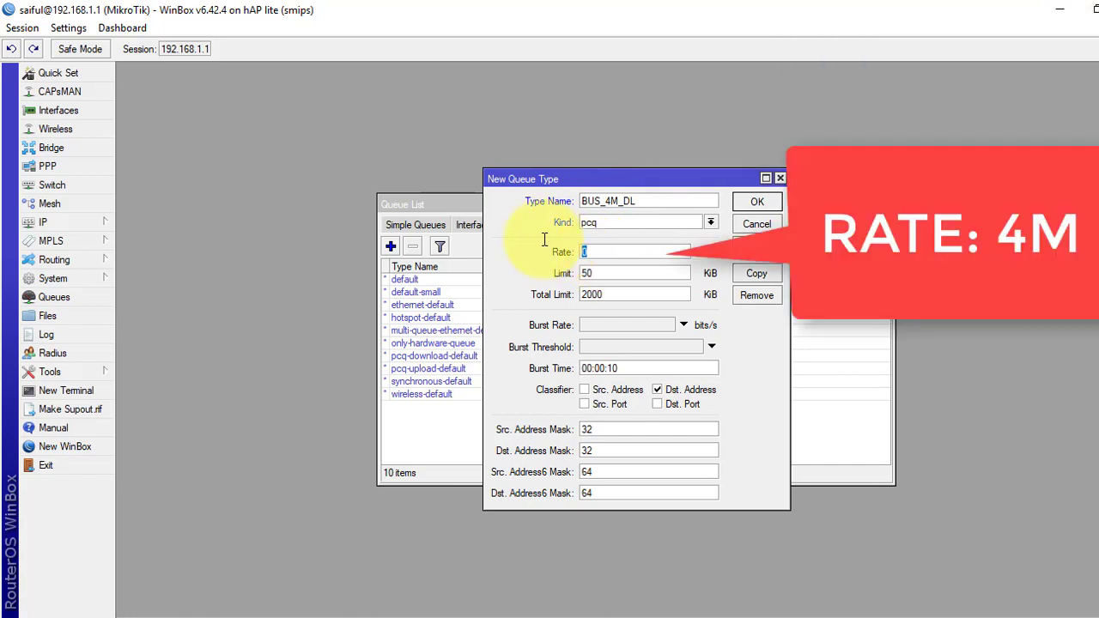
text(4M)
click(620, 294)
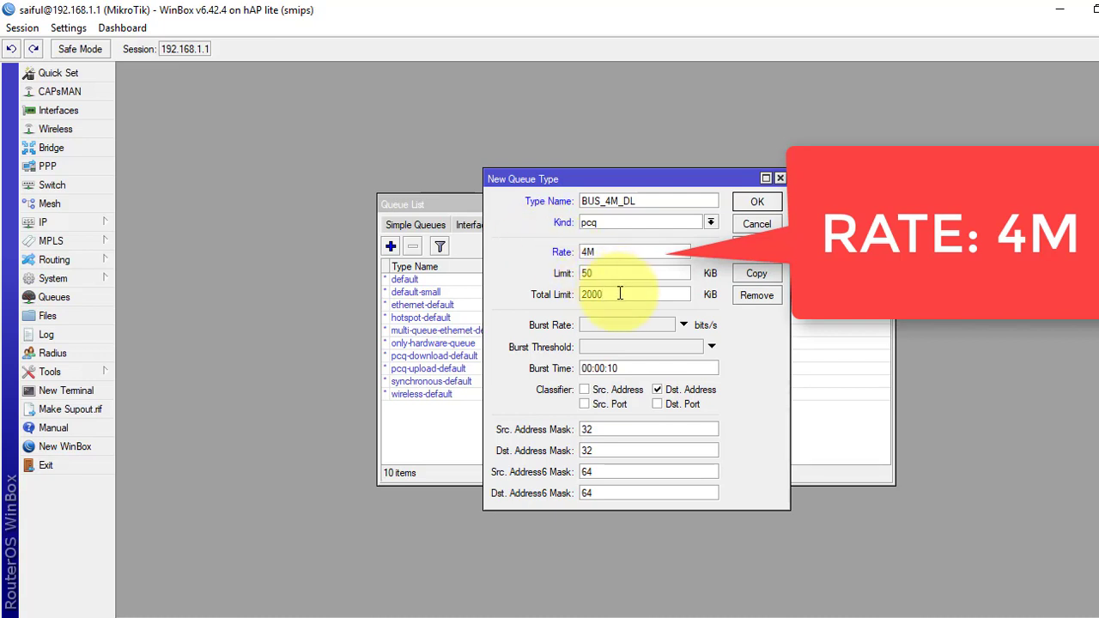
text(0)
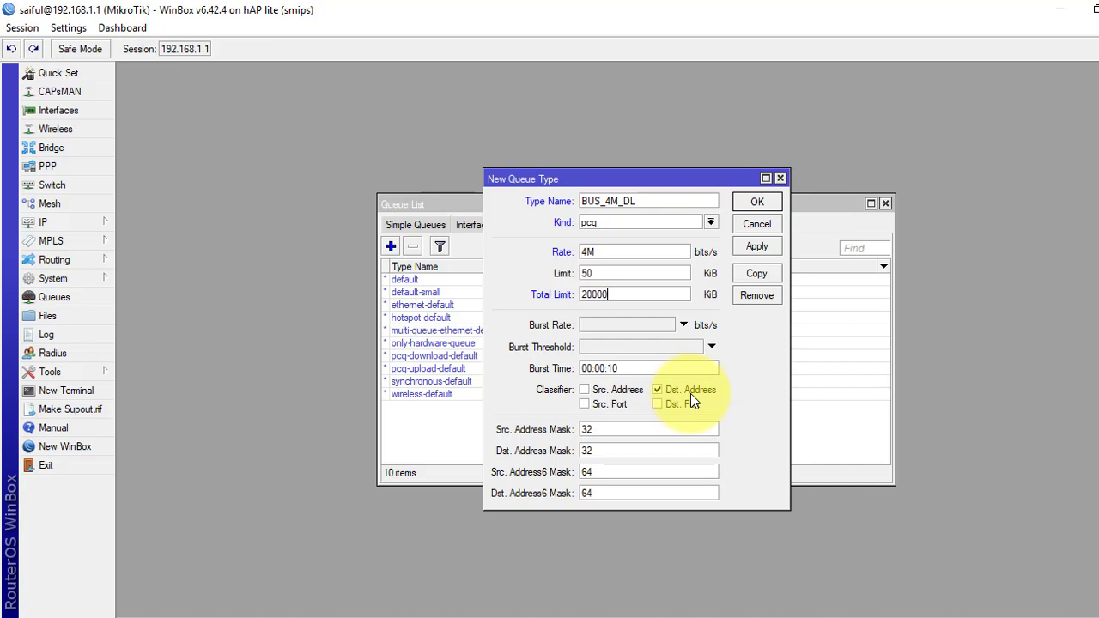
click(750, 248)
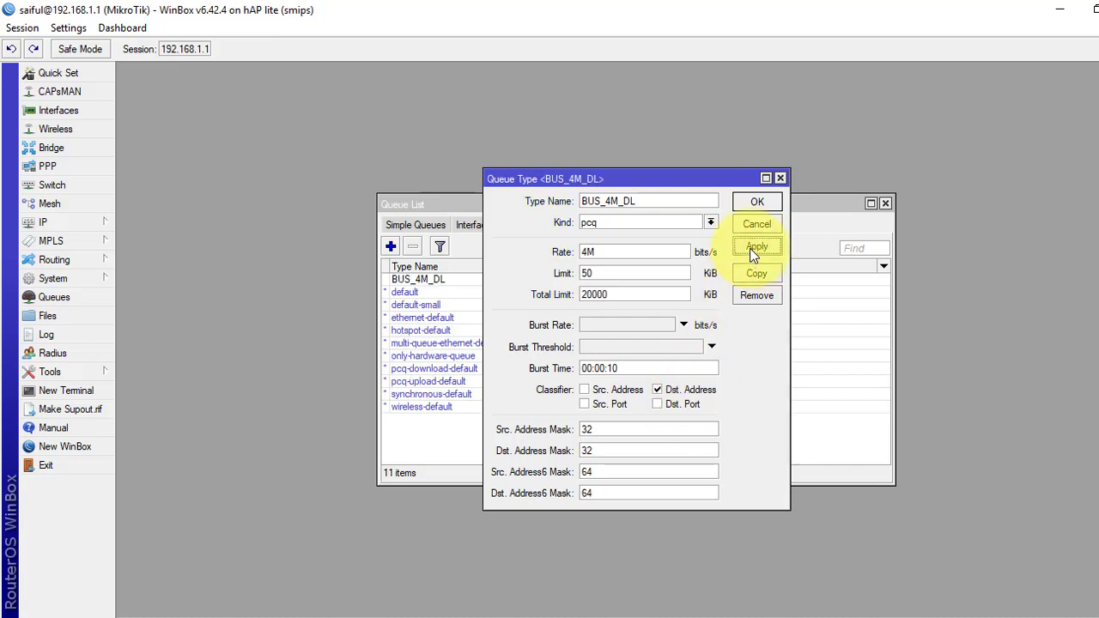
click(750, 202)
Duplicate the BUS_4M_DL queue type and name the copy BUS_4M_UL
click(475, 279)
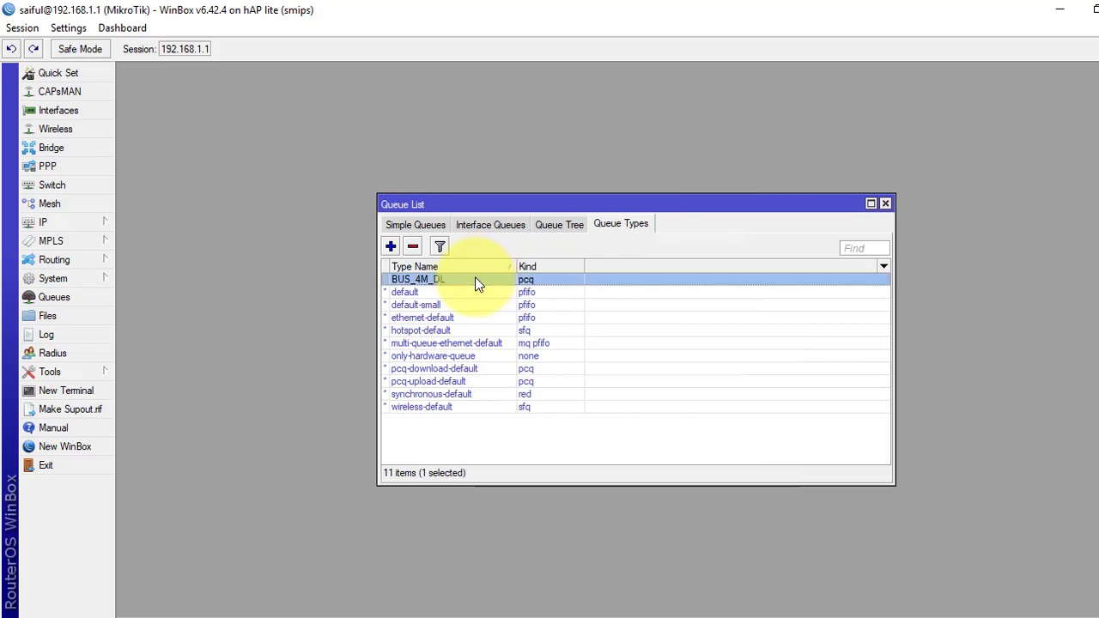
double_click(475, 277)
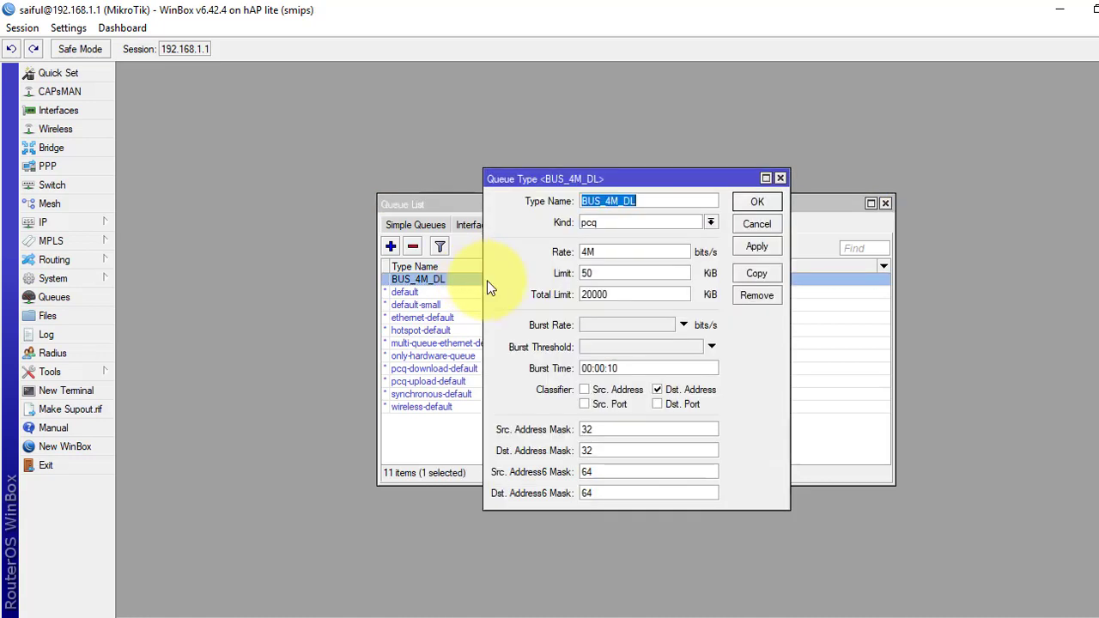
click(750, 276)
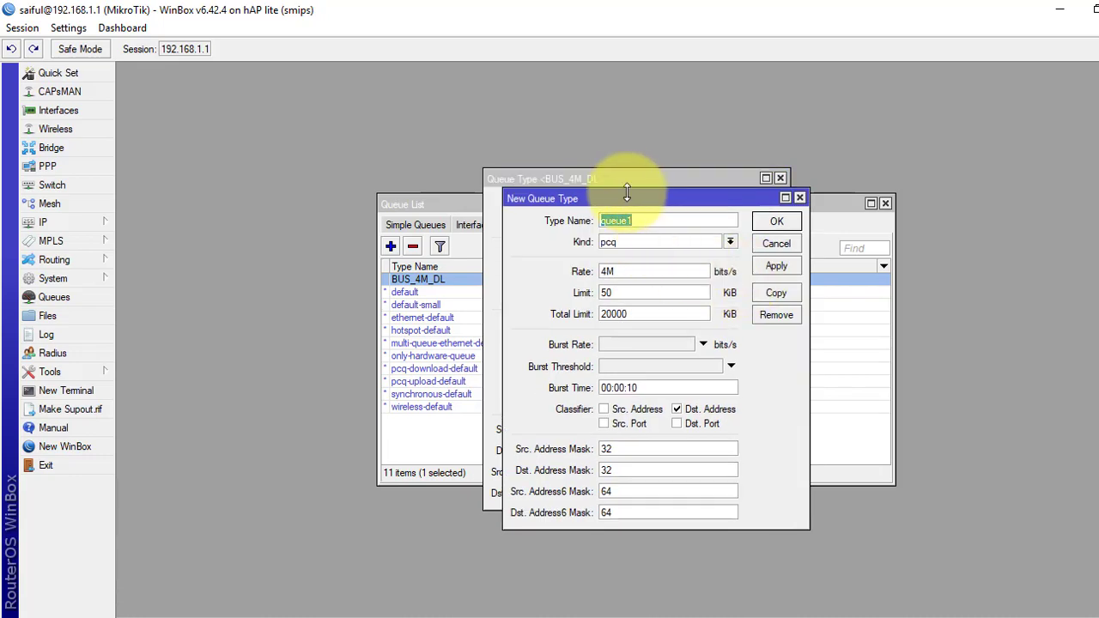
drag(631, 198, 743, 238)
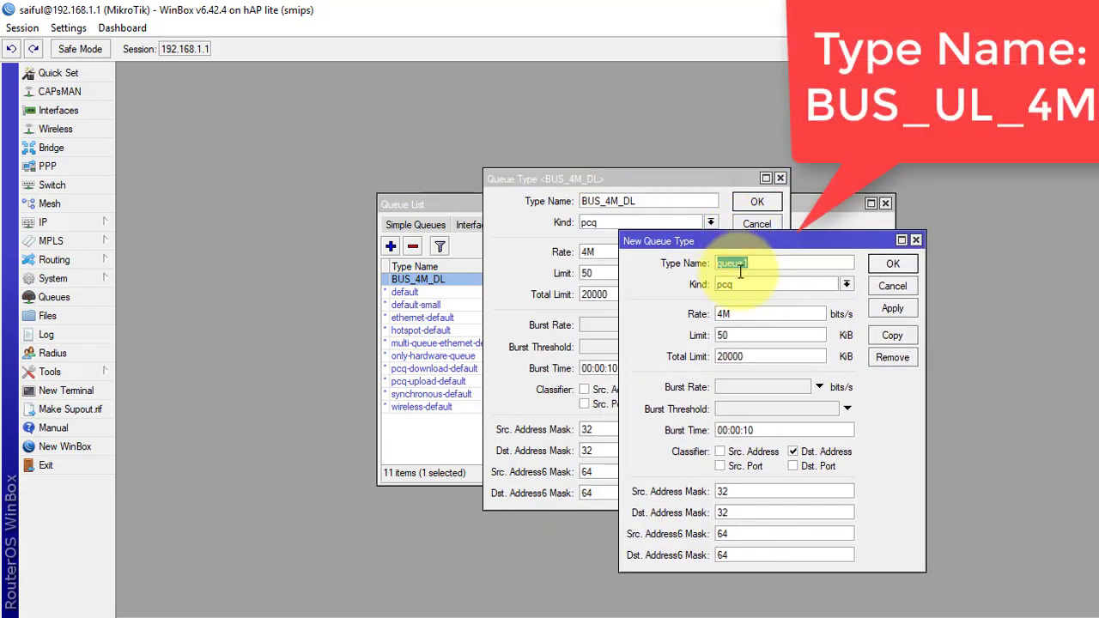
text(BUS_4M_)
key(BackSpace)
text(_UL)
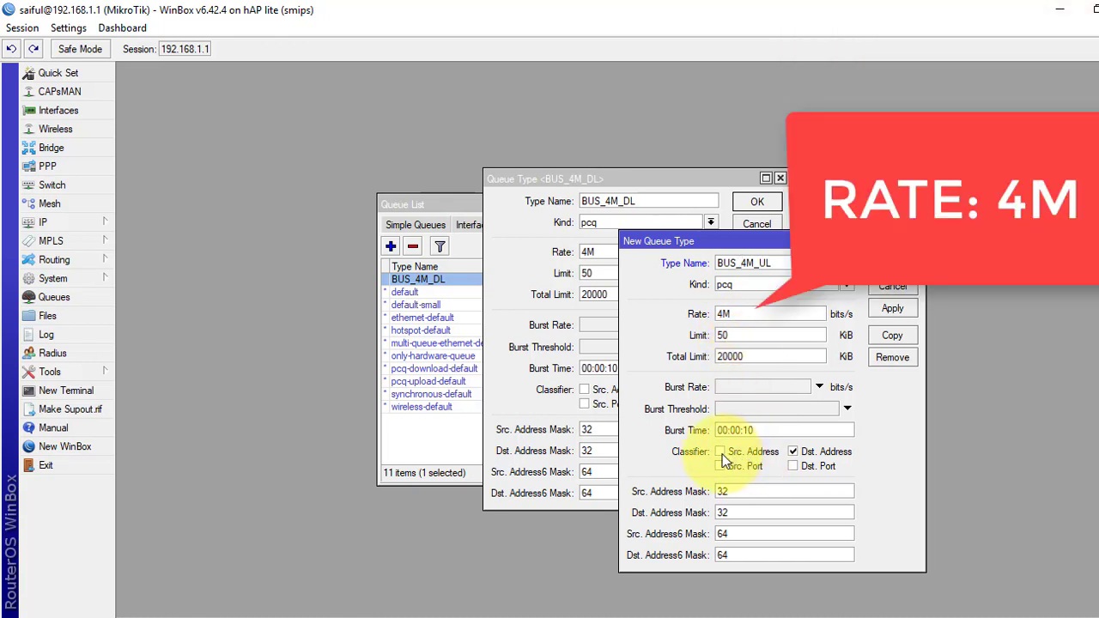
Switch the BUS_4M_UL classifier from Dst. Address to Src. Address and save the queue type
click(751, 459)
click(807, 452)
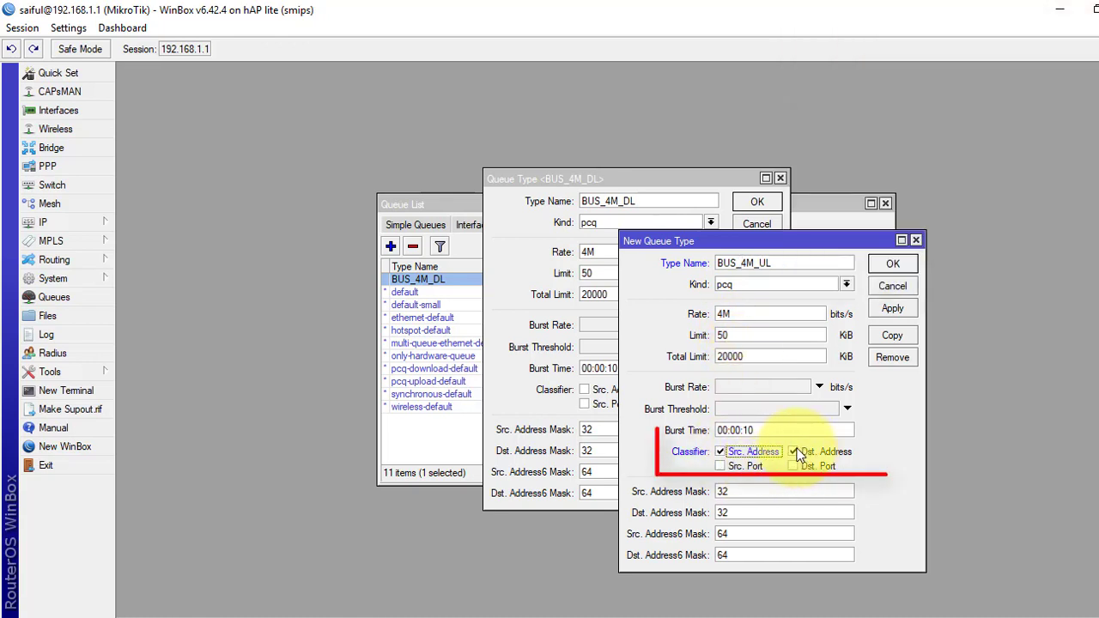
click(901, 309)
click(893, 265)
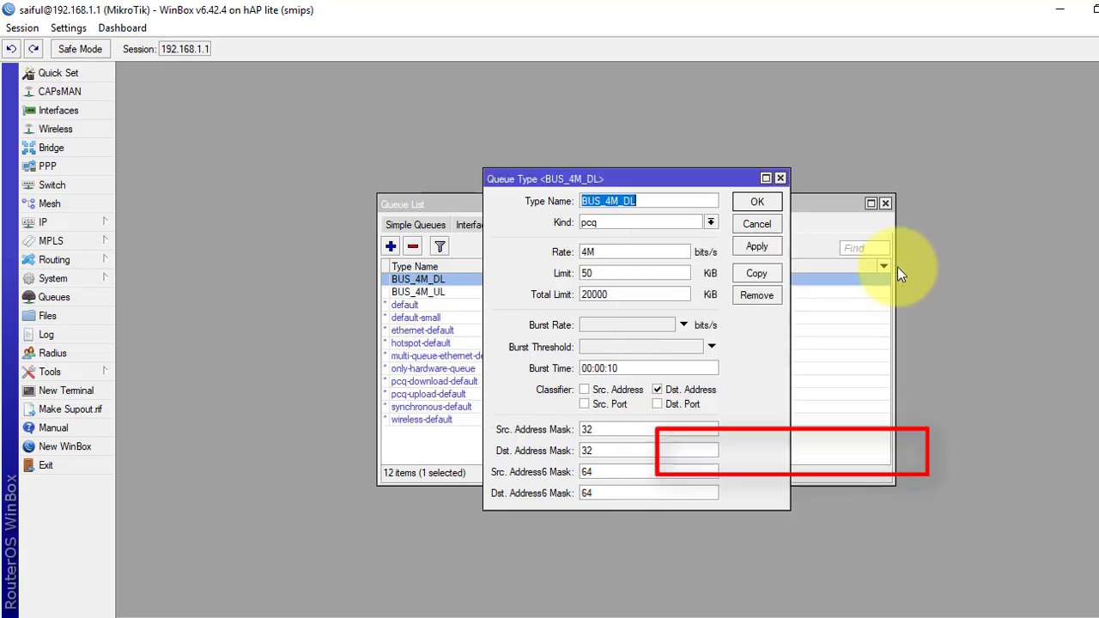
click(776, 204)
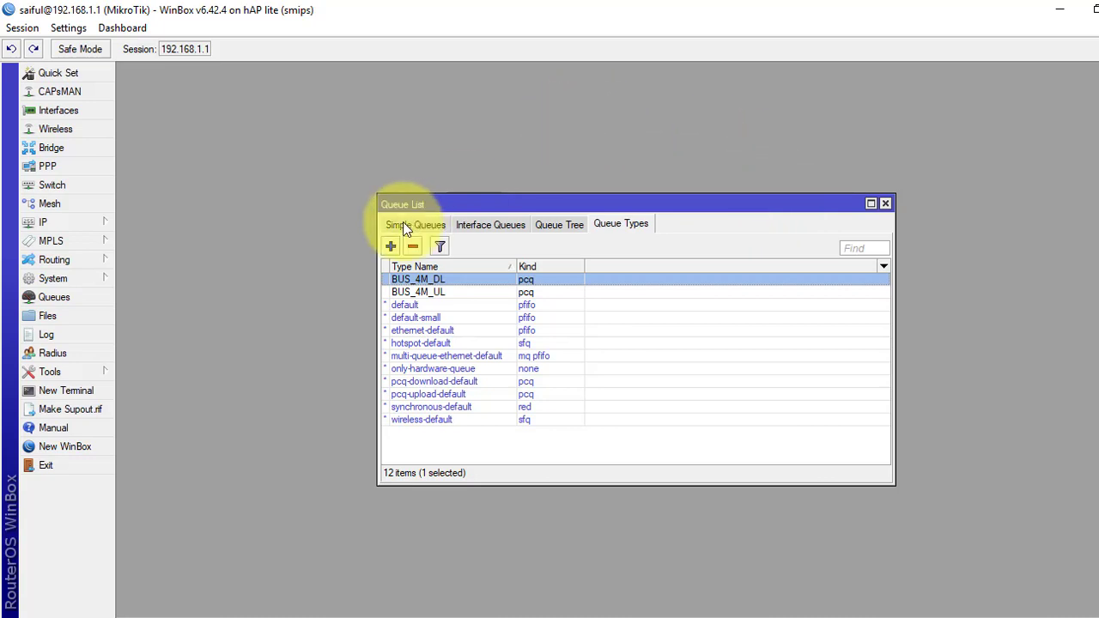
Add another queue type and enter STD_2M-DL as its type name
click(390, 247)
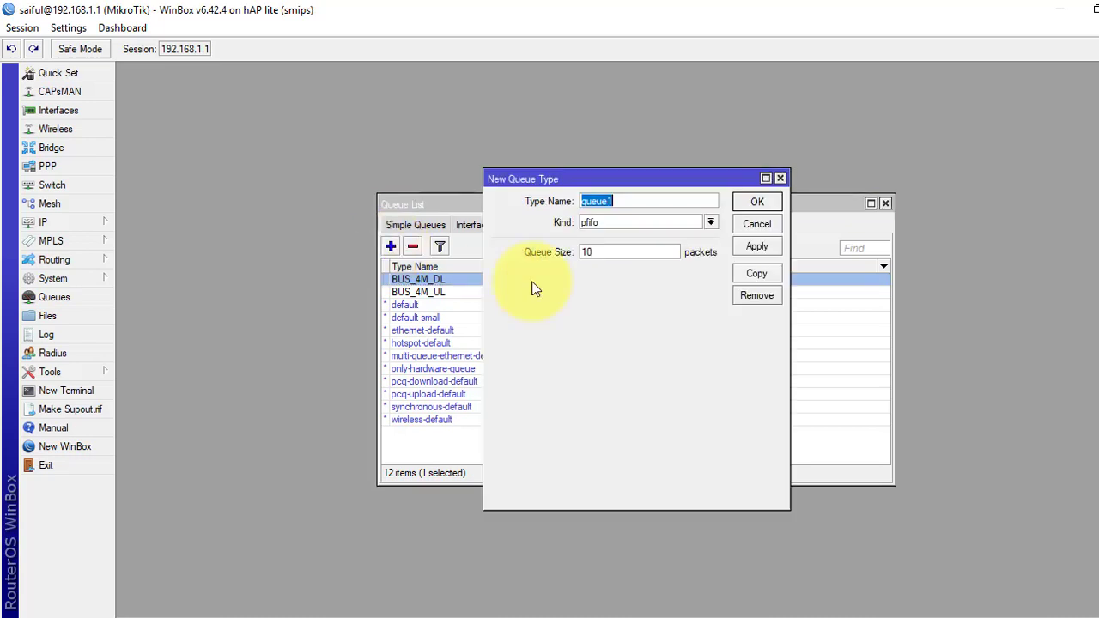
click(614, 224)
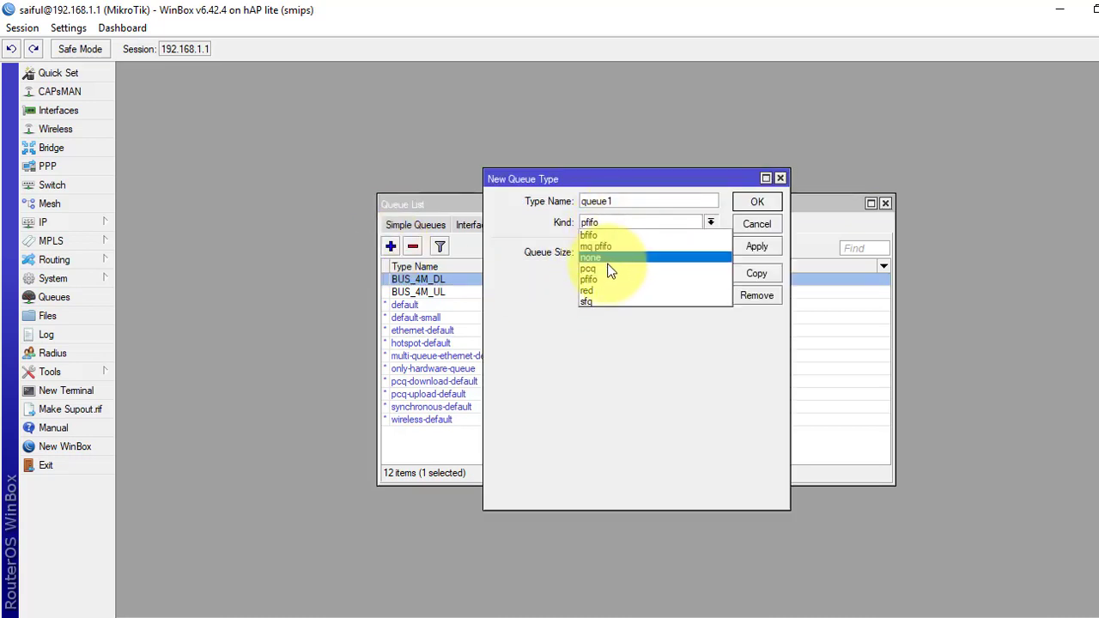
click(612, 271)
double_click(614, 201)
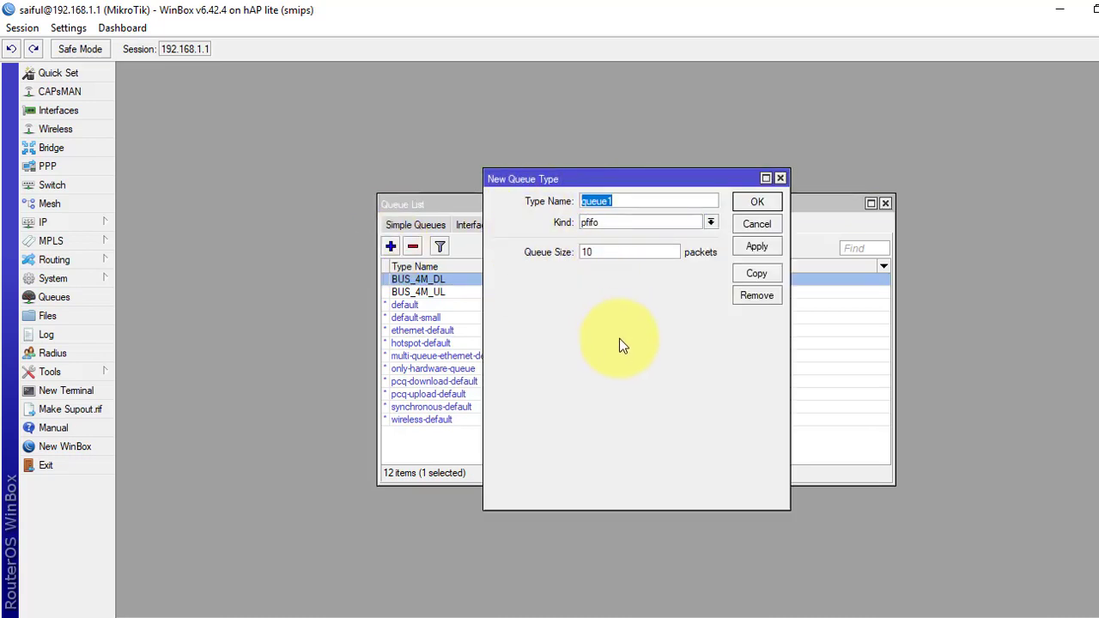
text(STD)
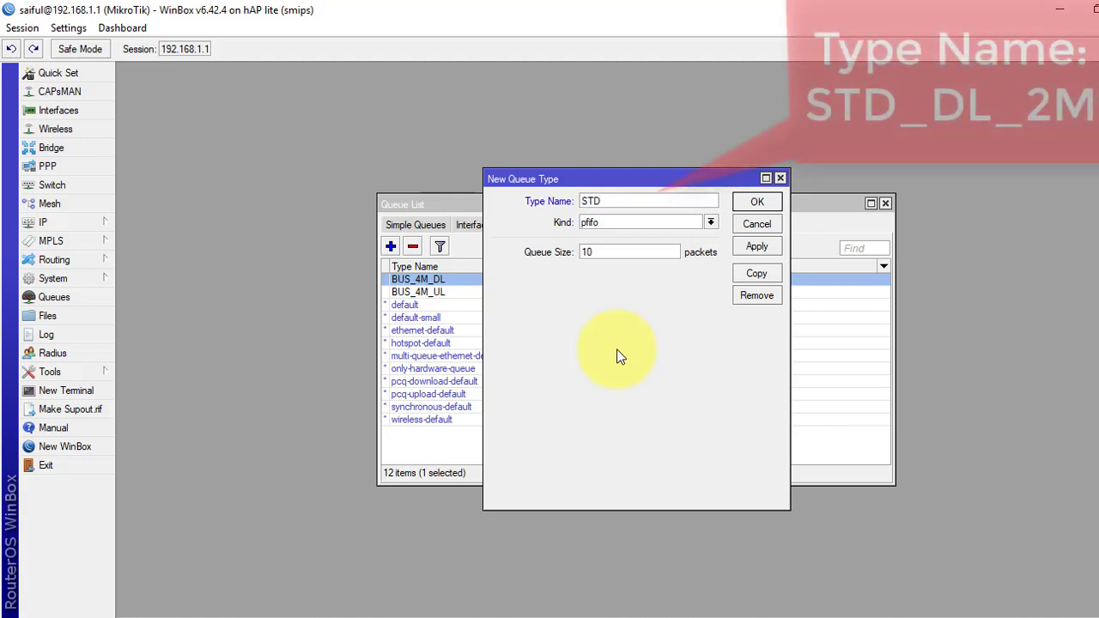
text(_)
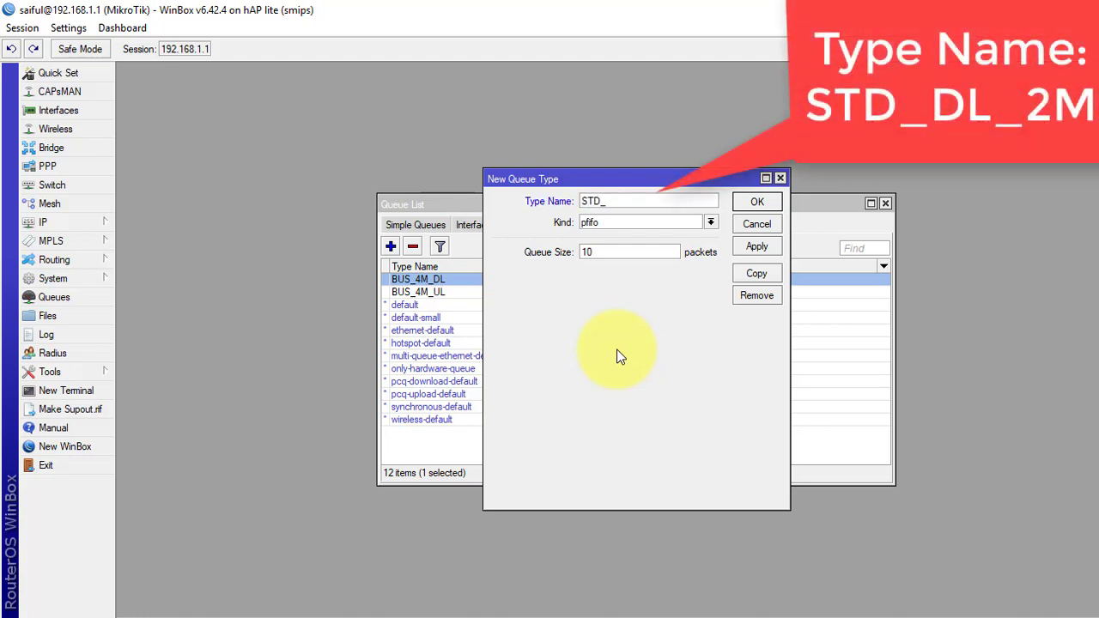
text(2M-DL)
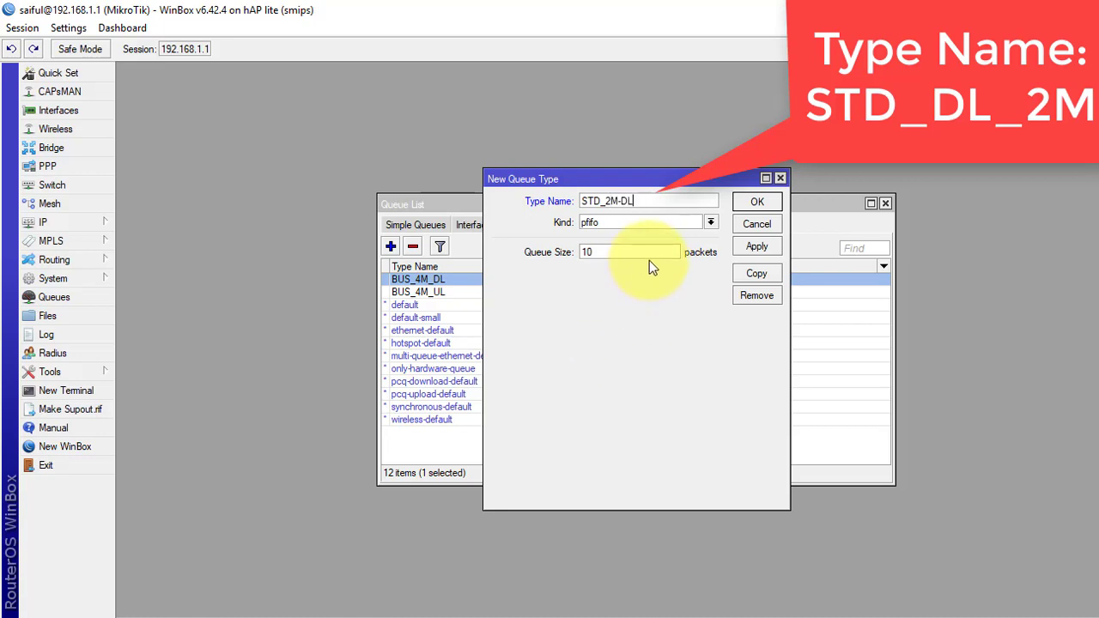
Set the new queue type's kind to pcq and correct its name to STD_2M_DL
click(710, 222)
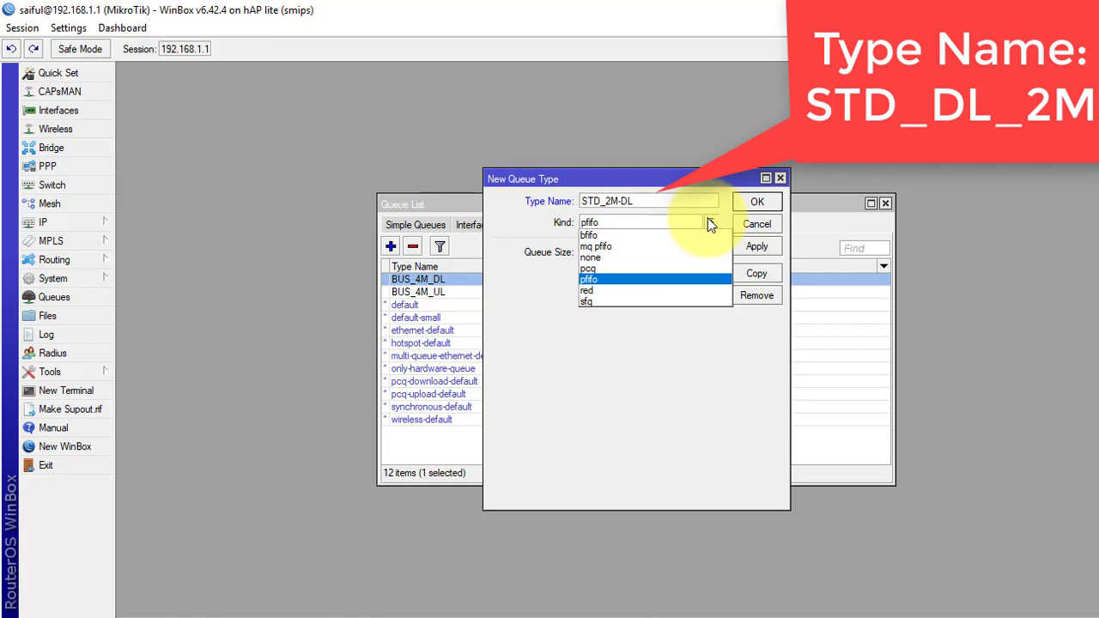
click(623, 268)
click(624, 201)
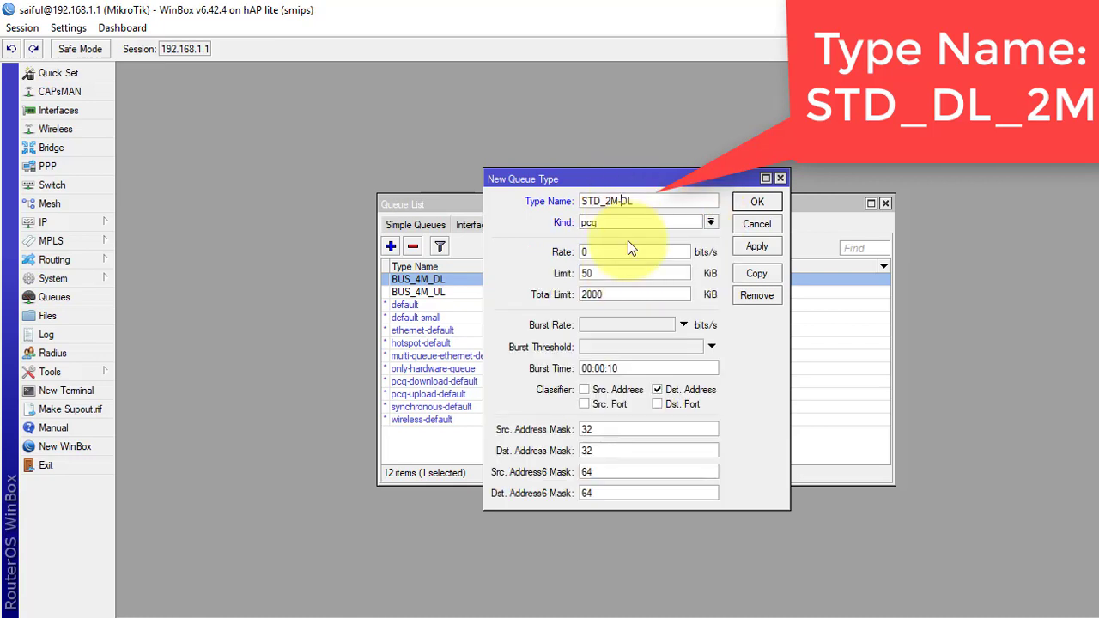
key(BackSpace)
text(_)
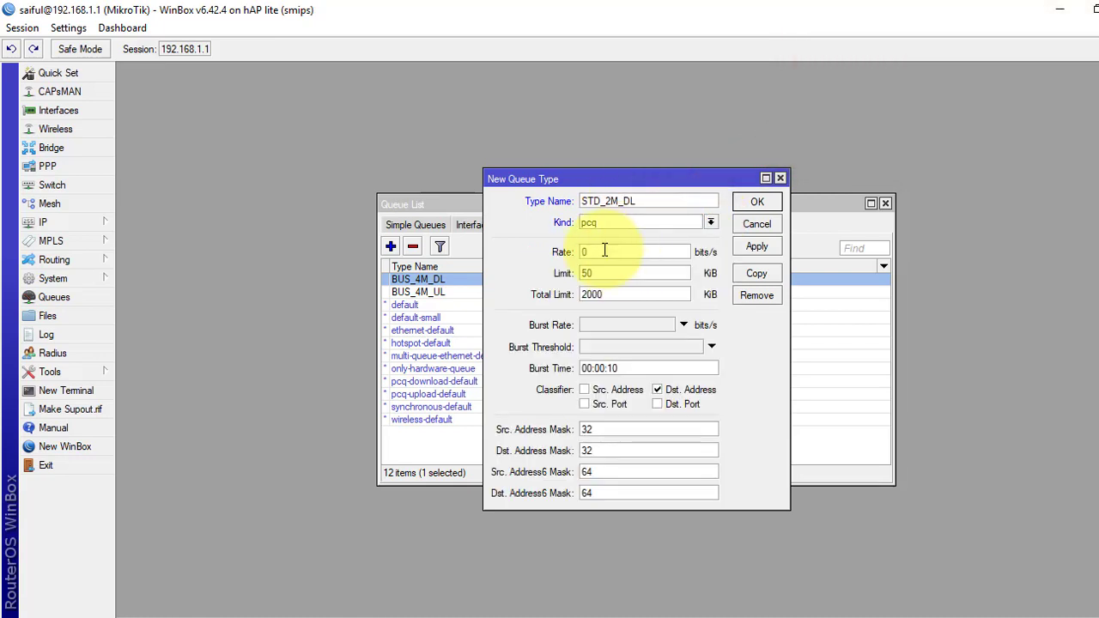
Give STD_2M_DL a rate of 2M and a total limit of 20000 KiB, and save it
double_click(603, 250)
text(2M)
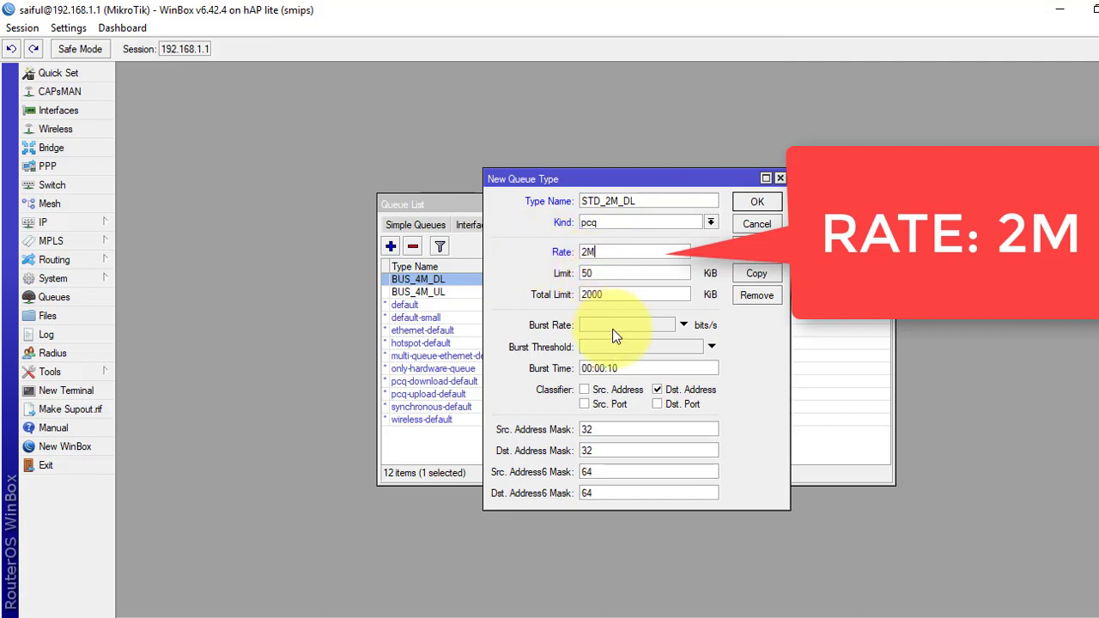
click(618, 295)
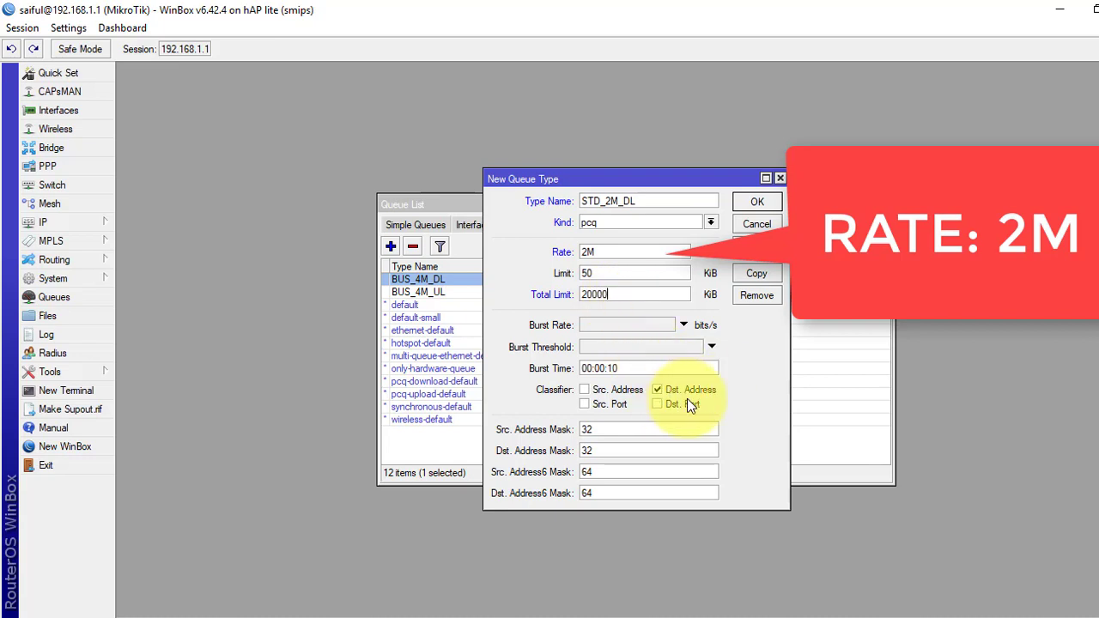
click(753, 247)
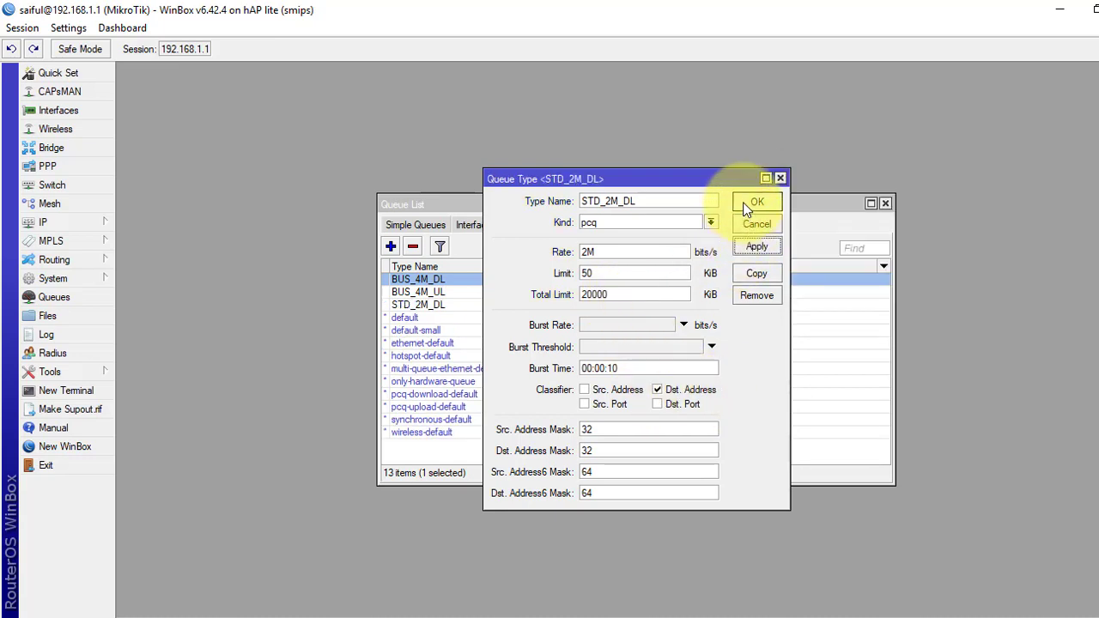
click(747, 206)
Duplicate the STD_2M_DL queue type and name the copy STD_2M_UL
double_click(410, 305)
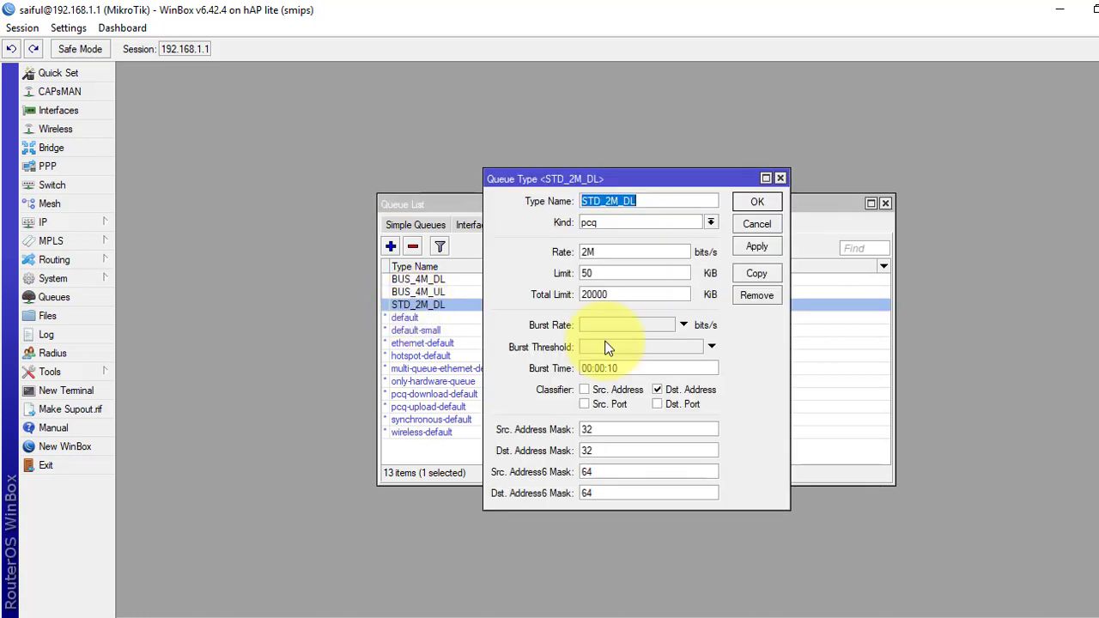
click(751, 276)
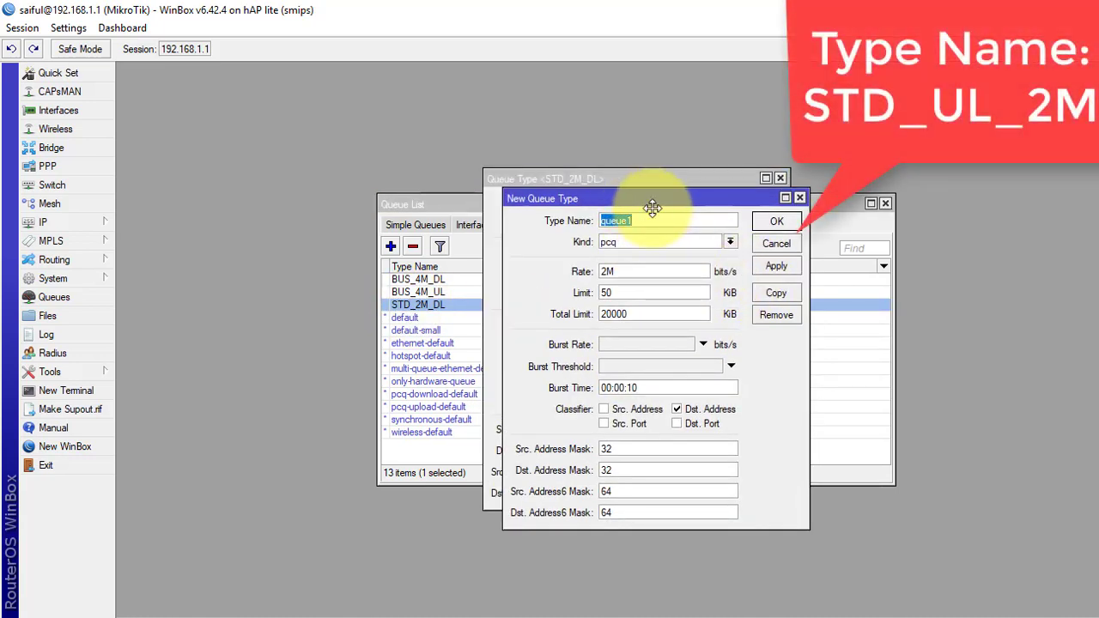
drag(652, 207, 757, 246)
text(ST)
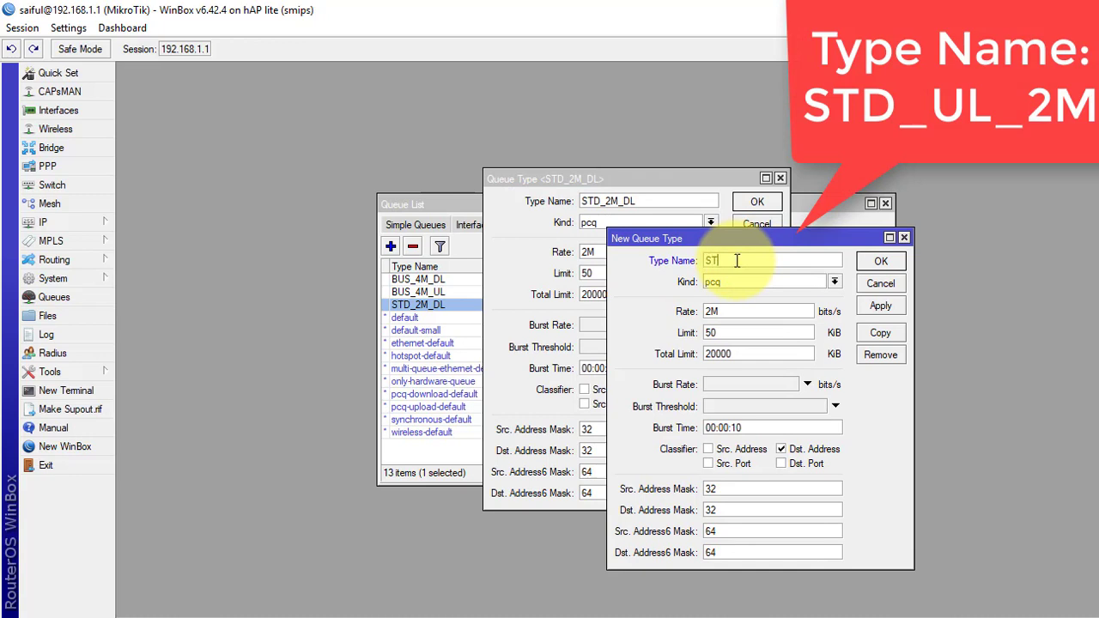
text(D_2M_UL)
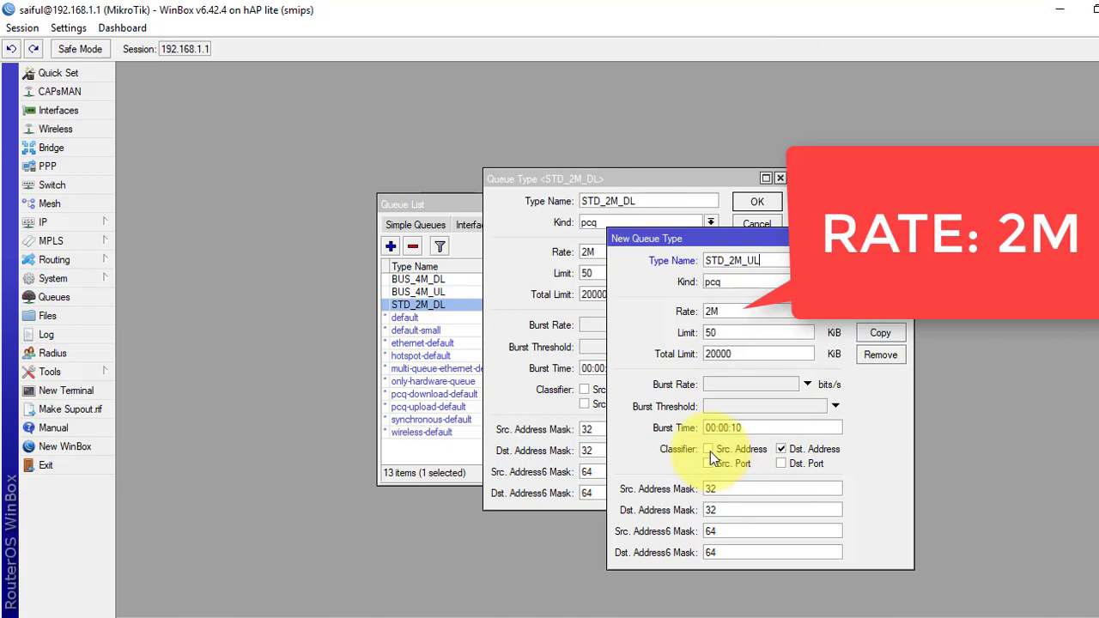
Classify STD_2M_UL by source address instead of destination address, save it, and close the STD_2M_DL queue type
click(708, 449)
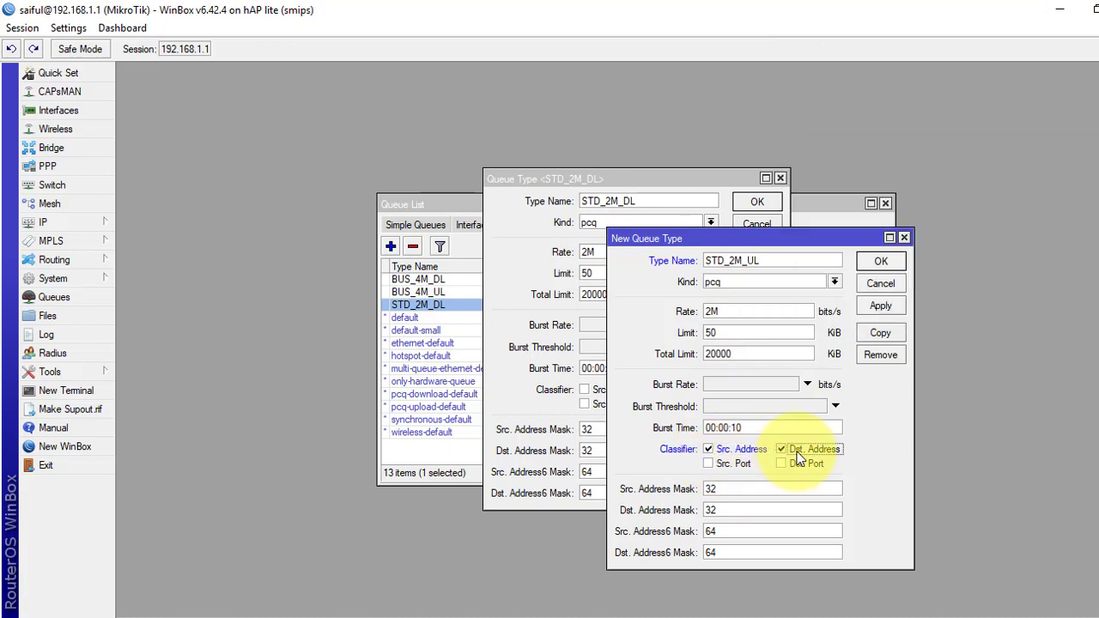
click(796, 455)
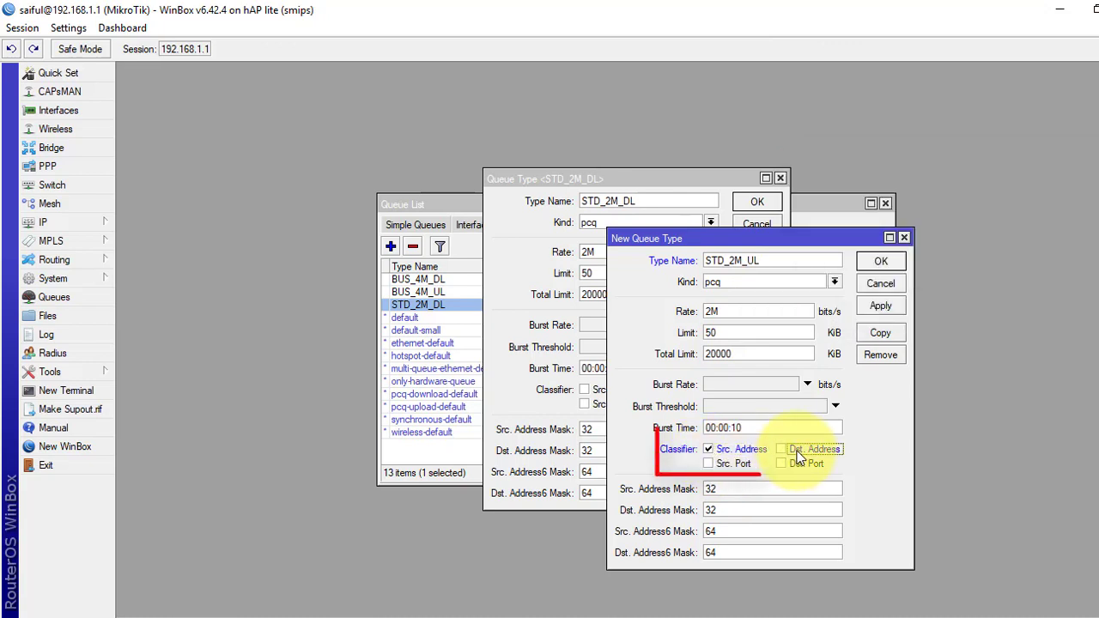
click(880, 306)
click(881, 261)
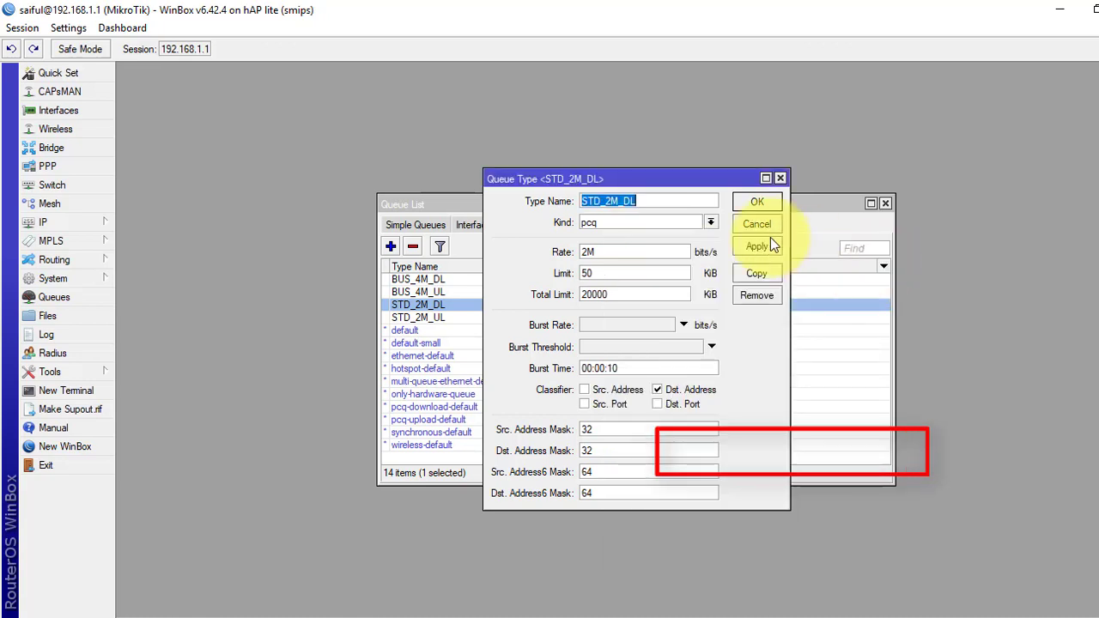
click(752, 200)
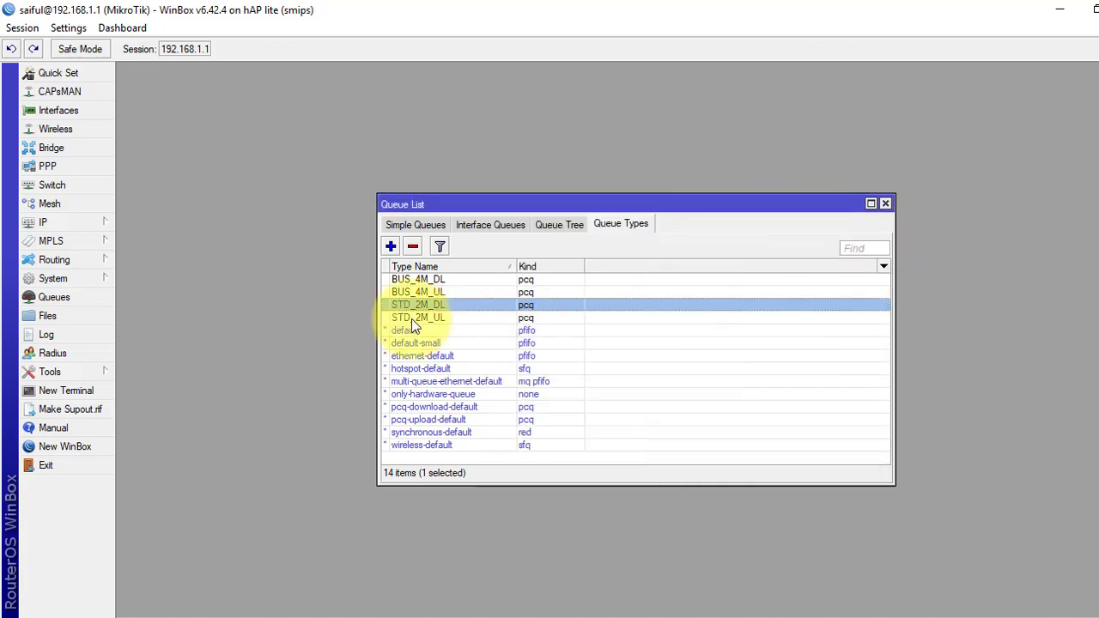
Add another queue type of kind pcq and name it BAS_1M_DL
click(390, 247)
click(594, 226)
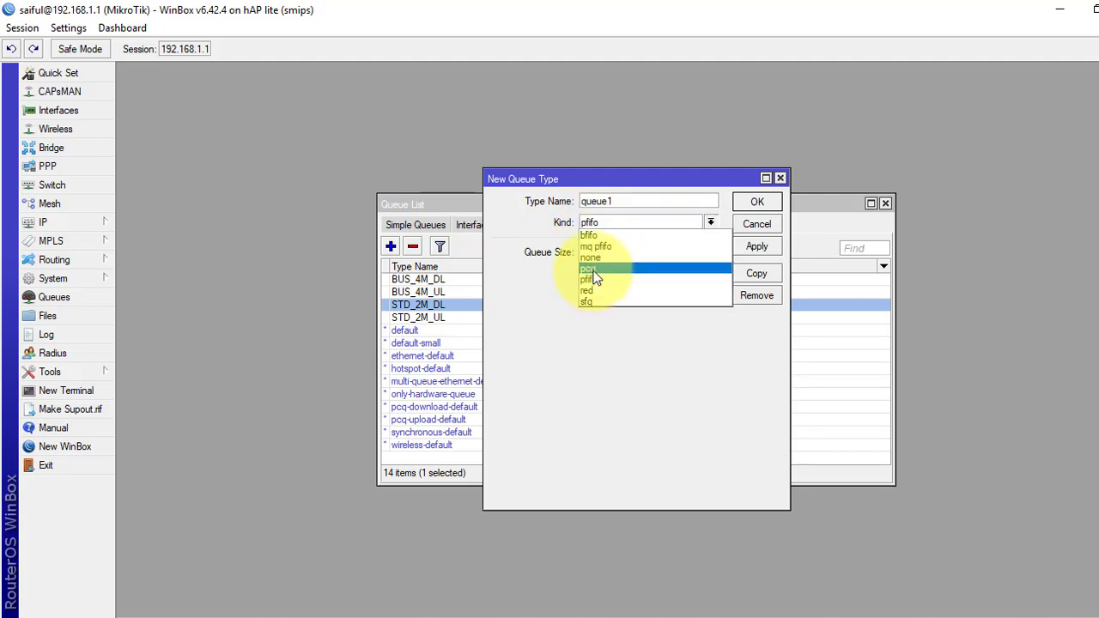
click(593, 271)
drag(616, 204, 518, 207)
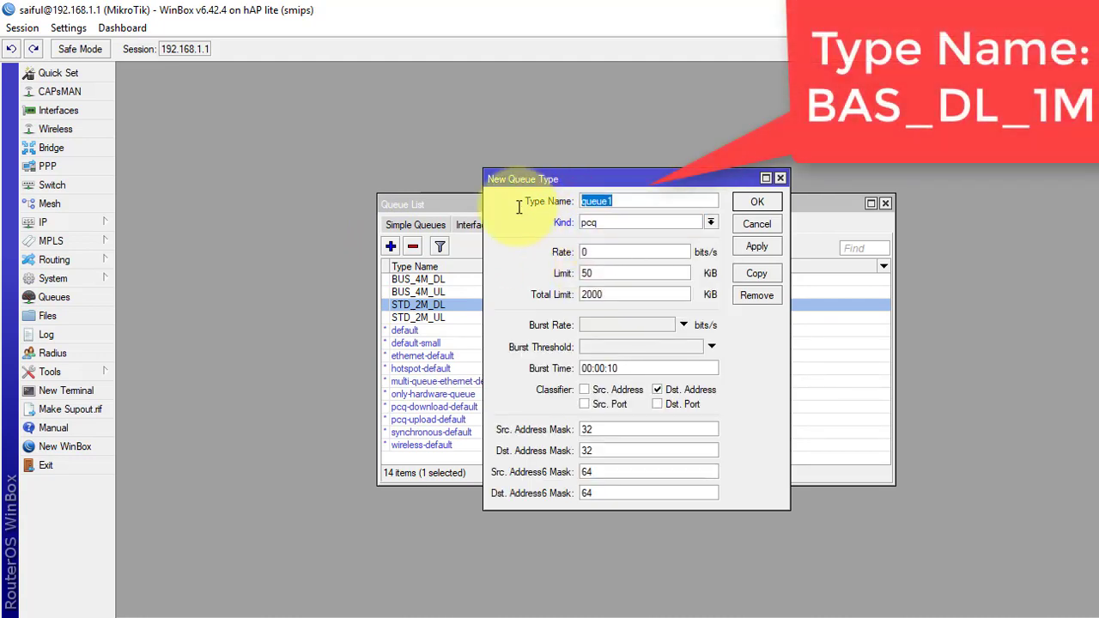
text(BAS)
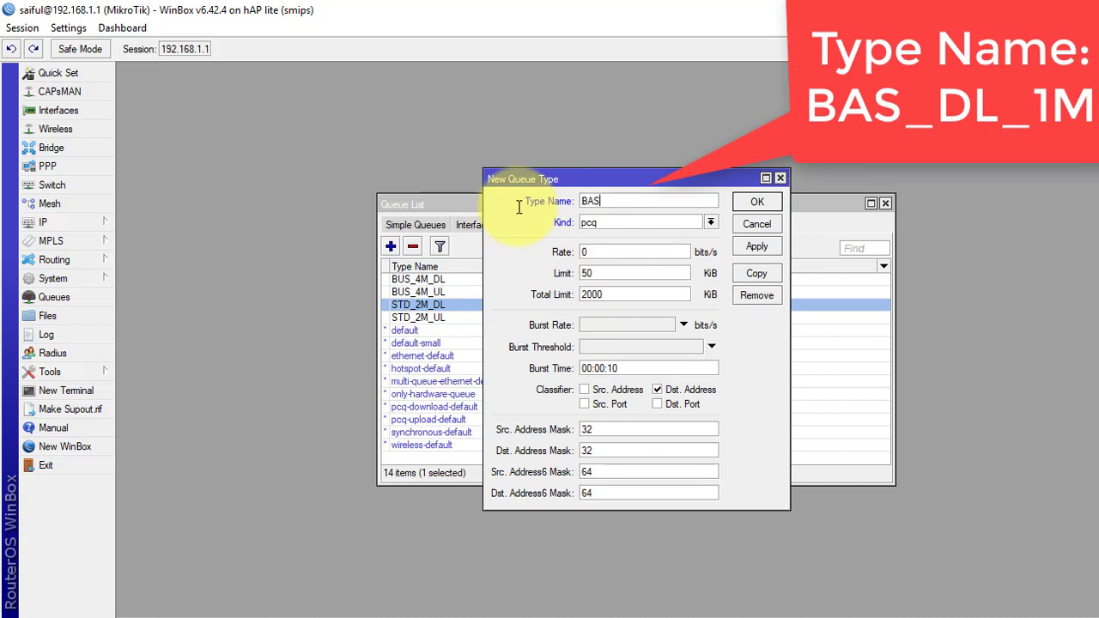
text(_1M_DL)
Give BAS_1M_DL a rate of 1M and a total limit of 20000 KiB, and save it
double_click(596, 250)
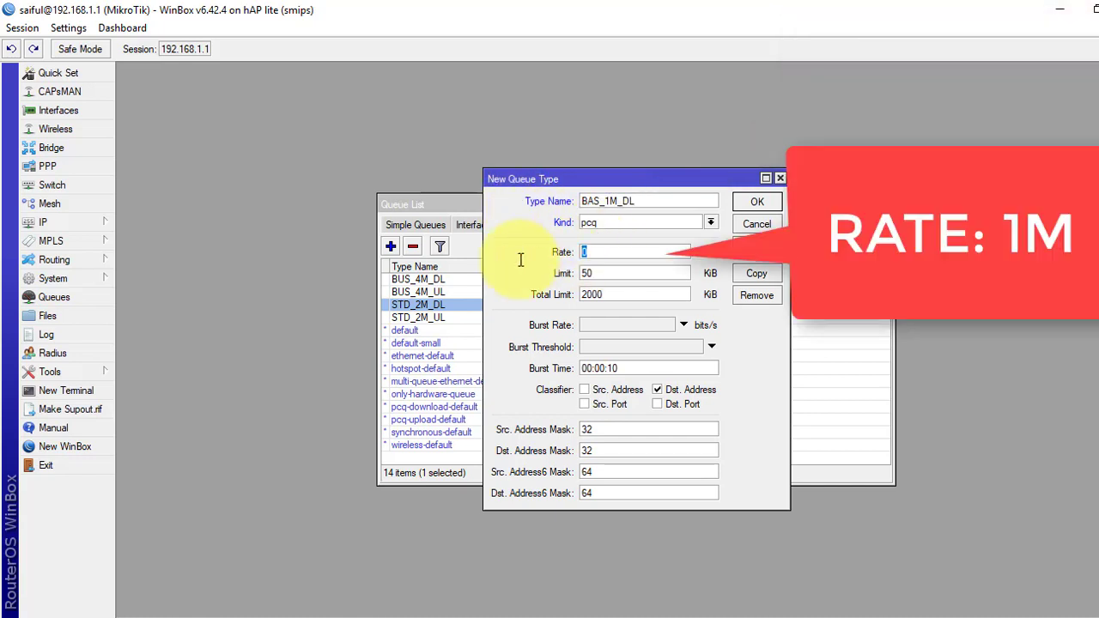
text(1M)
click(632, 292)
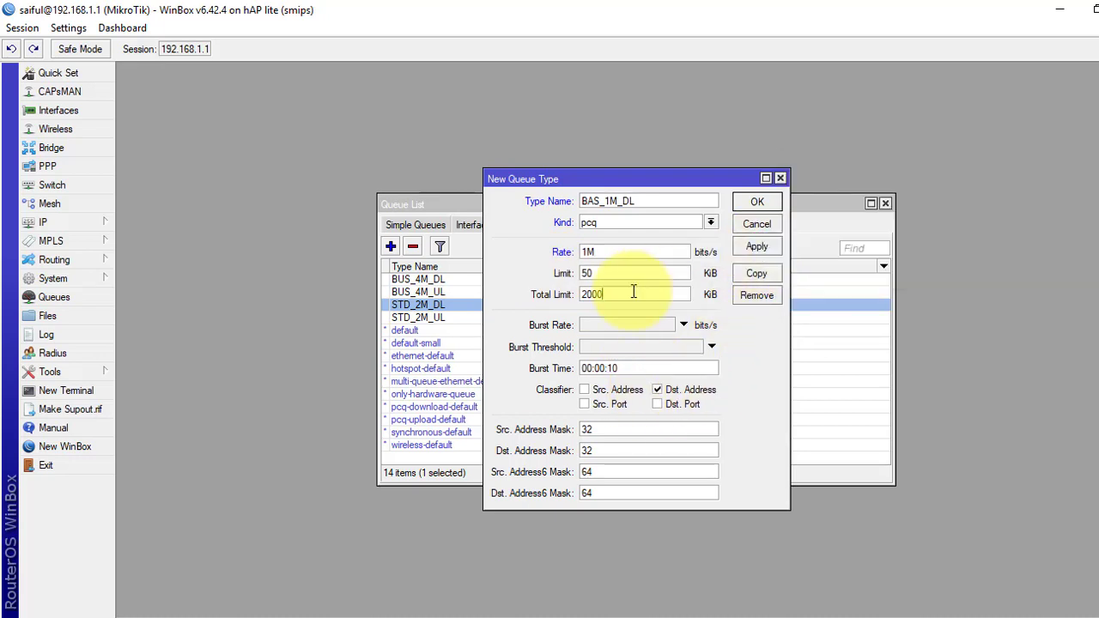
text(0)
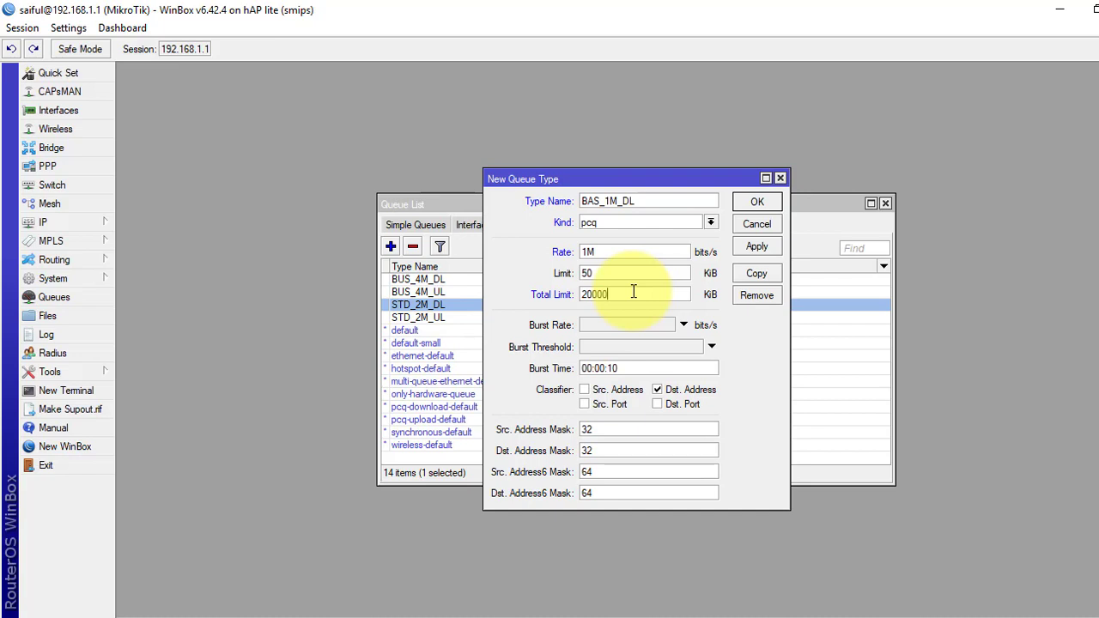
click(759, 245)
click(757, 200)
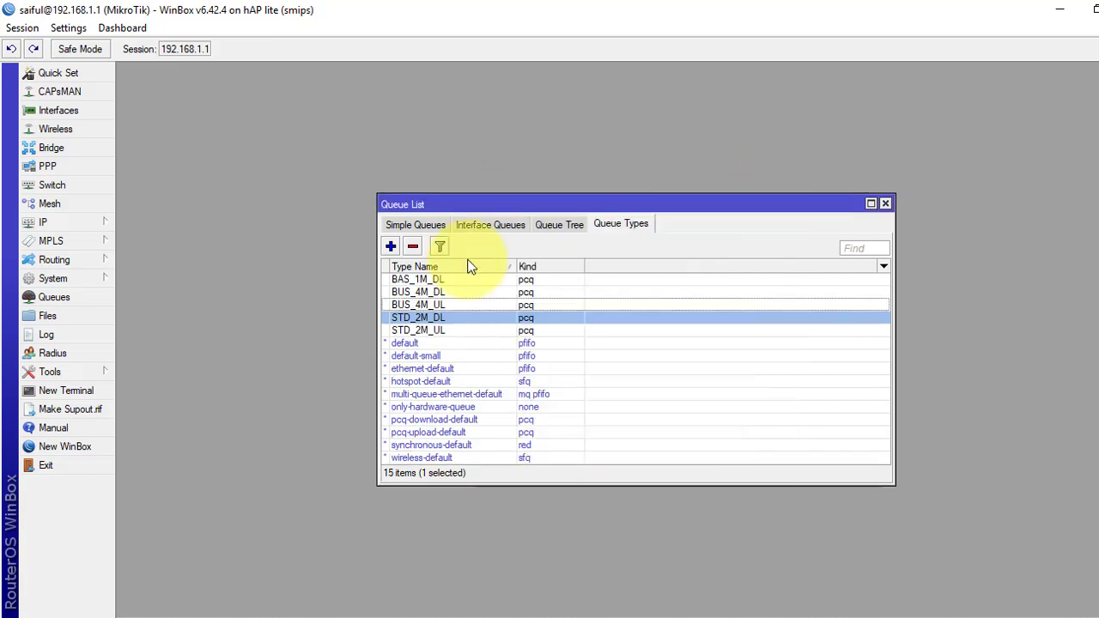
Duplicate the BAS_1M_DL queue type and name the copy BAS_1M_UL
double_click(427, 279)
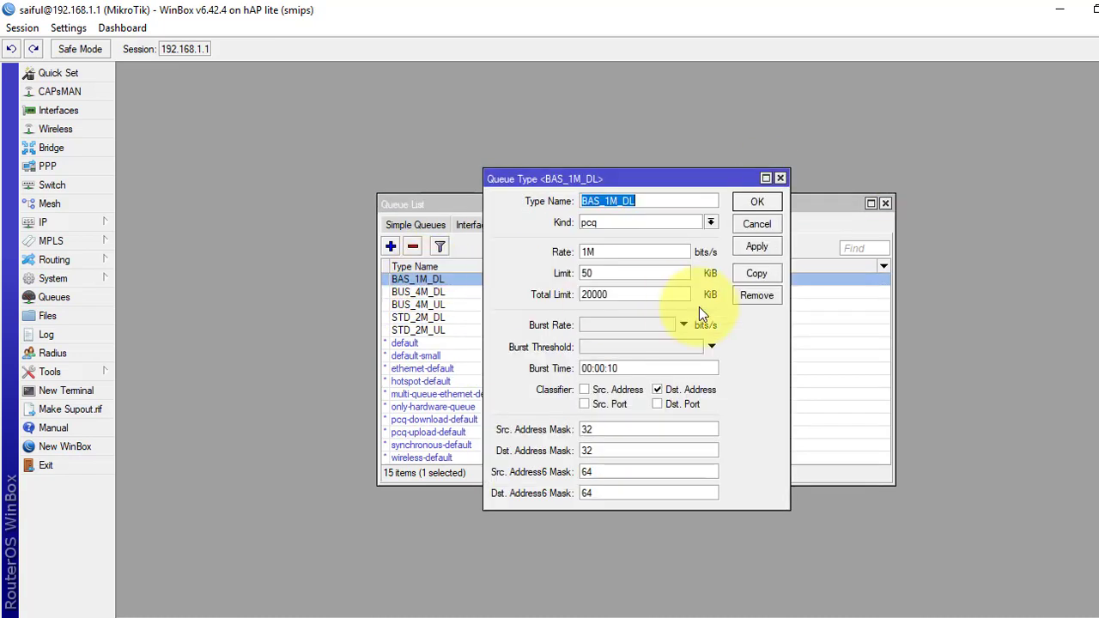
click(756, 273)
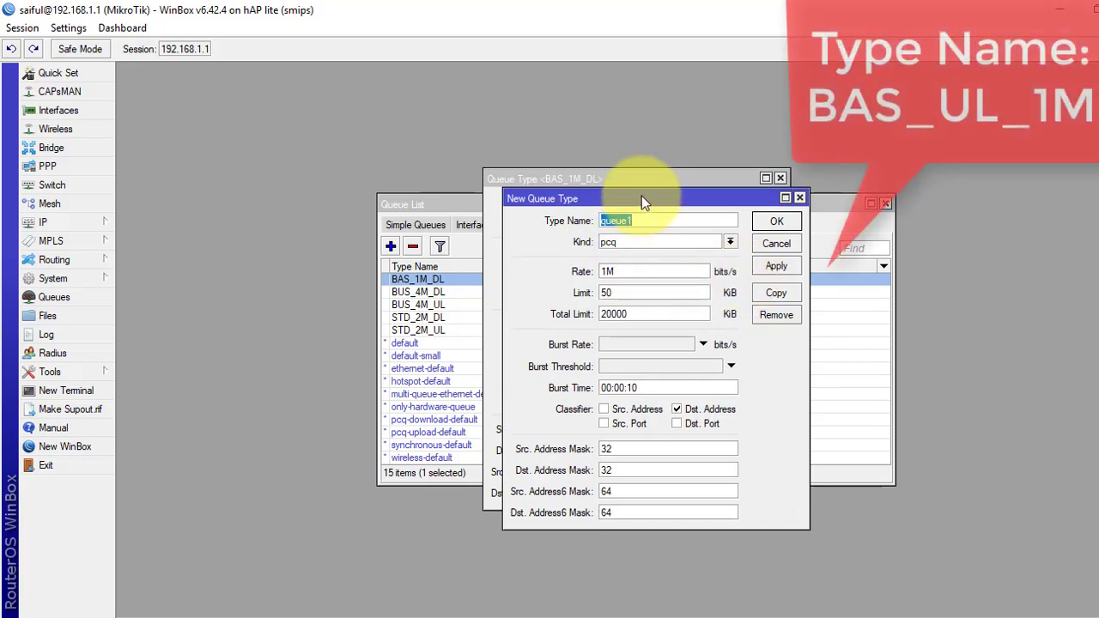
drag(641, 195, 801, 265)
text(BA)
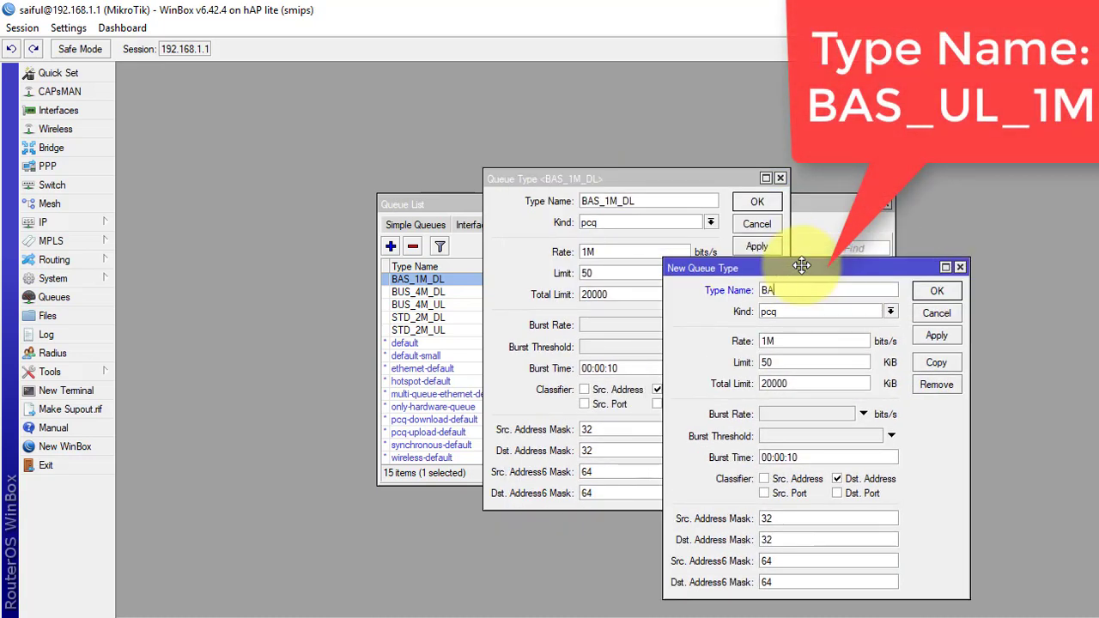
text(S_1M_UL)
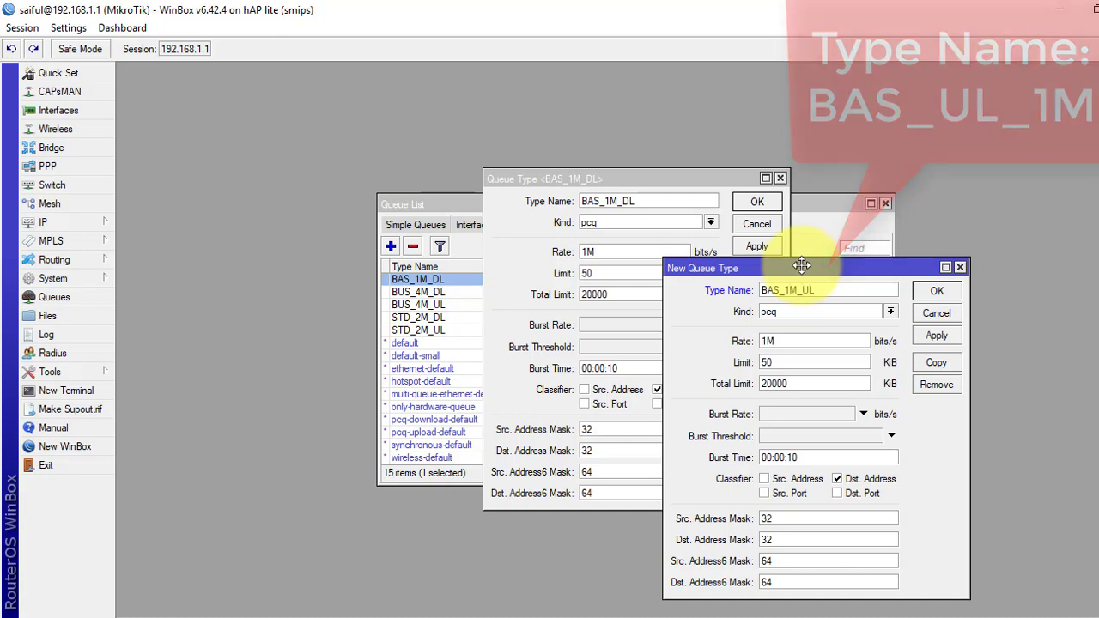
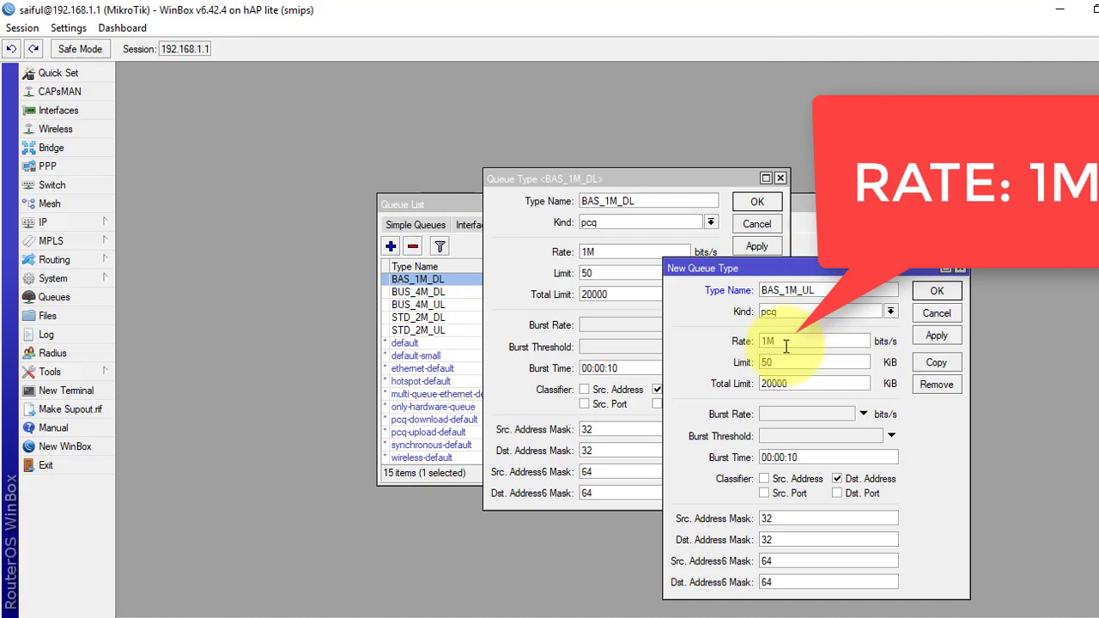
Set BAS_1M_UL to classify by source address only, save it, and close the BAS_1M_DL queue type
click(763, 479)
click(837, 479)
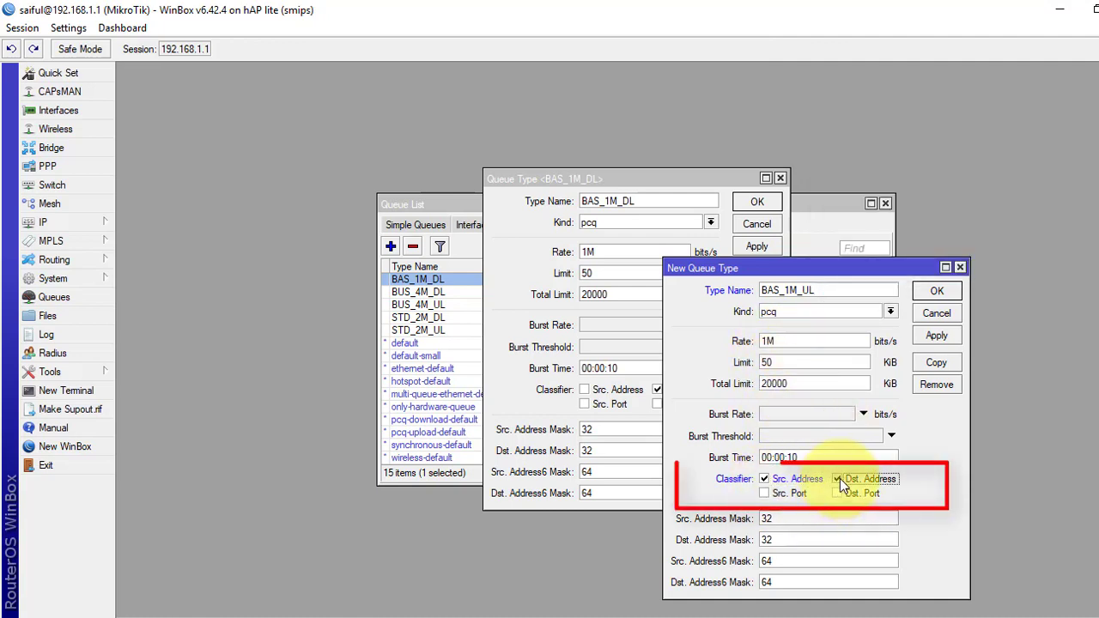
click(936, 335)
click(936, 309)
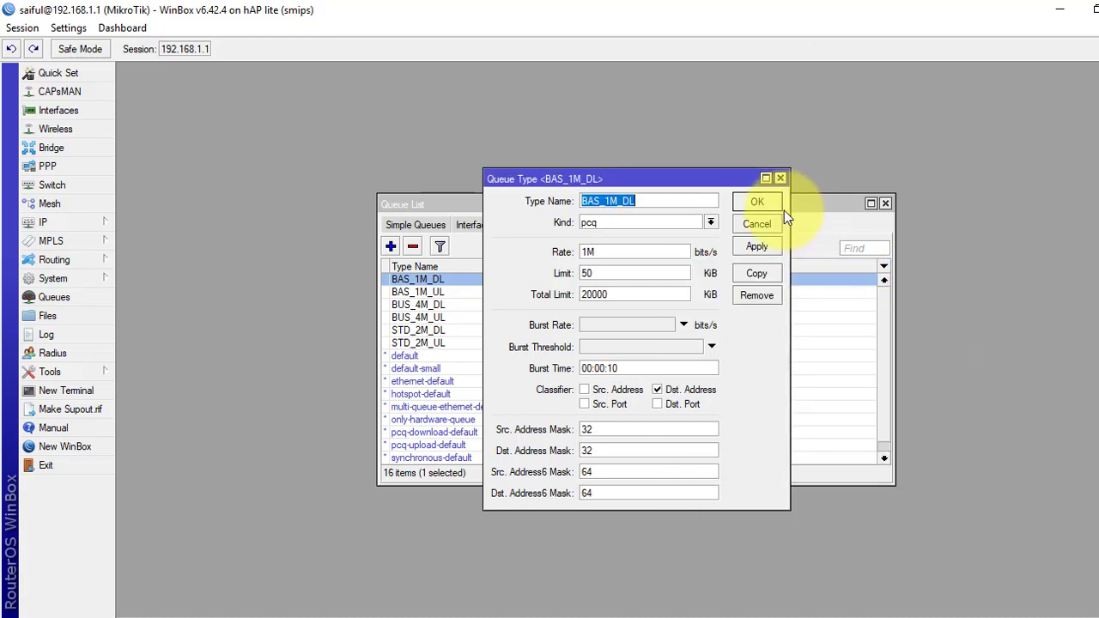
click(775, 210)
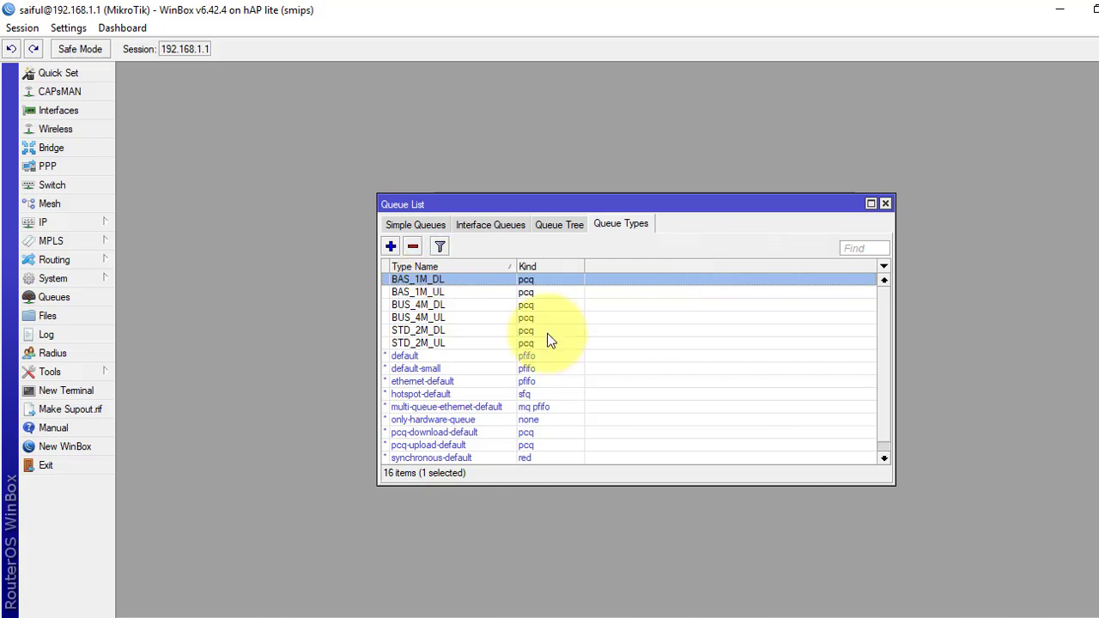
Add a simple queue named BUS_TOTAL with the target network 192.168.1.0/24
click(424, 227)
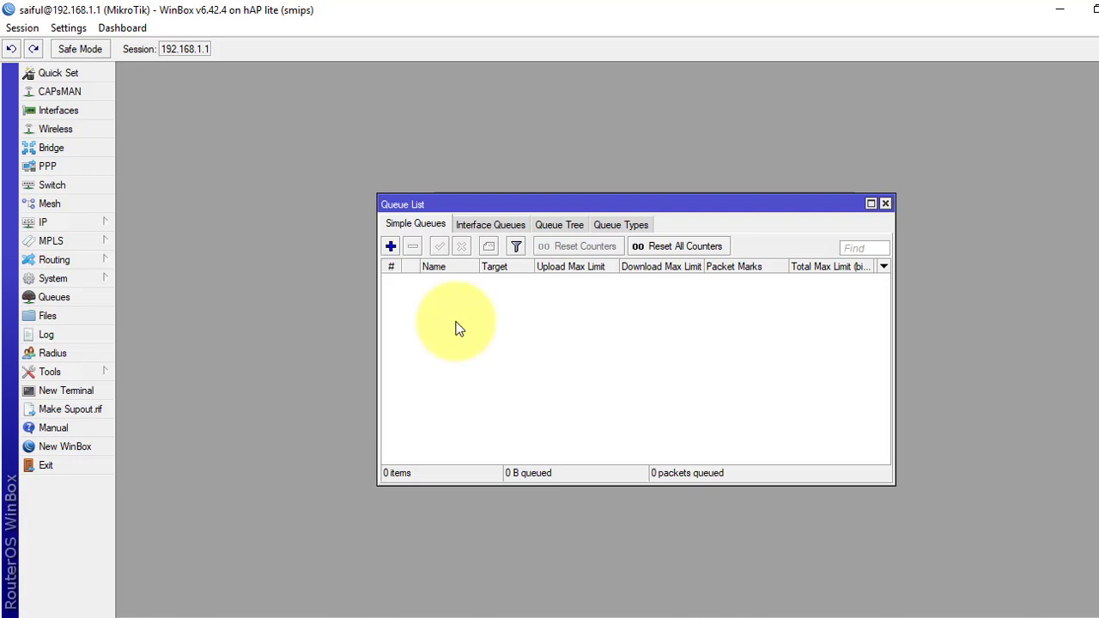
click(390, 247)
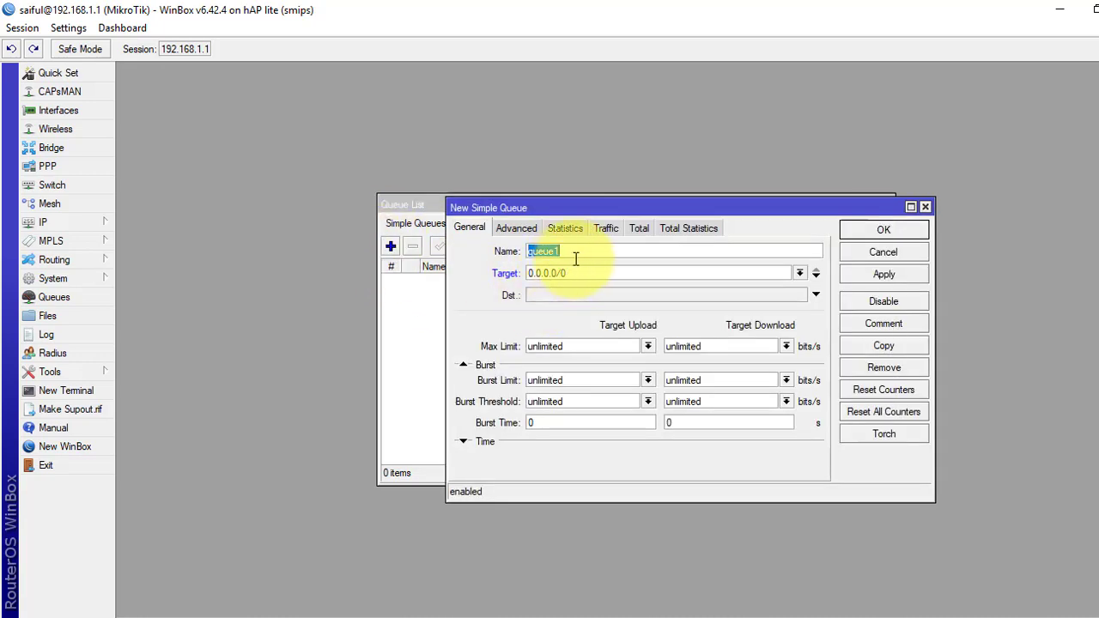
text(BUS)
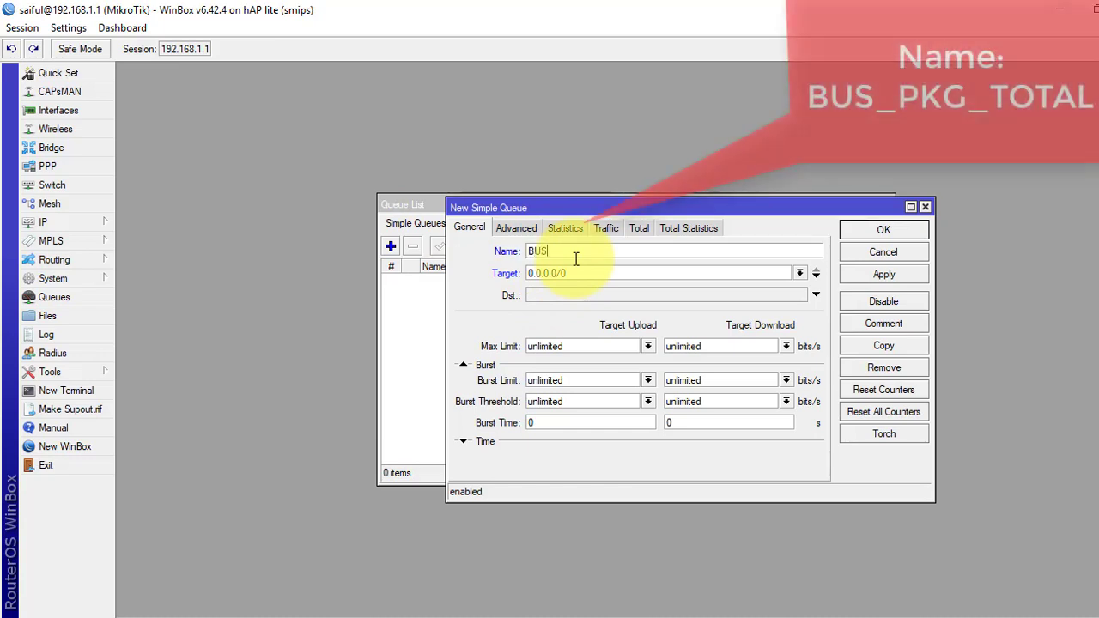
text(_TOTAL)
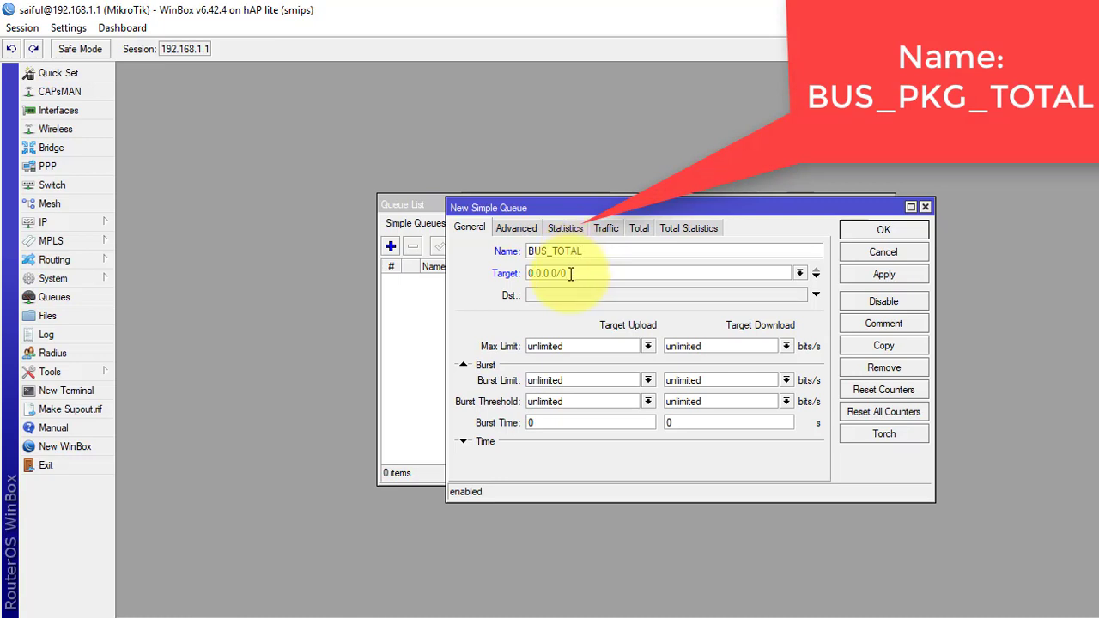
key(Tab)
text(19)
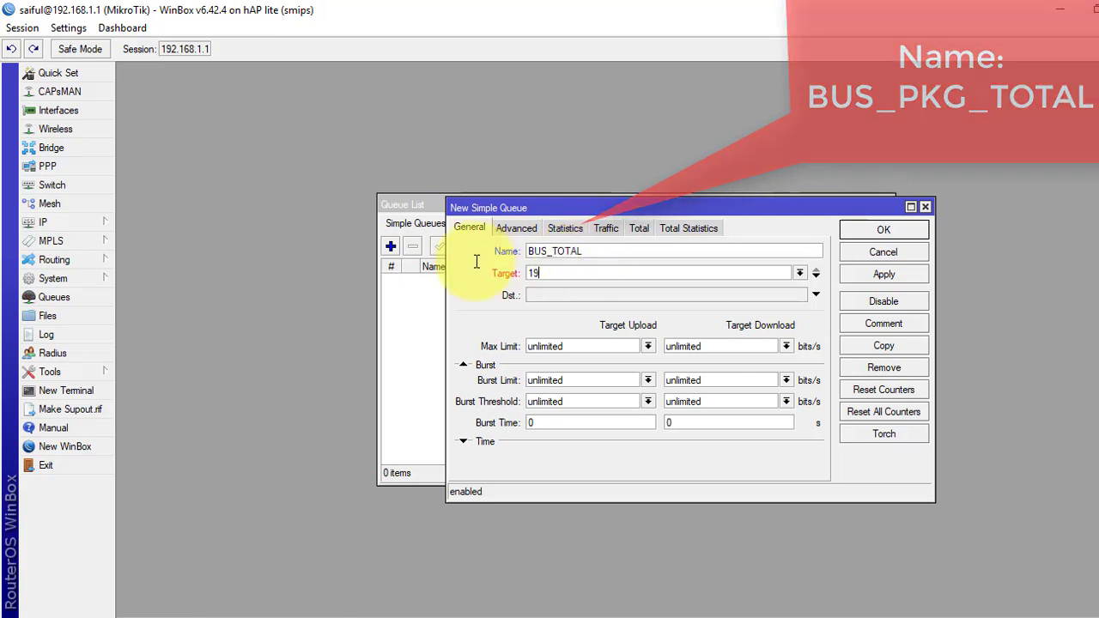
text(2.168)
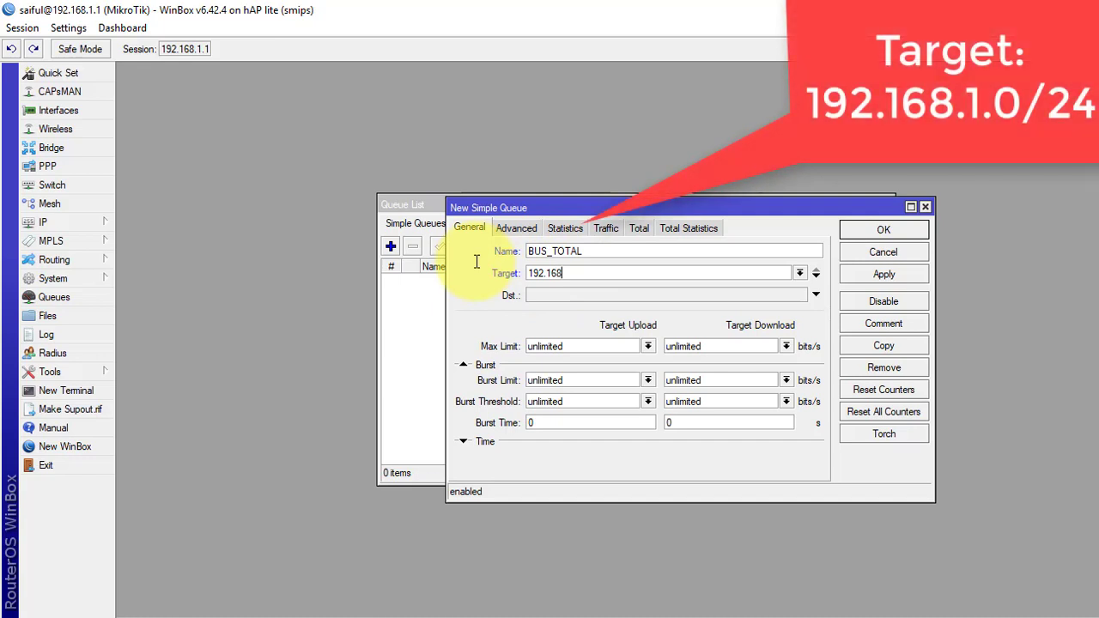
text(.1.0/24)
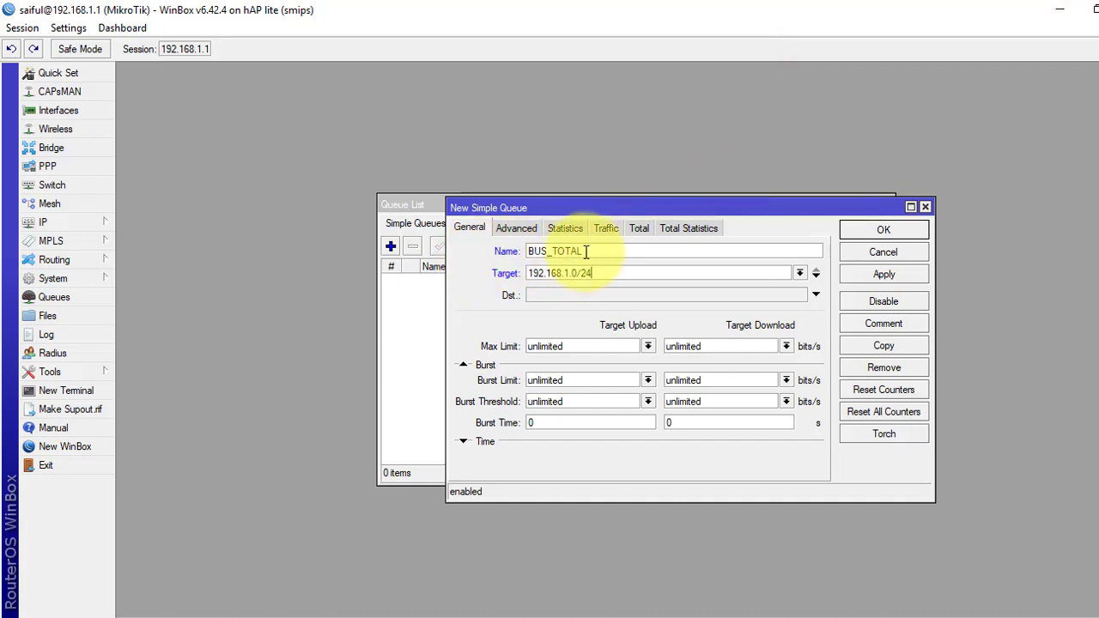
Change the new simple queue's name to BUS_PKG_TOTAL
click(553, 252)
text(PKG)
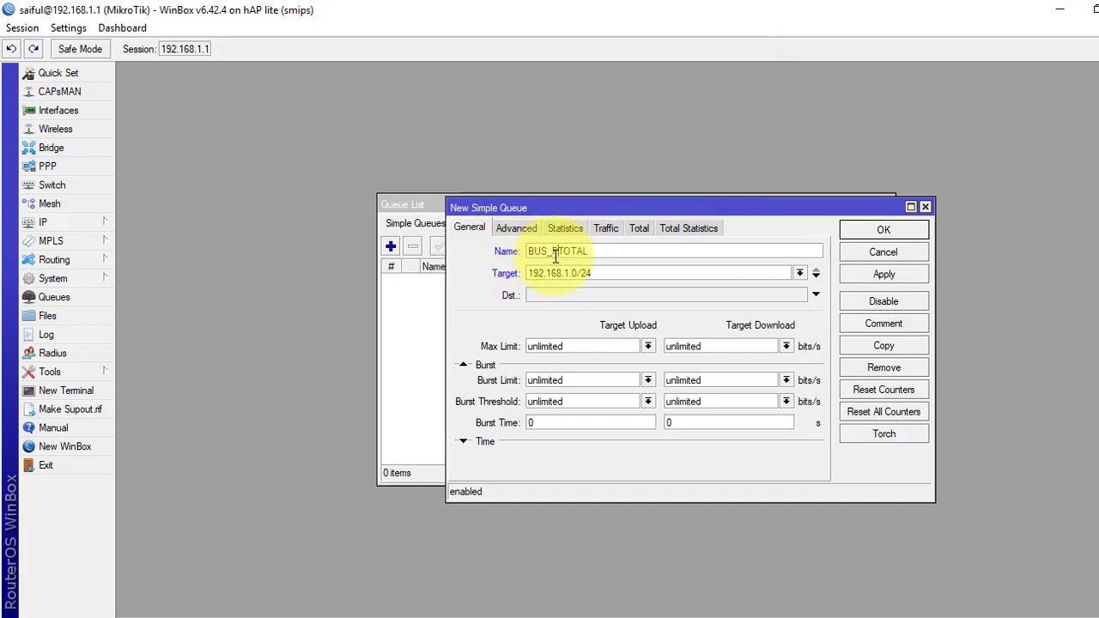
text(_PKG)
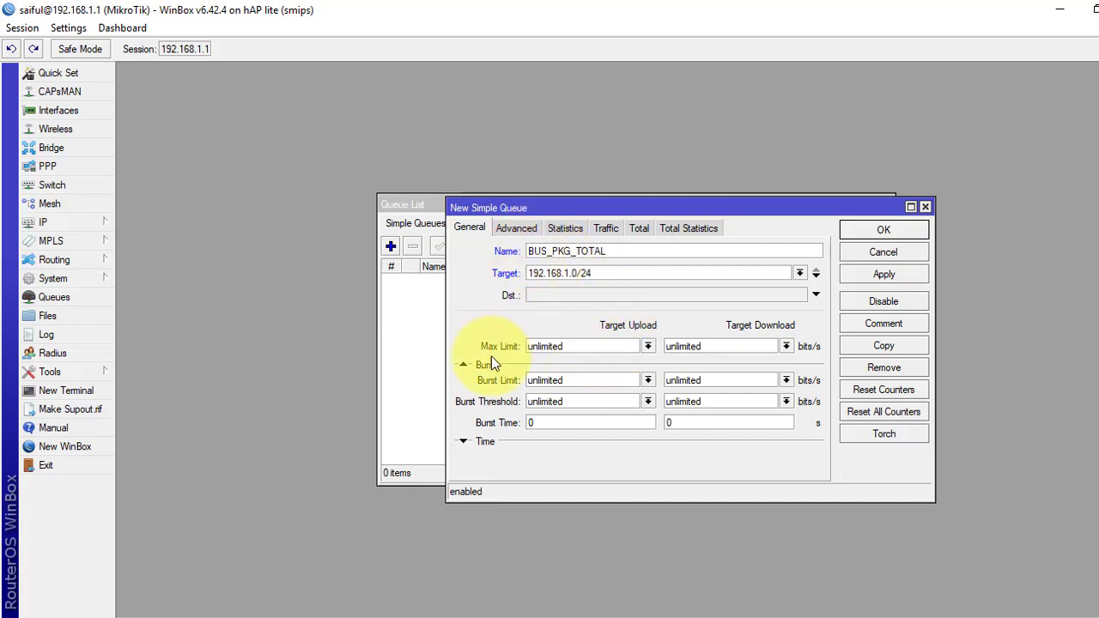
Assign BUS_4M_UL as the upload queue type and BUS_4M_DL as the download queue type of BUS_PKG_TOTAL, and save the queue
click(513, 227)
click(472, 225)
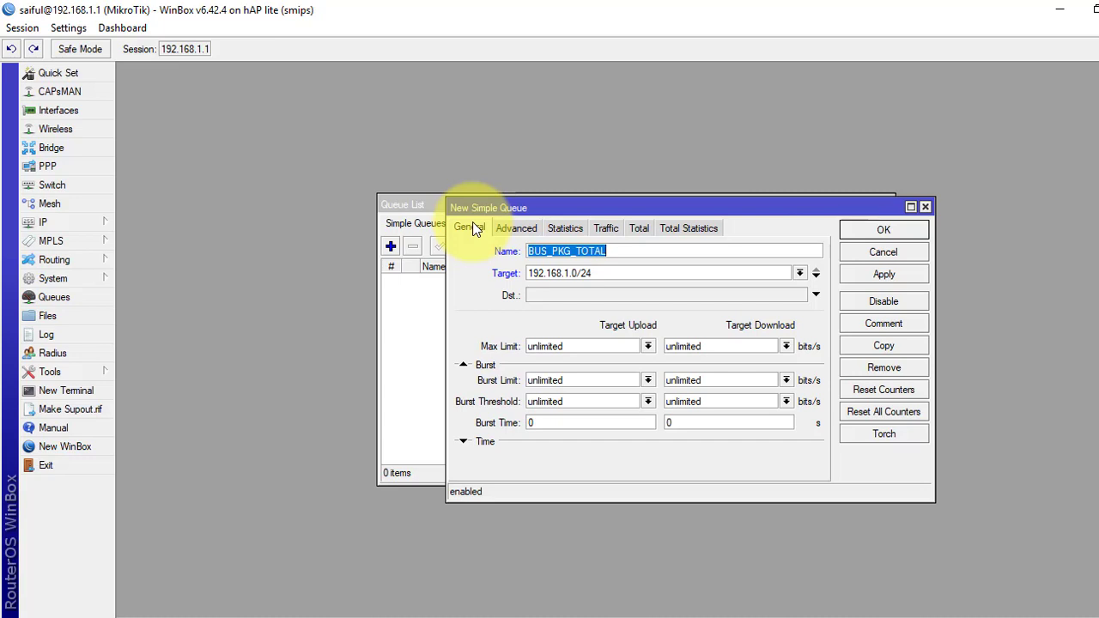
click(516, 228)
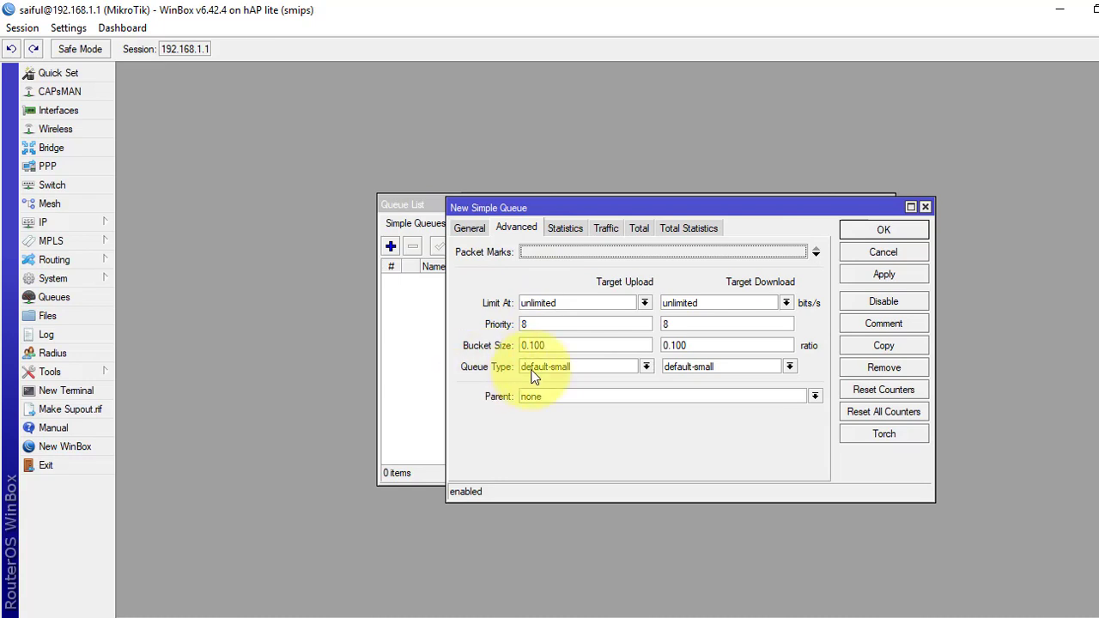
click(646, 366)
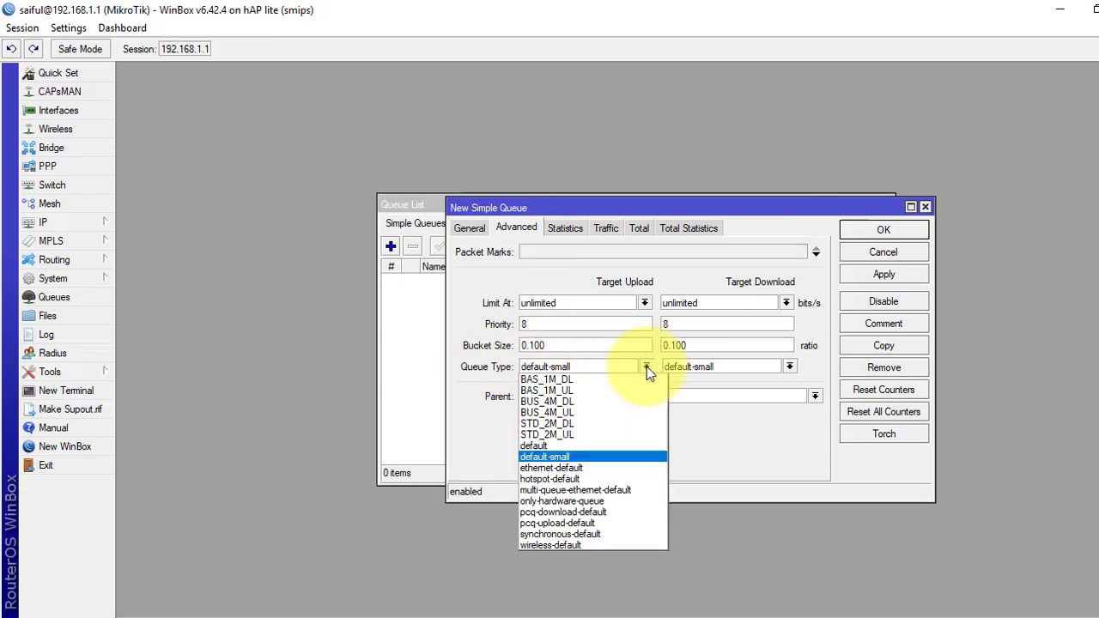
click(565, 413)
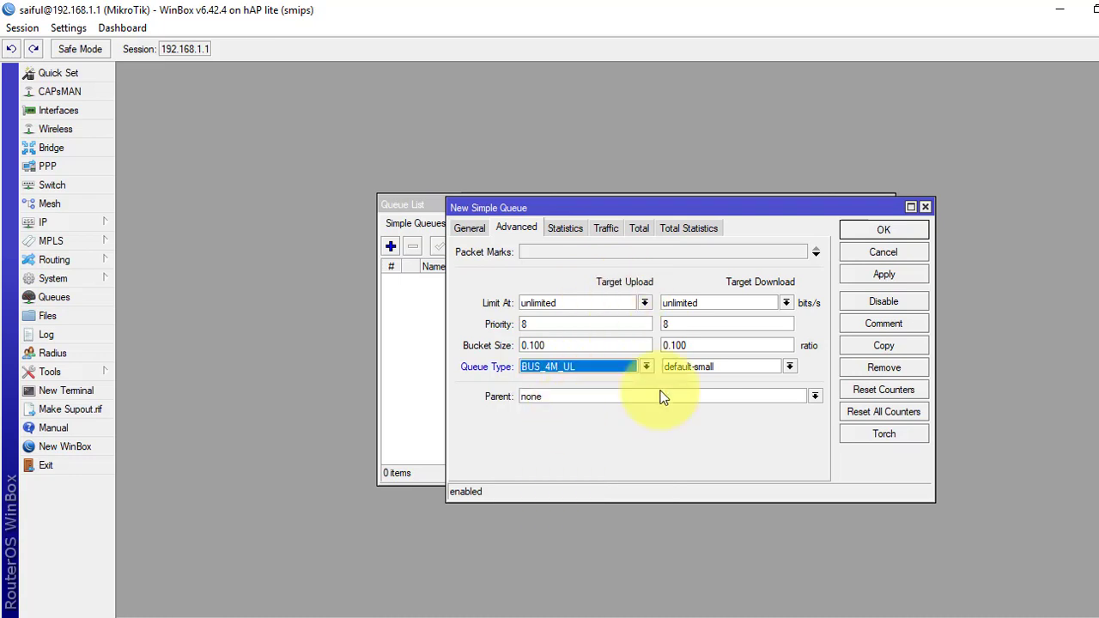
click(788, 366)
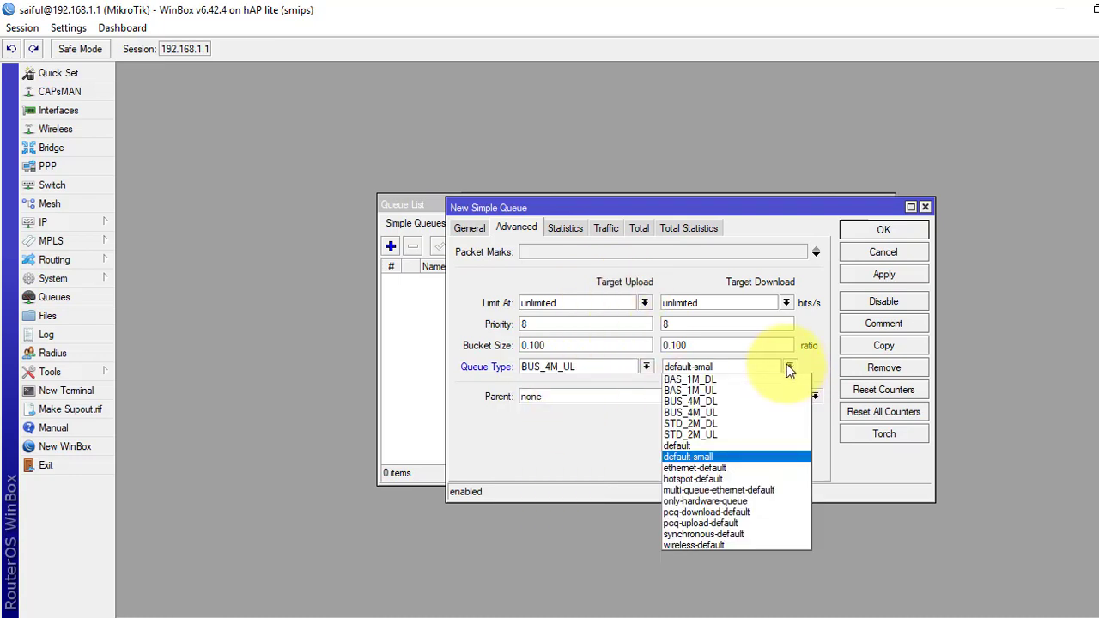
click(698, 403)
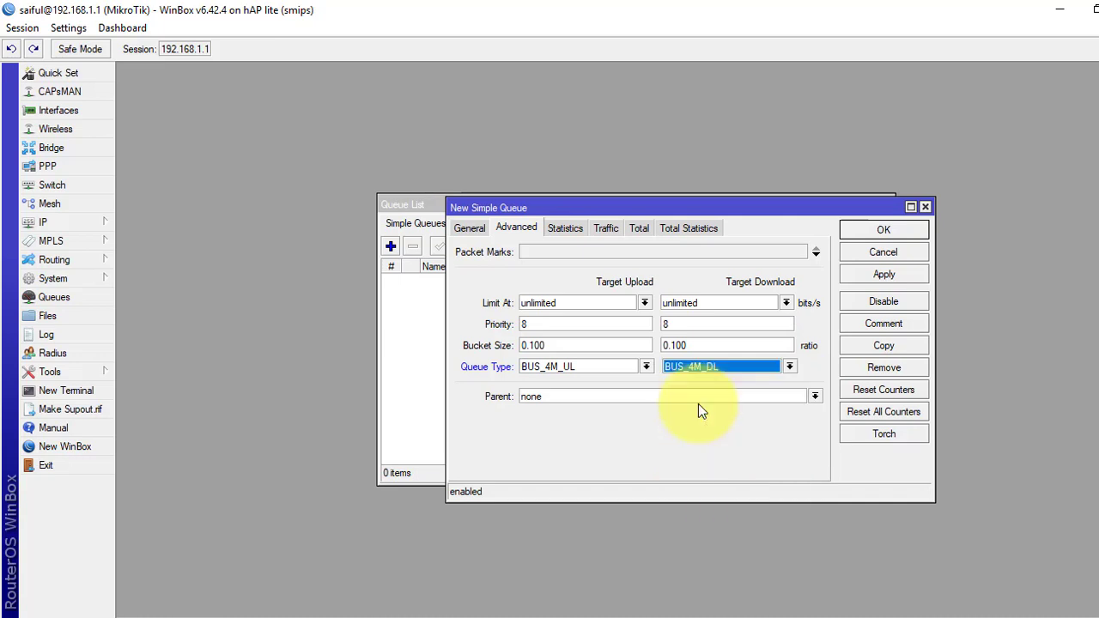
click(865, 275)
click(883, 231)
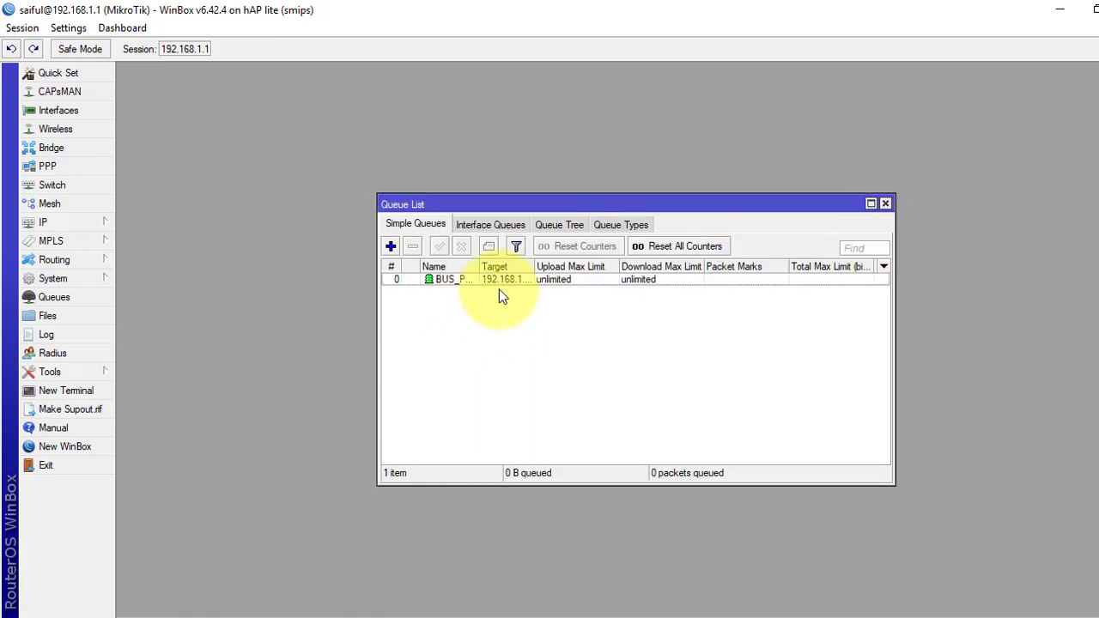
Widen the Target column of the simple queue list and start a new simple queue named STD_PKG_TOTAL
drag(534, 263, 559, 263)
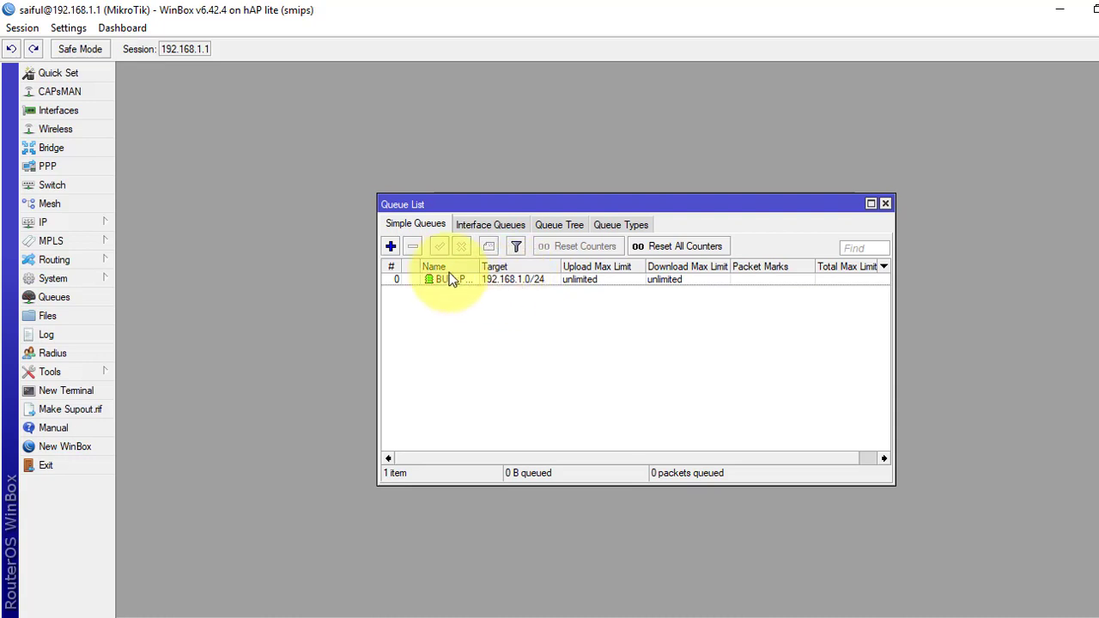
click(390, 247)
click(518, 226)
click(471, 228)
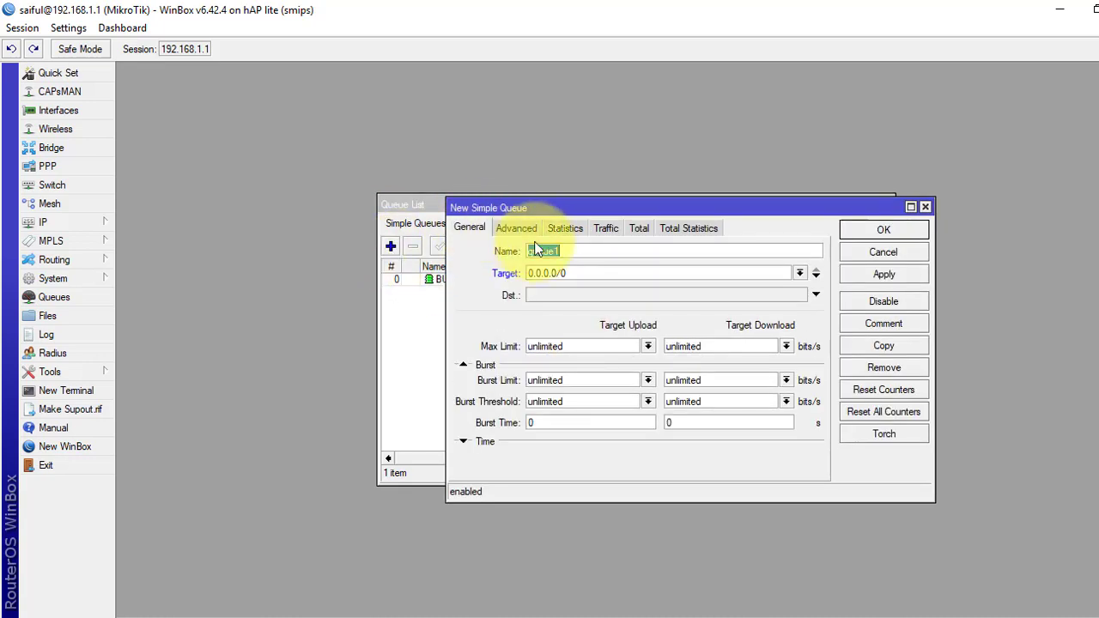
text(STD_)
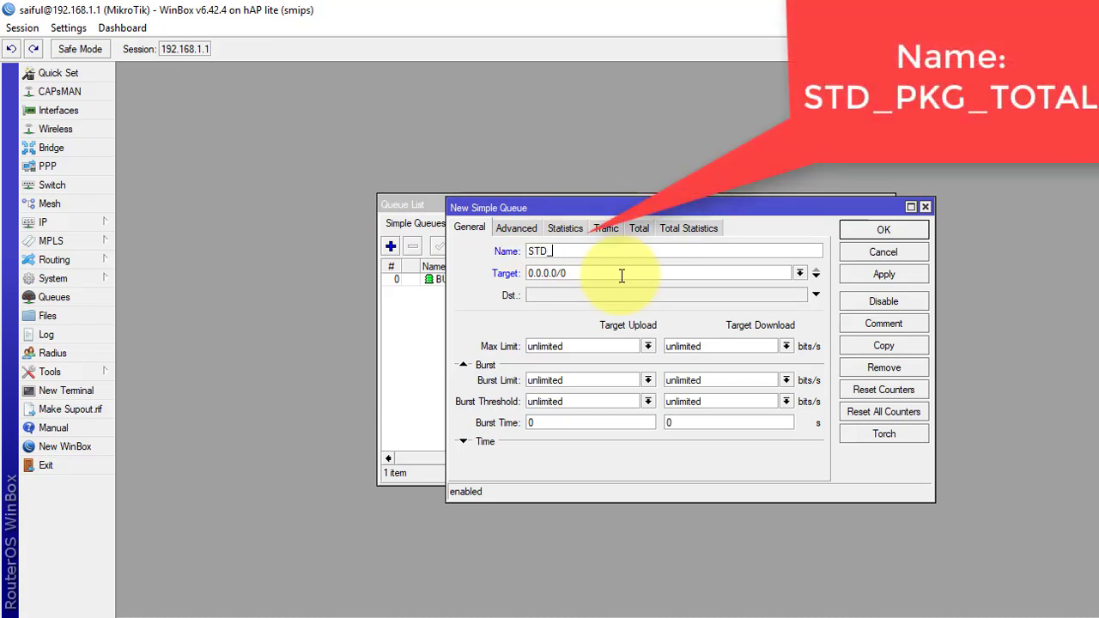
text(PKG_TOTAL)
Set the target network of STD_PKG_TOTAL to 192.168.2.0/24
double_click(622, 272)
text(1)
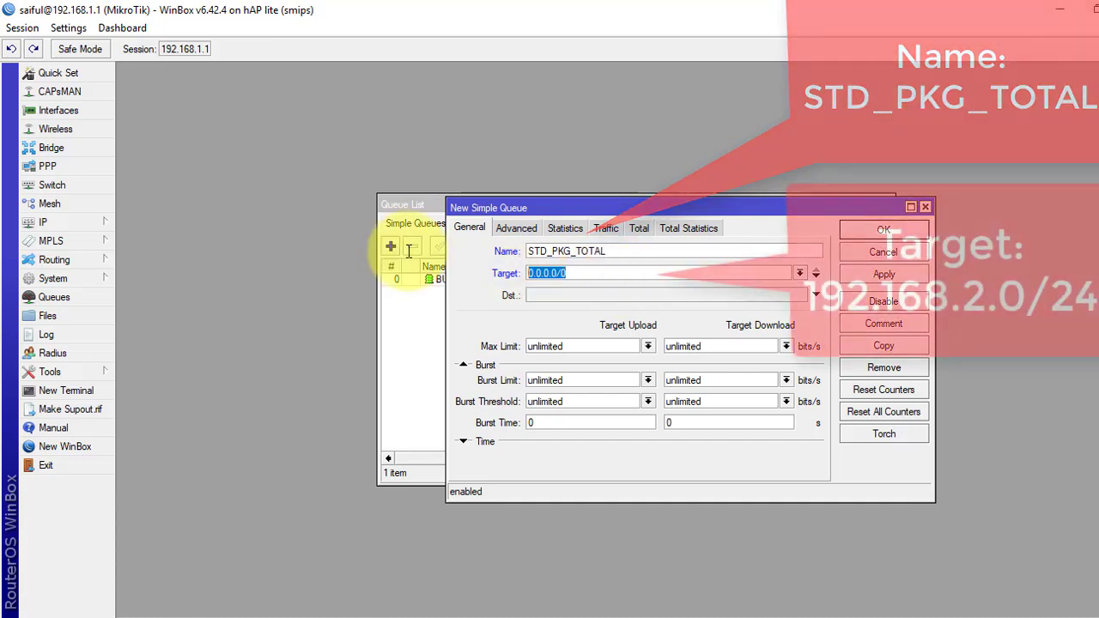
text(92)
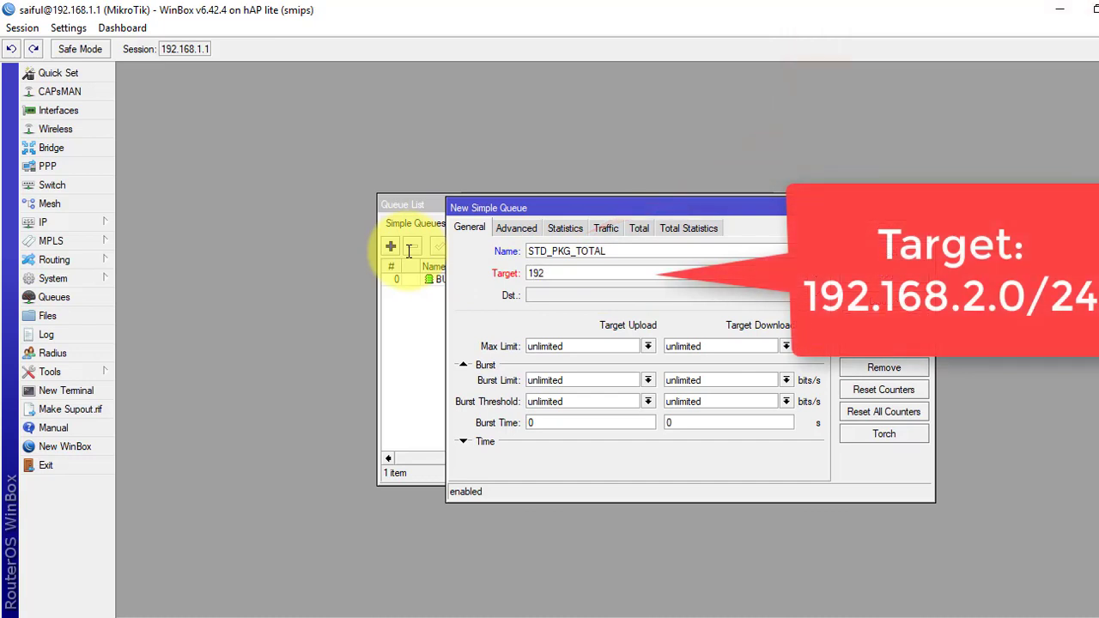
text(.168)
key(BackSpace)
key(BackSpace)
key(BackSpace)
key(BackSpace)
text(168.2.0/24)
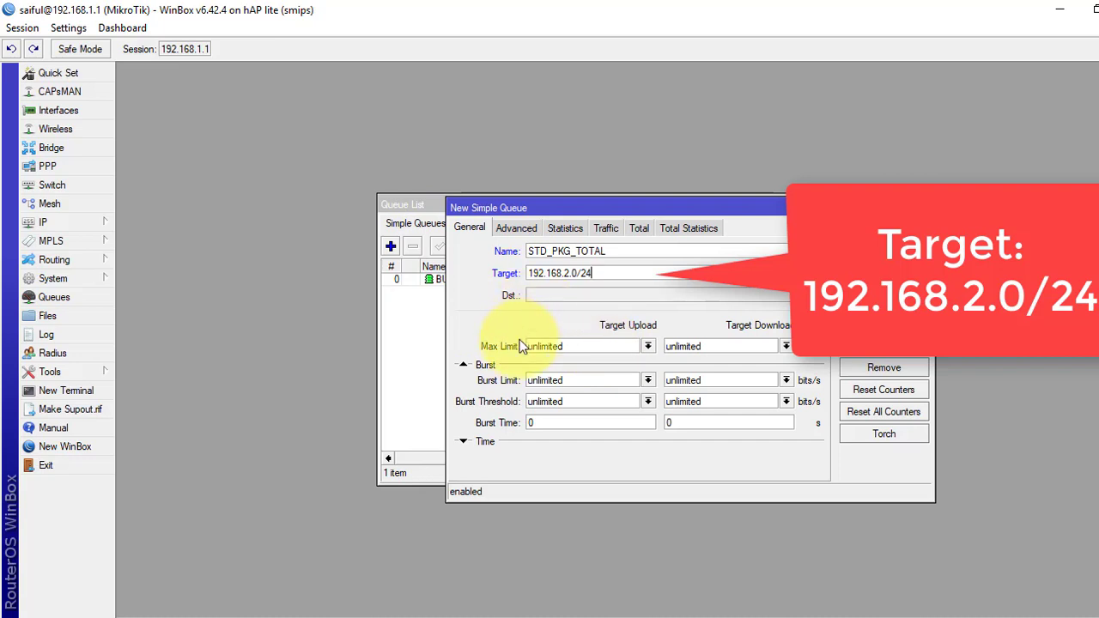
Assign STD_2M_UL as the upload queue type and STD_2M_DL as the download queue type of STD_PKG_TOTAL, and save the queue
click(517, 229)
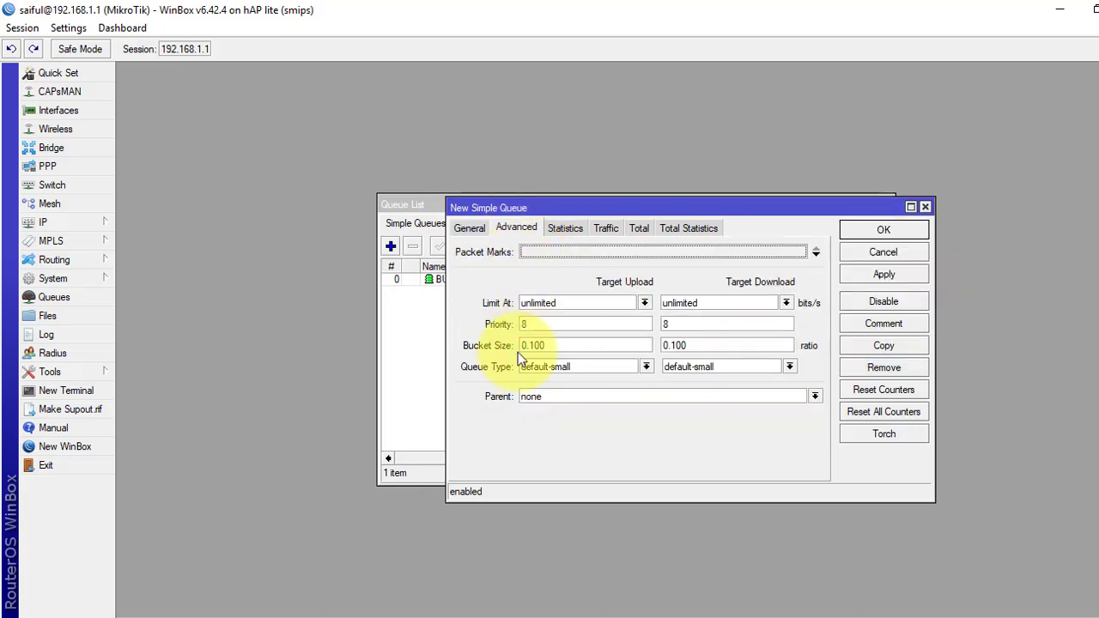
click(647, 367)
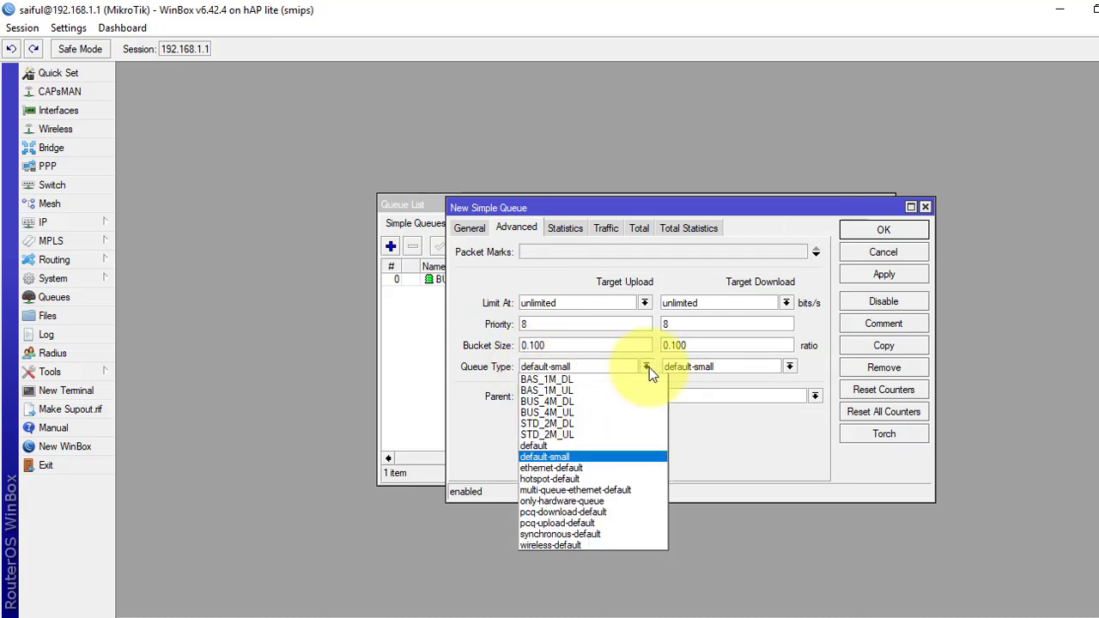
click(567, 435)
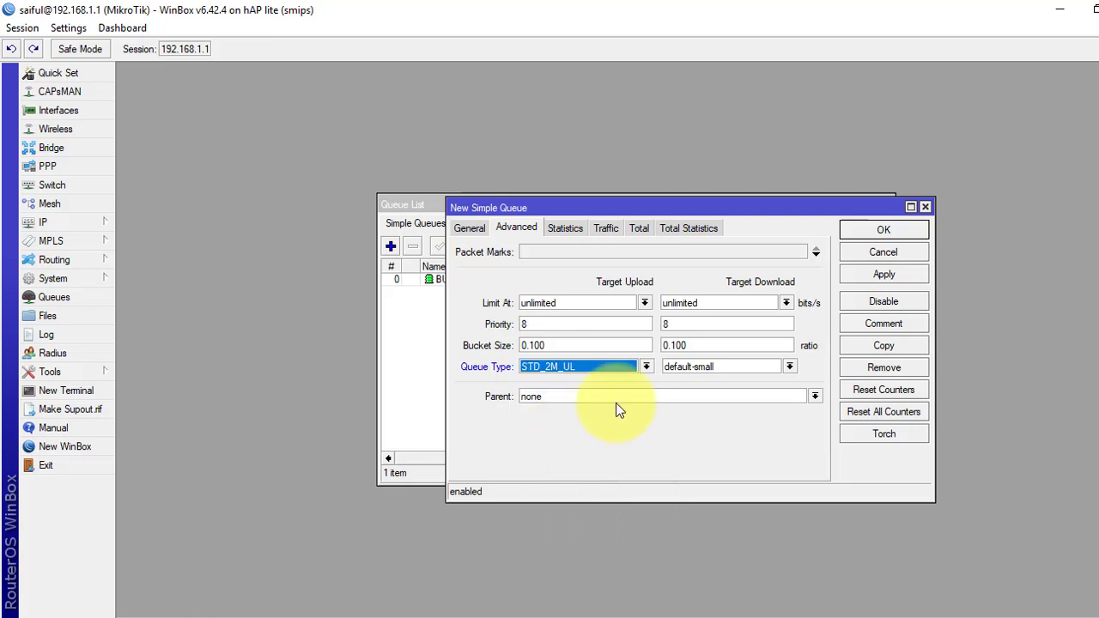
click(789, 366)
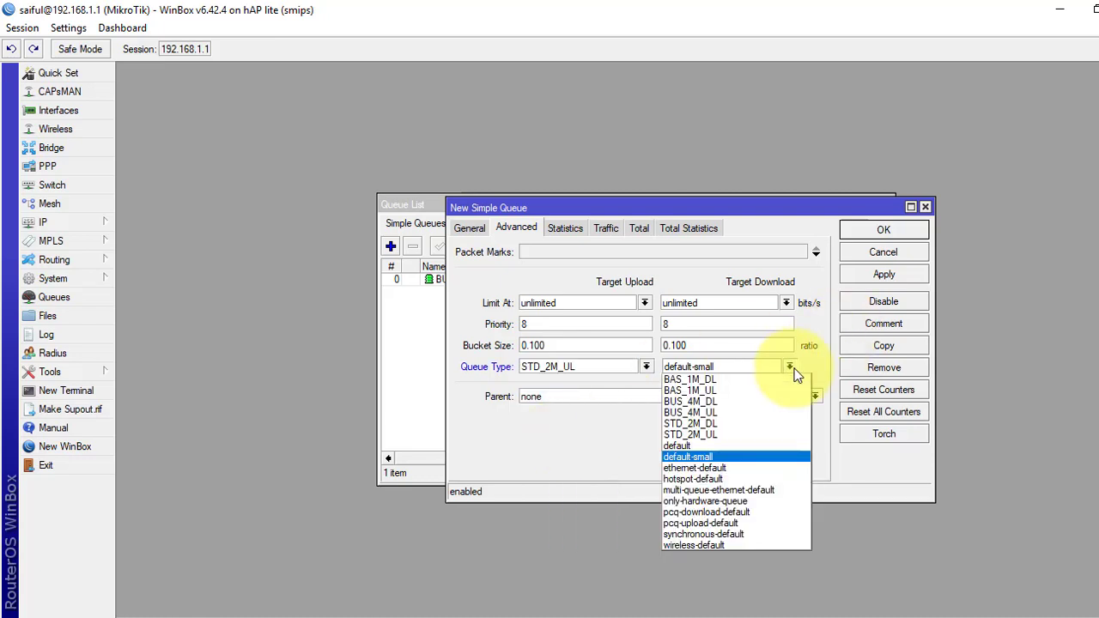
click(713, 423)
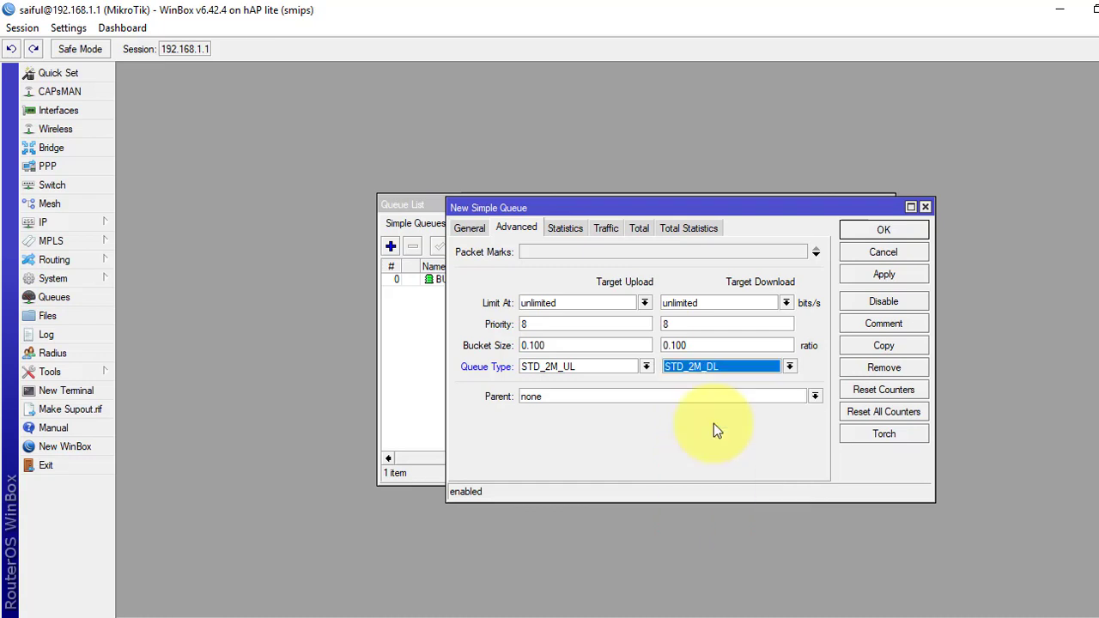
click(883, 274)
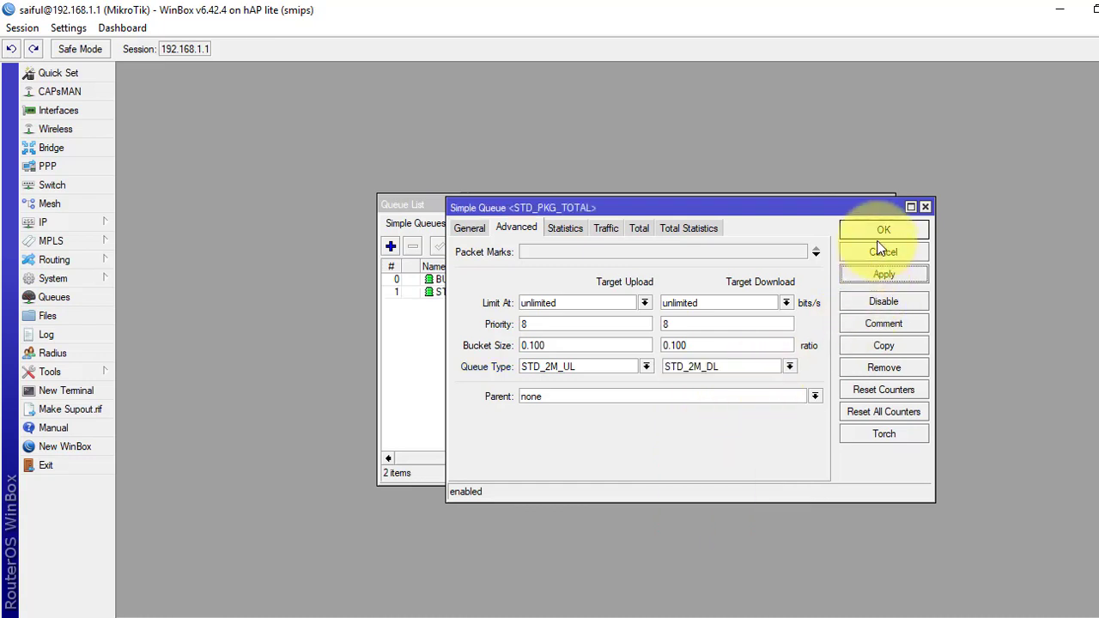
click(881, 230)
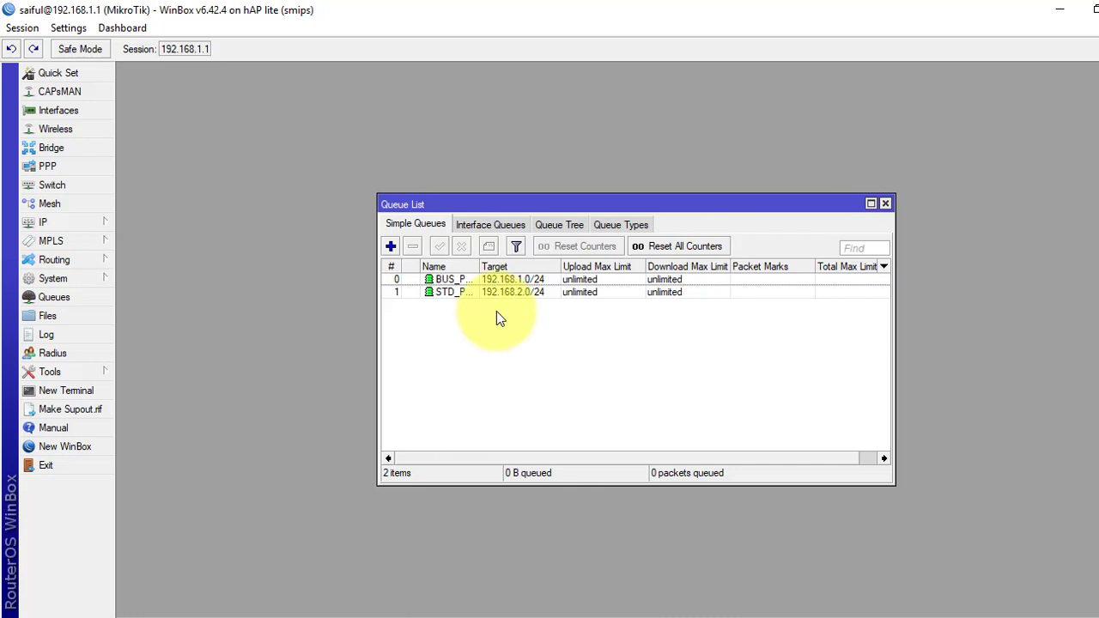
Start another simple queue and name it BAS_PKG_TOTAL
click(389, 247)
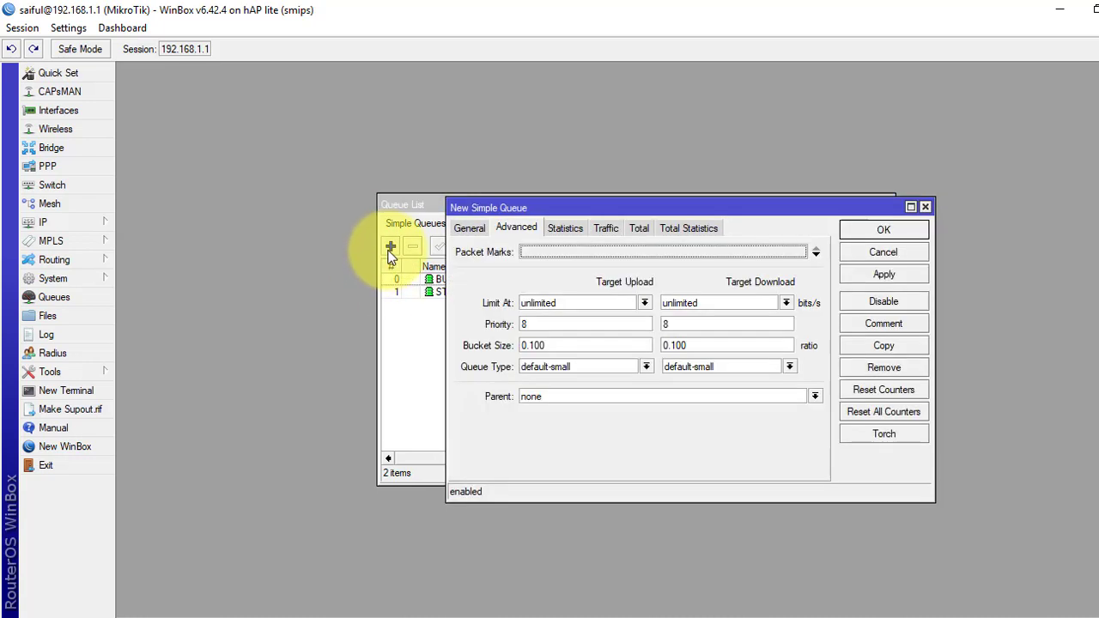
click(469, 228)
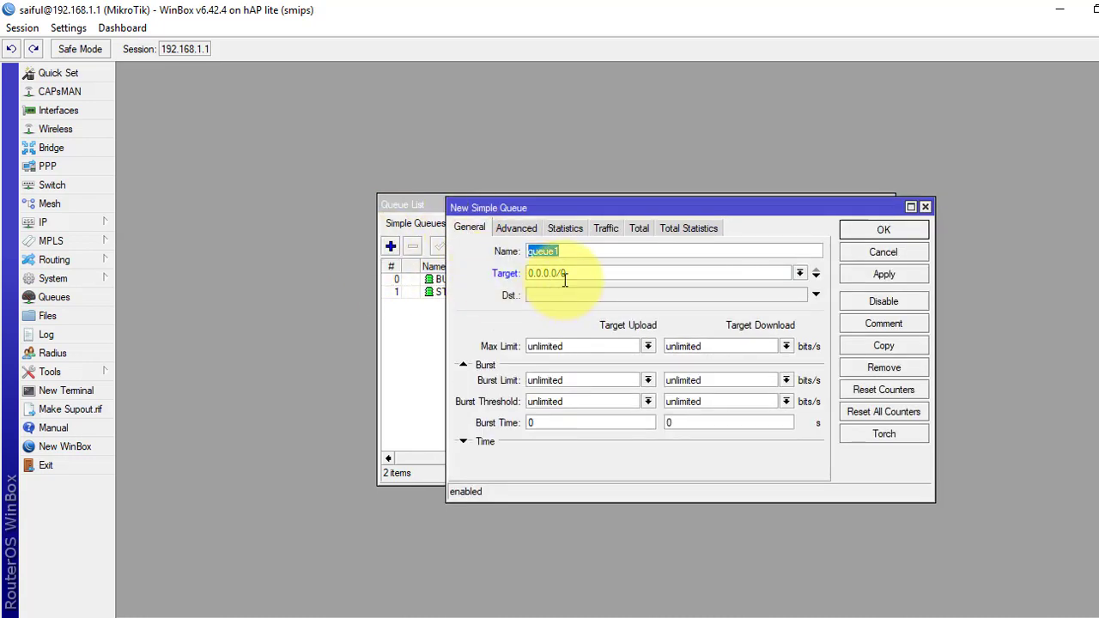
text(BAS)
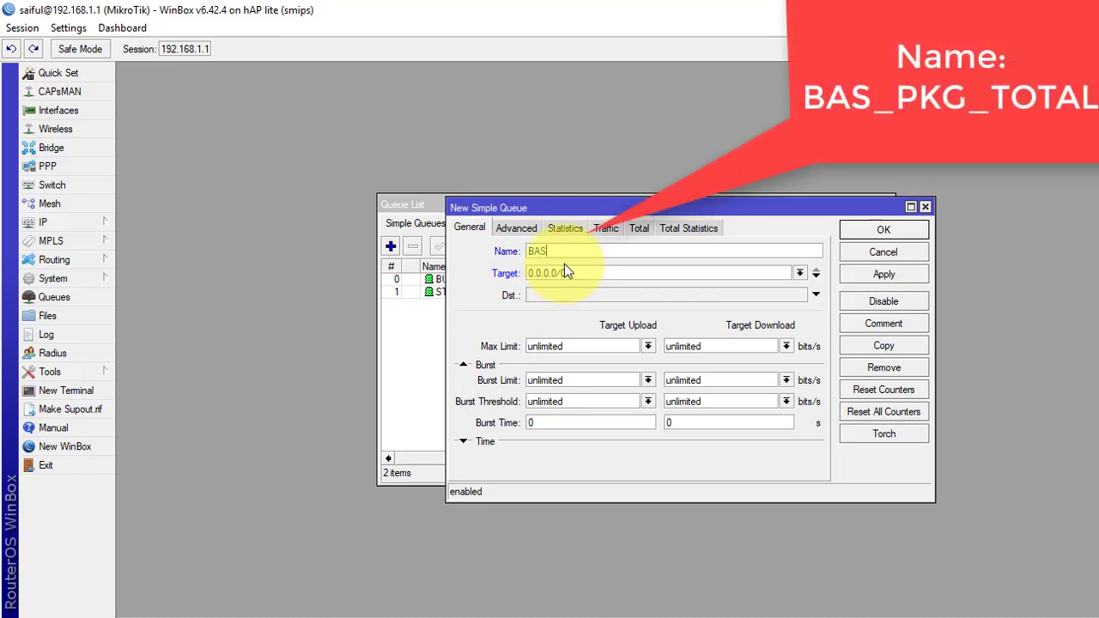
text(_PKG)
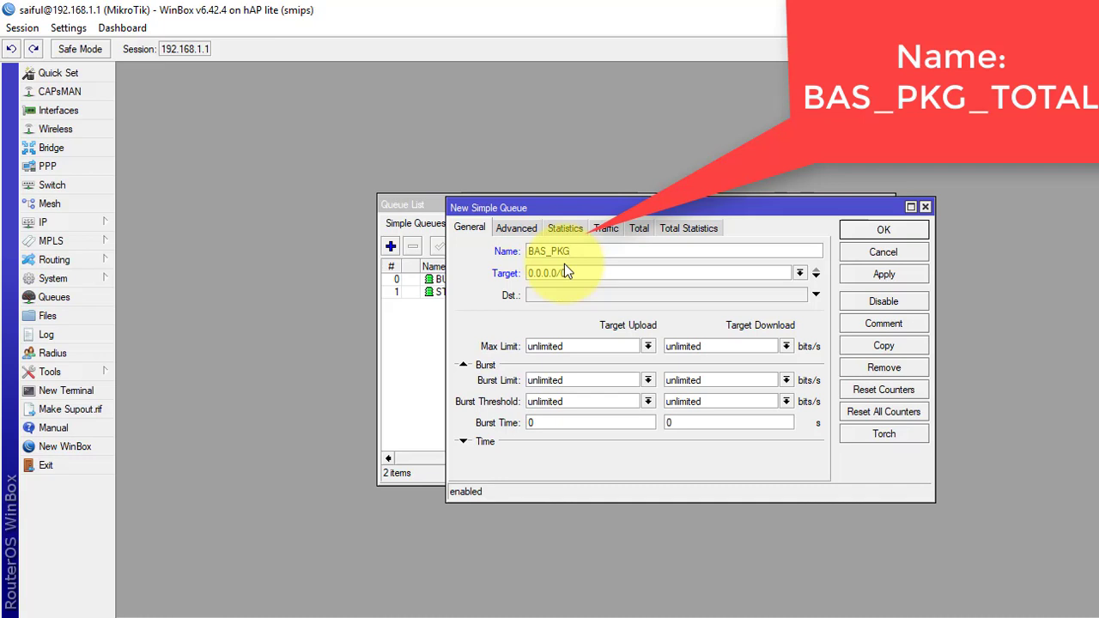
text(_TOTAL)
Set the target network of BAS_PKG_TOTAL to 192.168.3.0/24
double_click(559, 273)
key(ctrl+a)
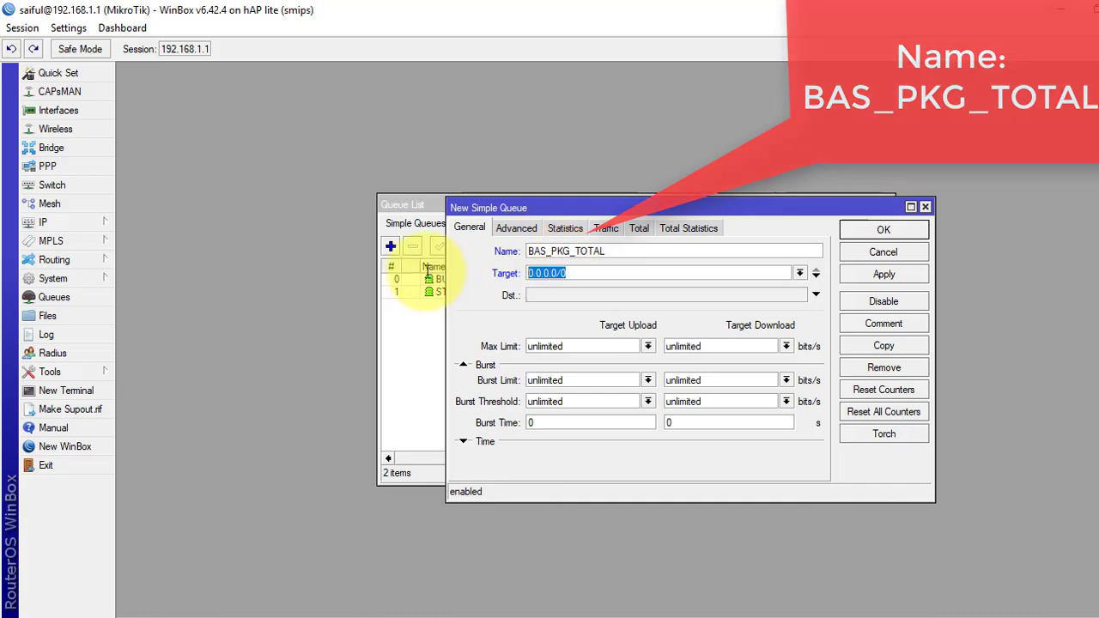
key(BackSpace)
text(192.168.)
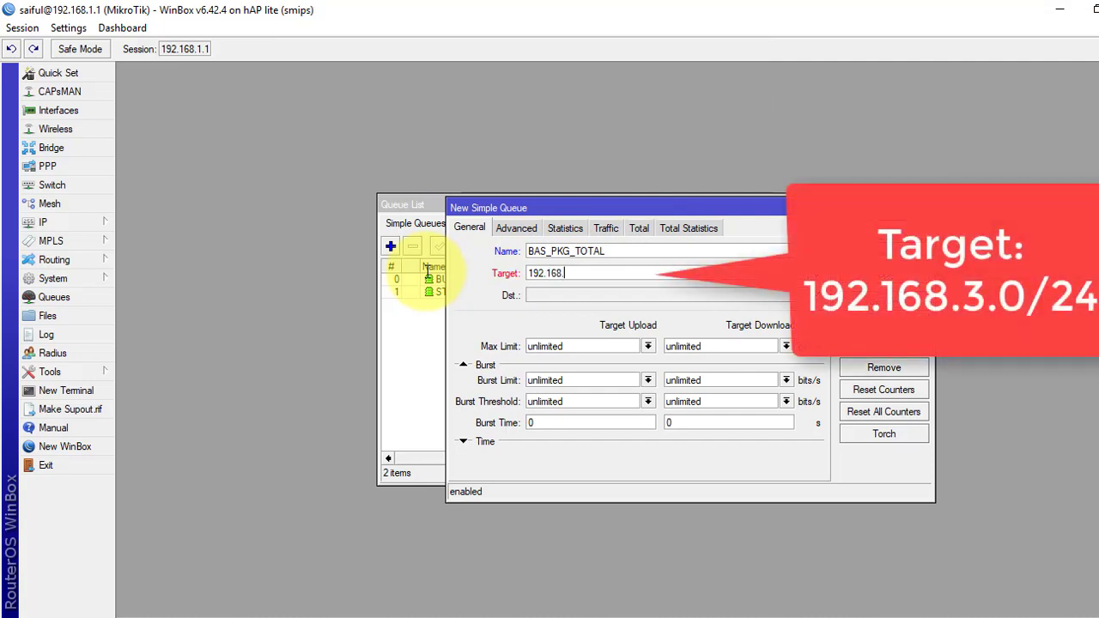
text(3.0/24)
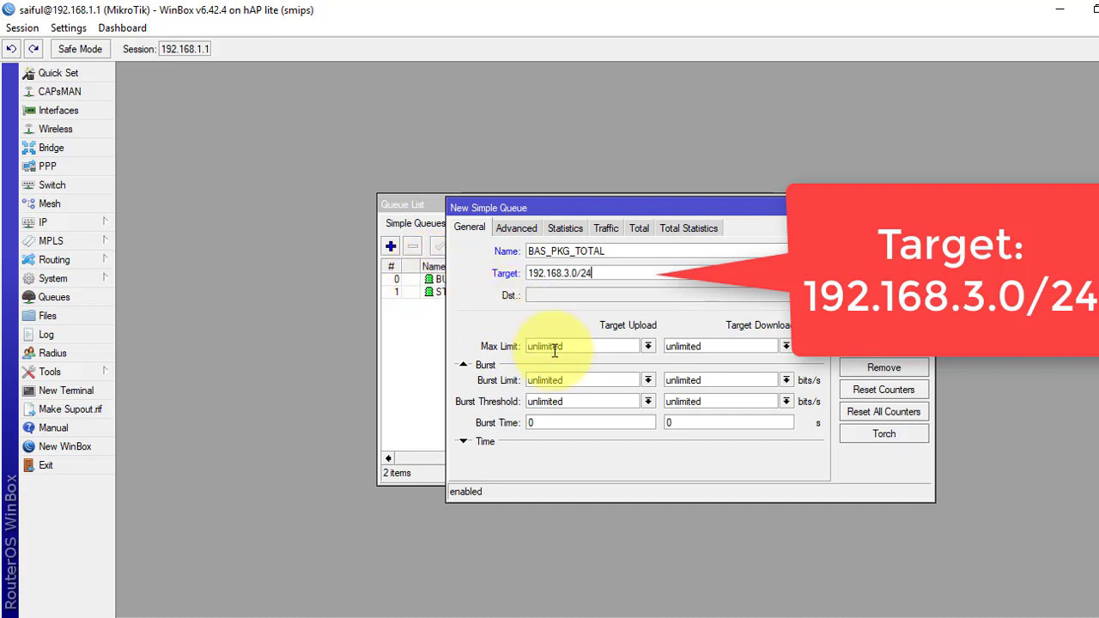
Assign BAS_1M_UL as the upload queue type and BAS_1M_DL as the download queue type of BAS_PKG_TOTAL, and save the queue
click(509, 226)
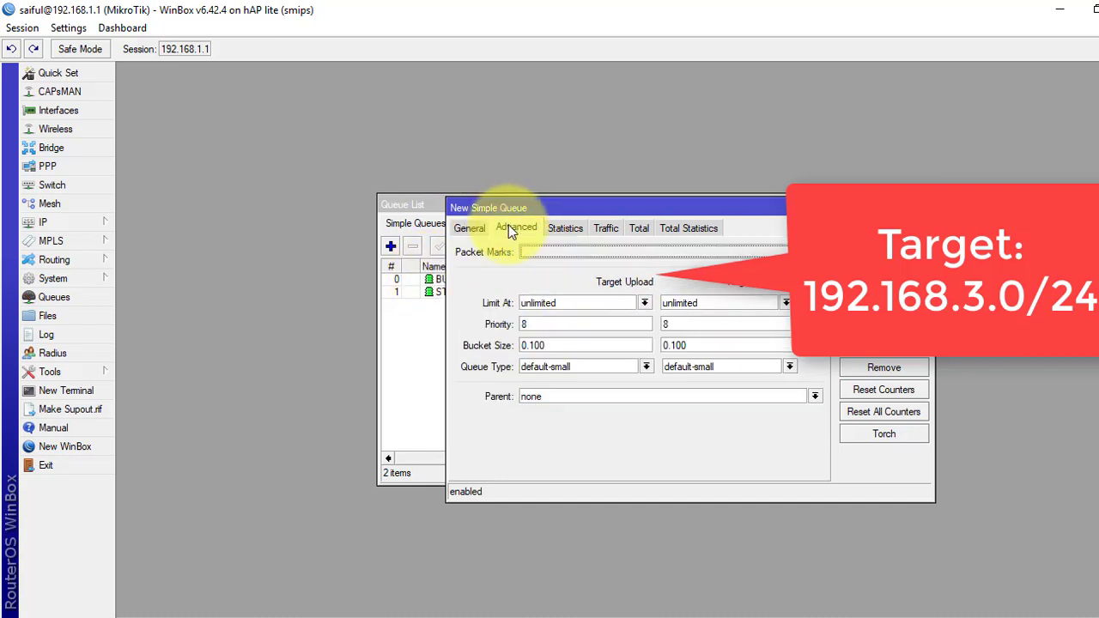
click(645, 366)
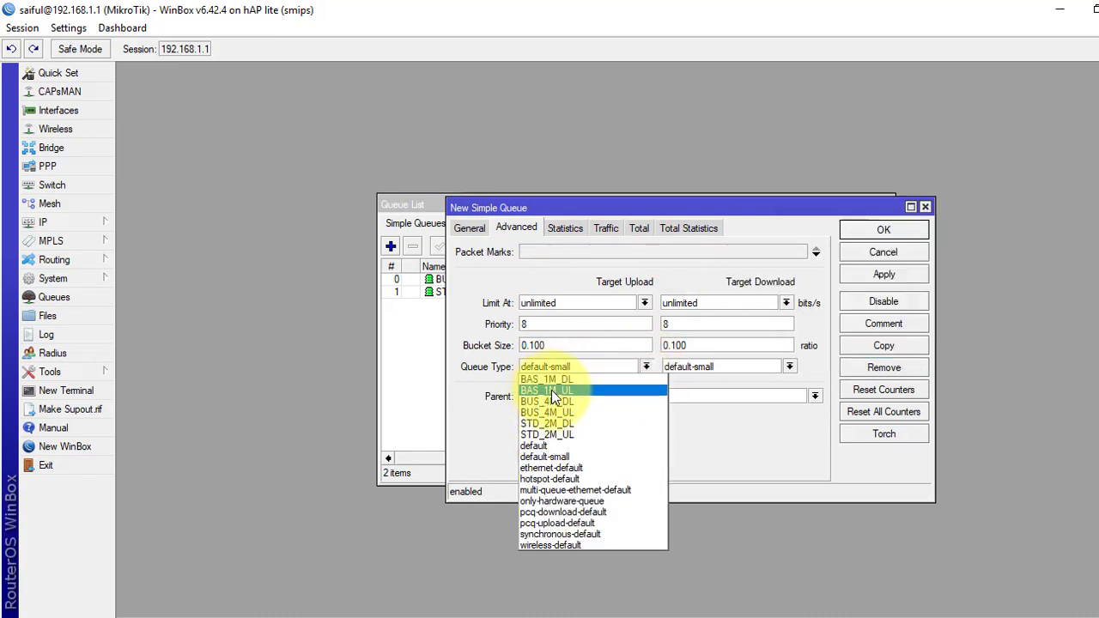
click(552, 391)
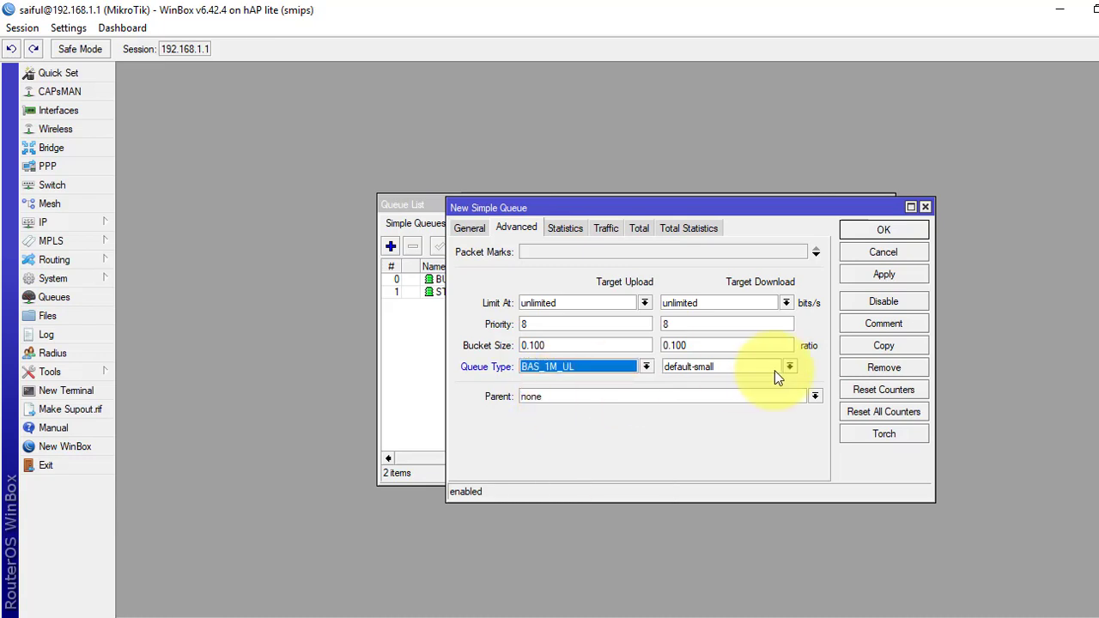
click(788, 366)
click(728, 379)
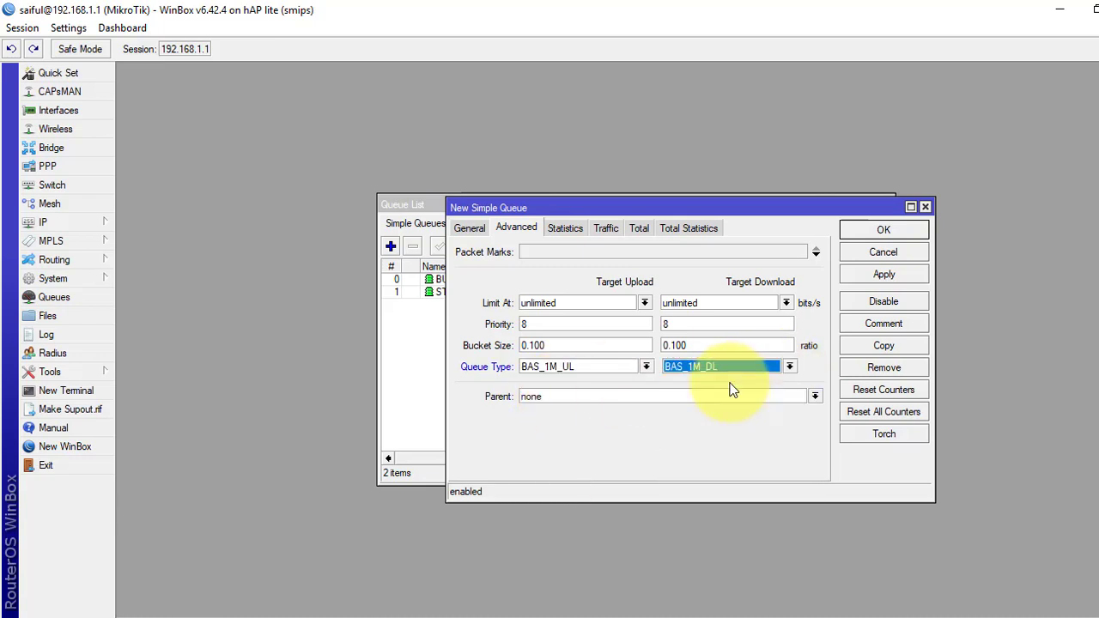
click(470, 228)
click(871, 277)
click(874, 230)
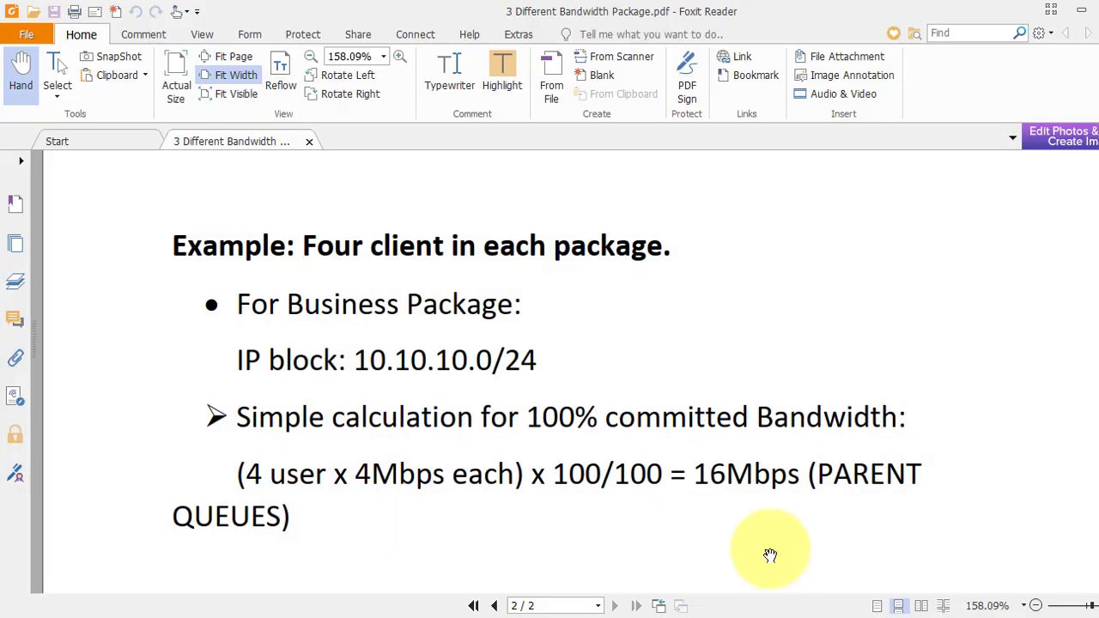
Select the business package's 16Mbps parent queue figure in the Foxit Reader PDF and return to WinBox
scroll(763, 532, down, 1)
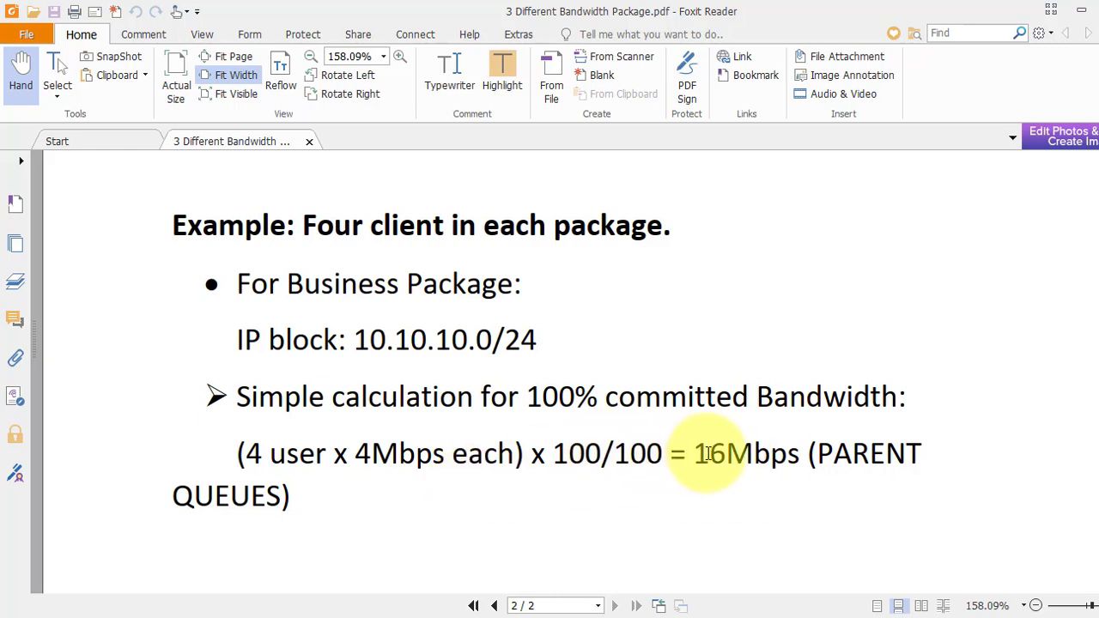
drag(693, 455, 802, 463)
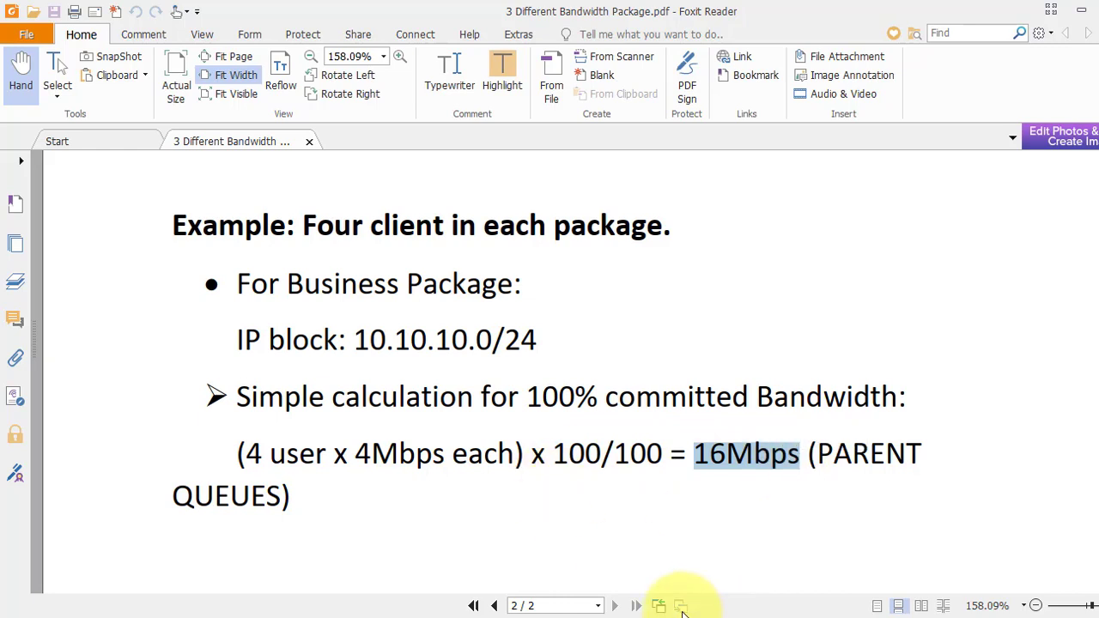
click(557, 613)
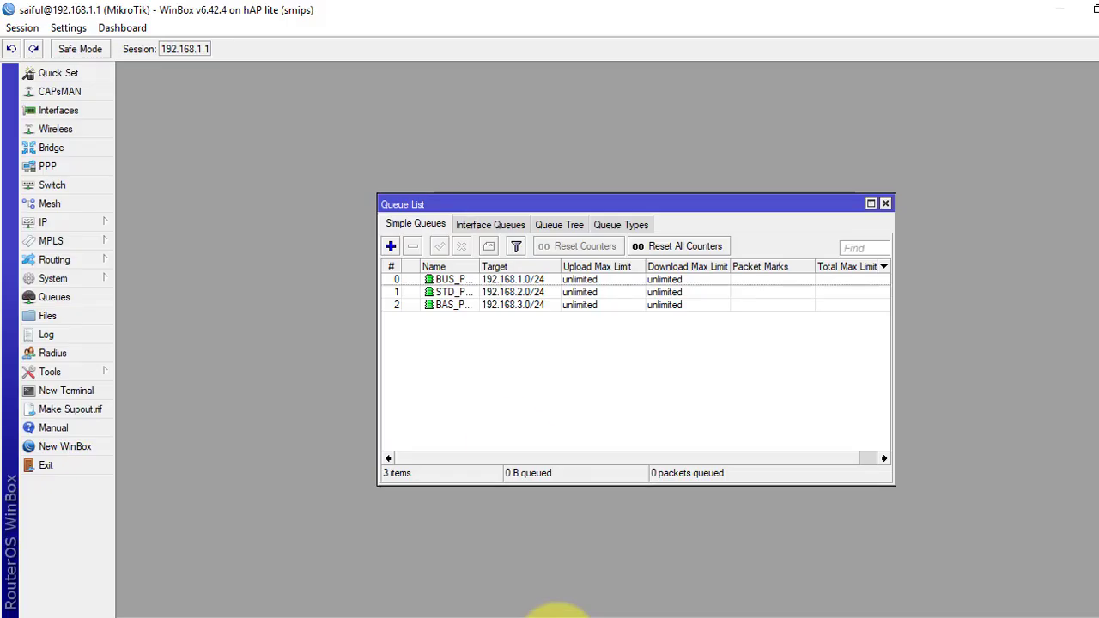
Set both the upload and download max limits of the BUS_PKG_TOTAL queue to 16M and save it
double_click(502, 279)
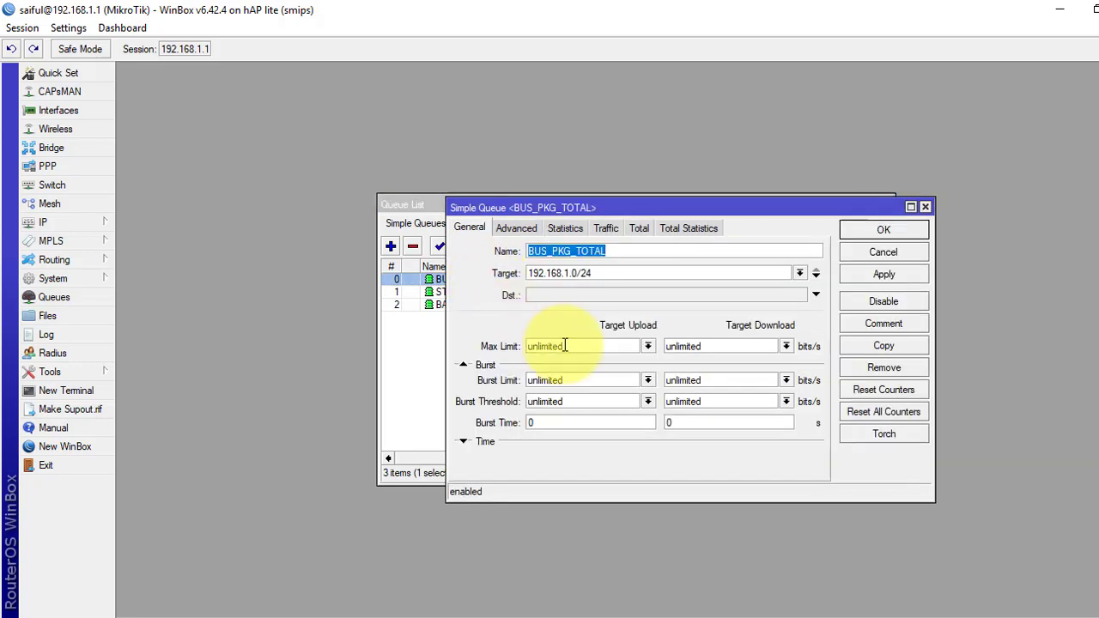
click(647, 346)
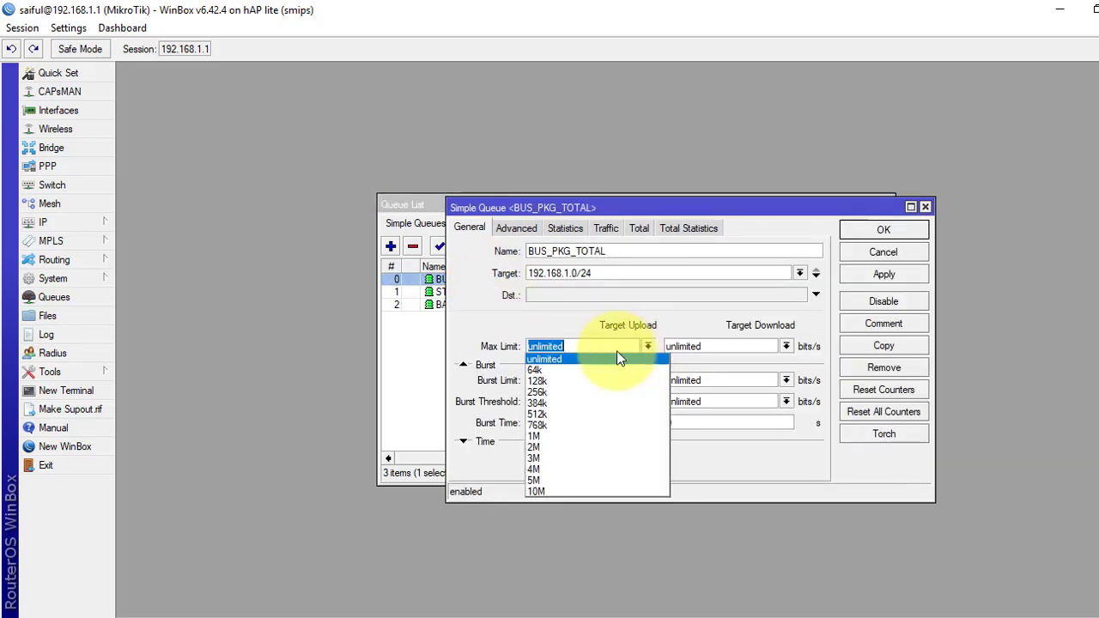
click(579, 345)
text(16M)
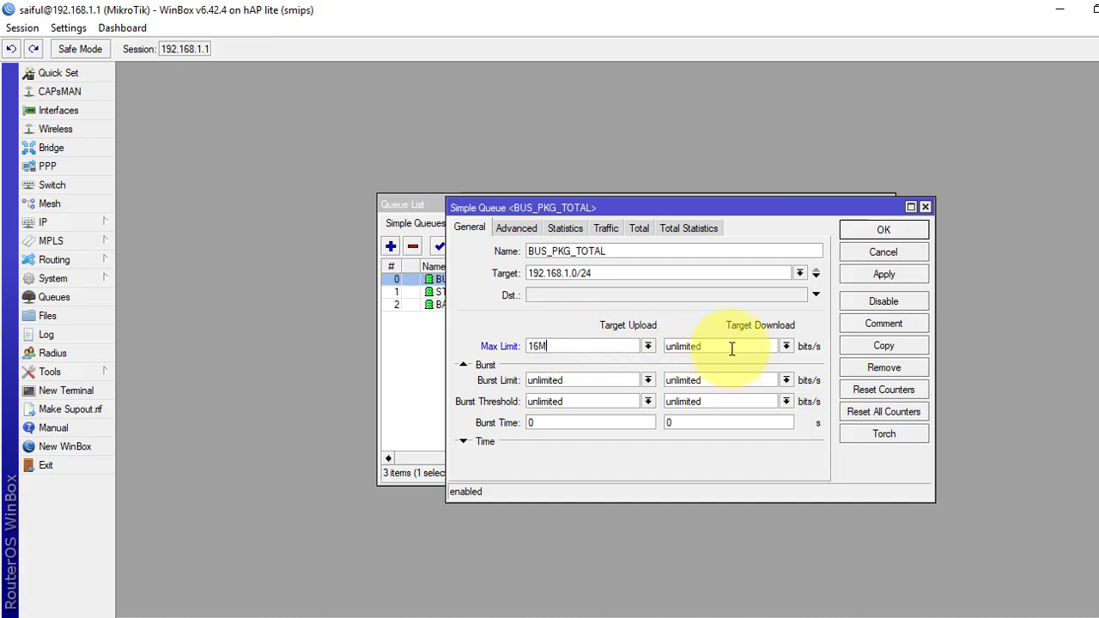
key(Tab)
text(16M)
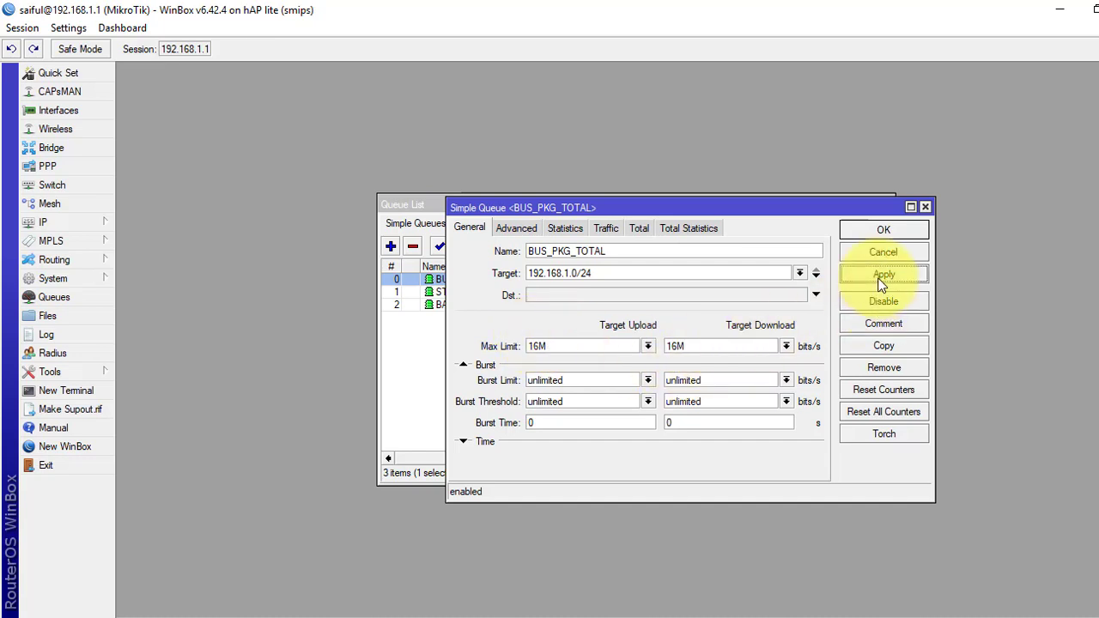
click(882, 230)
Select the STD_PKG_TOTAL queue, then switch to the PDF in Foxit Reader and examine the Standard Package bandwidth calculation
click(624, 300)
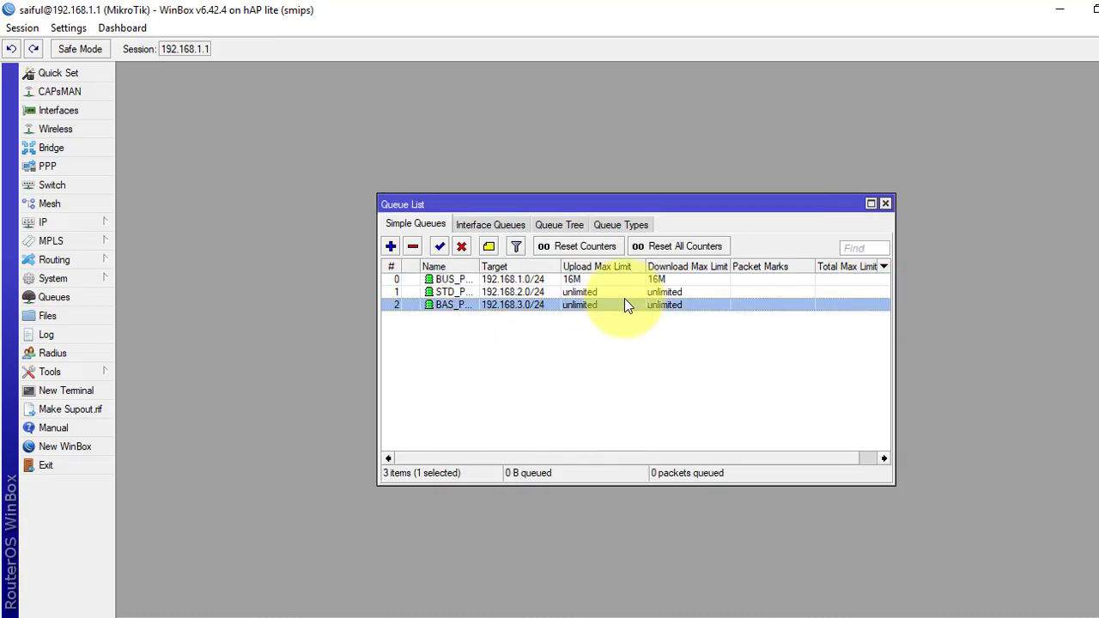
click(623, 293)
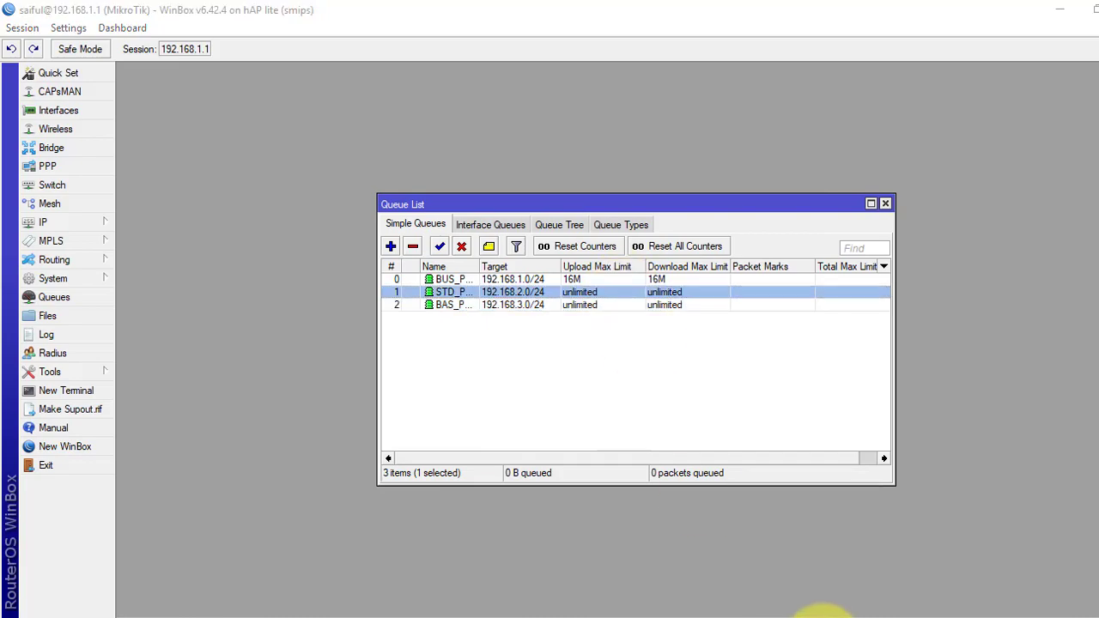
click(821, 611)
scroll(549, 369, down, 5)
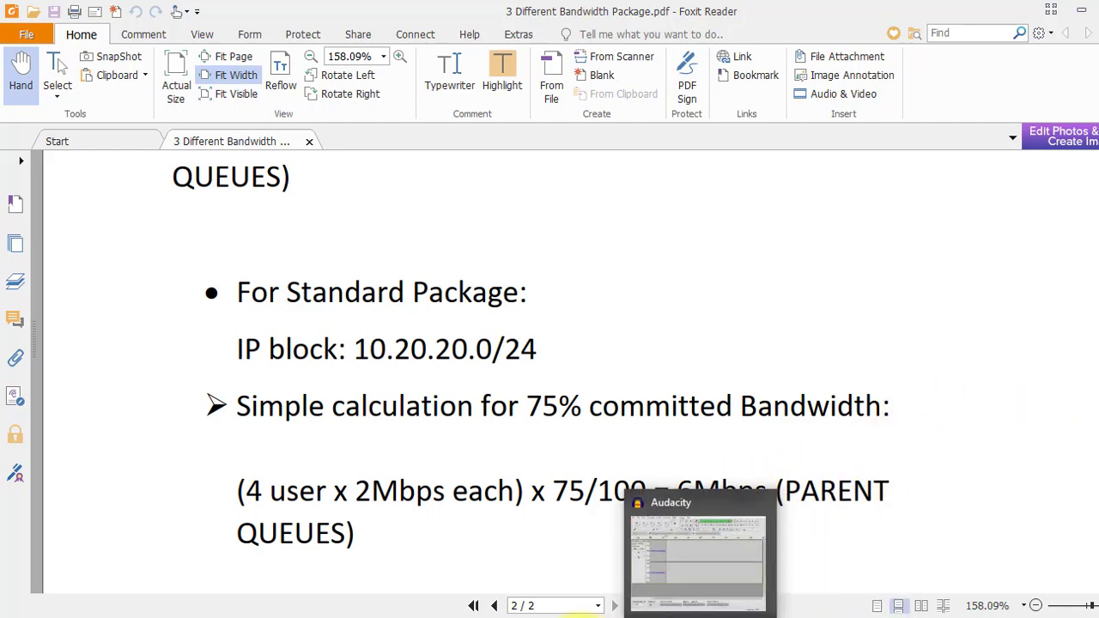
Return to WinBox, set both the upload and download max limits of the STD_PKG_TOTAL queue to 6M and save it
click(575, 614)
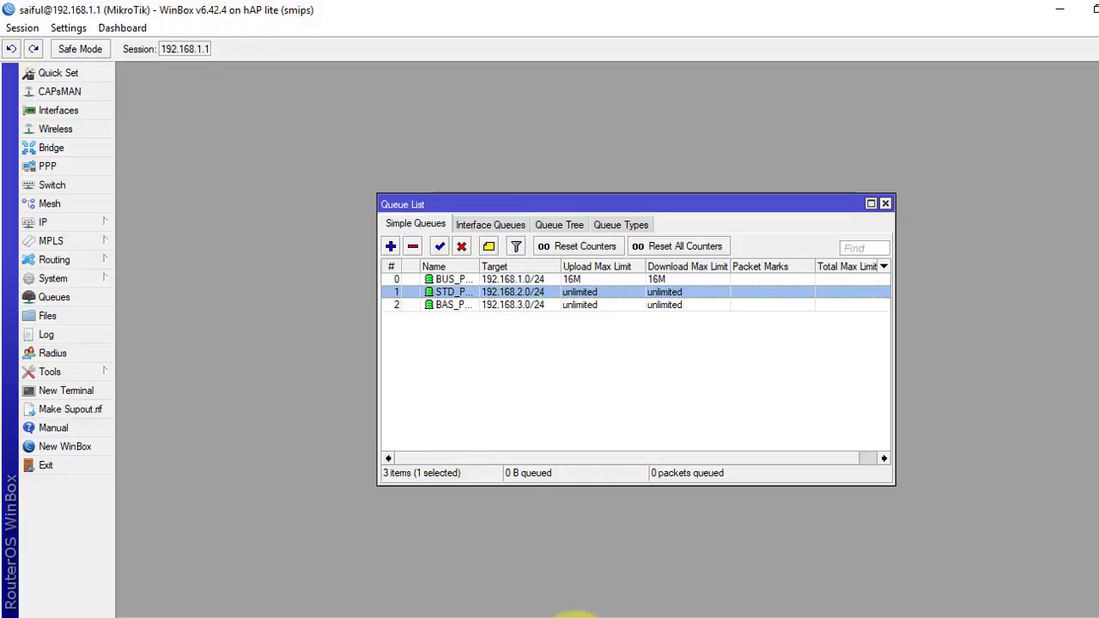
double_click(504, 292)
drag(568, 346, 487, 346)
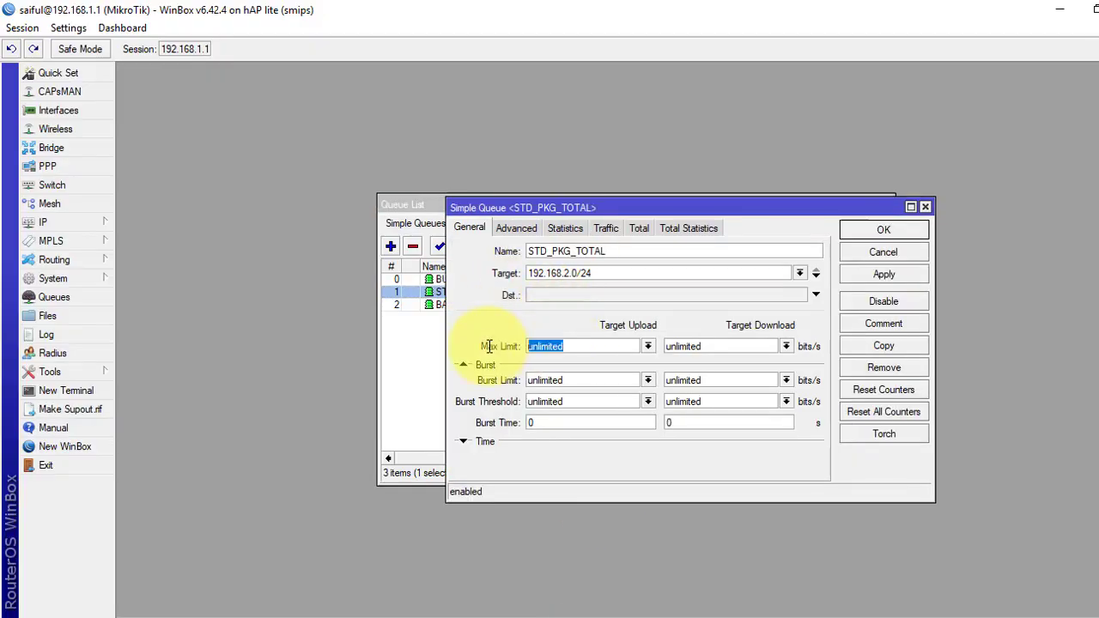
text(6M)
key(Tab)
text(6M)
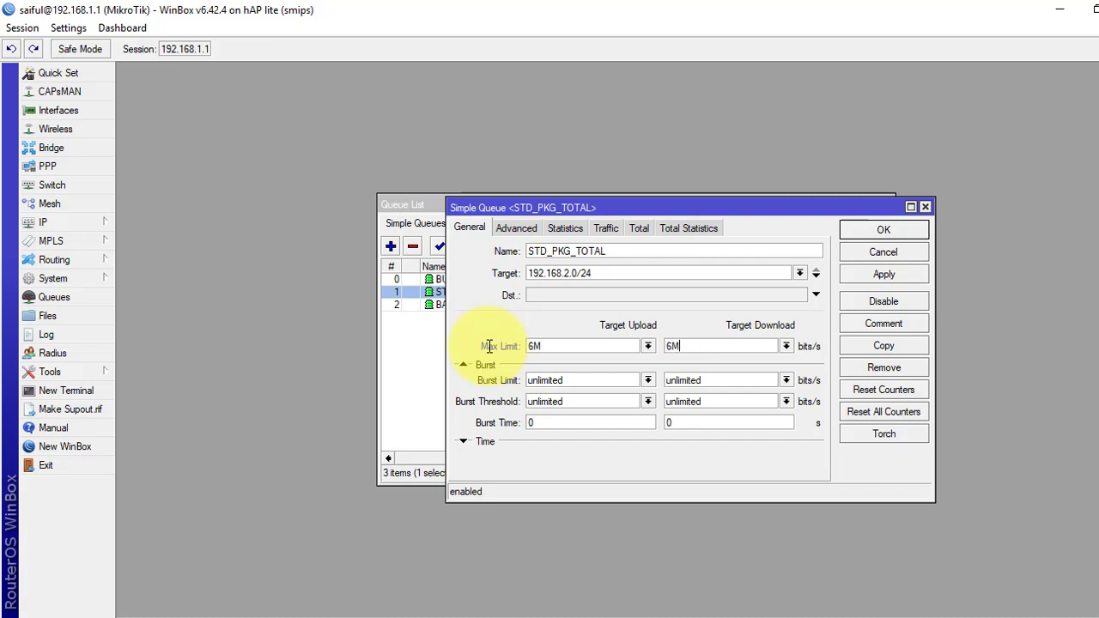
click(865, 228)
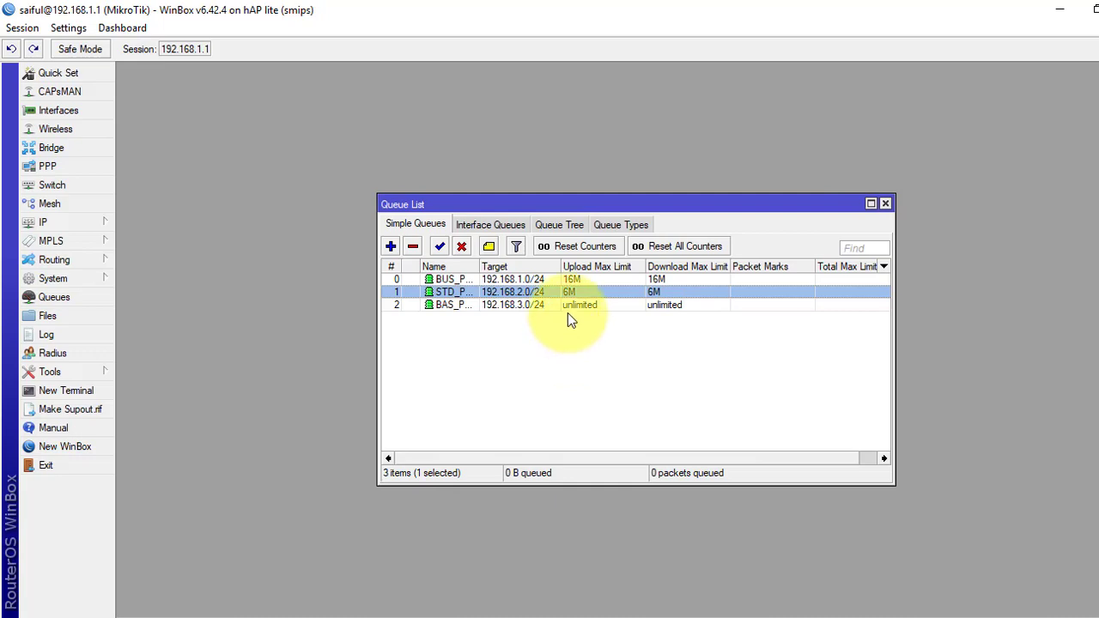
Switch to the PDF in Foxit Reader and examine the Basic Package bandwidth calculation
click(807, 613)
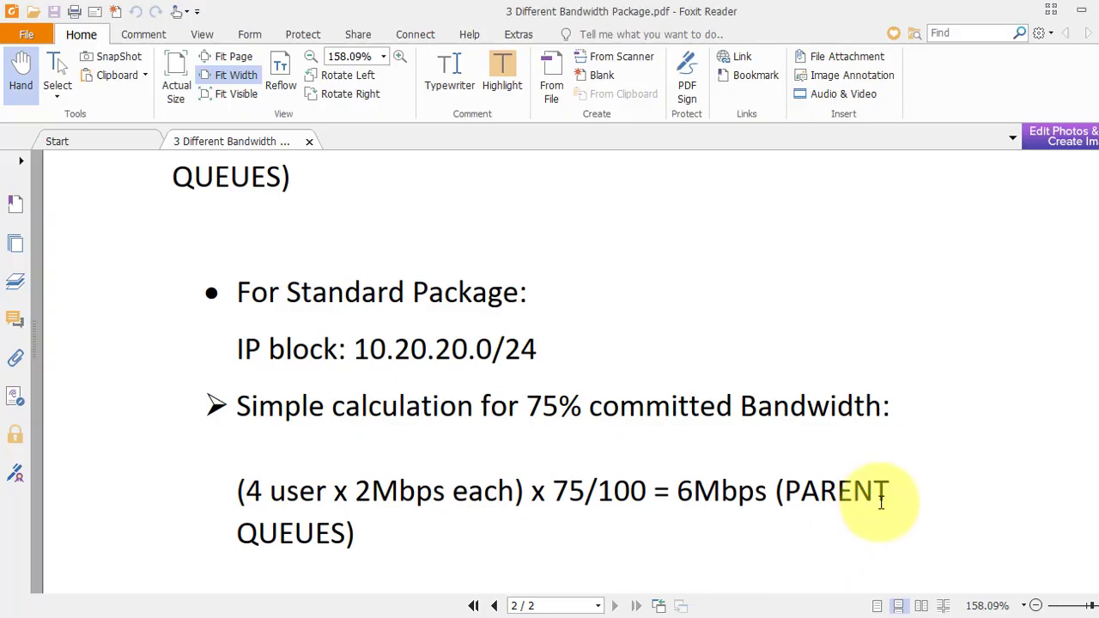
scroll(865, 513, down, 10)
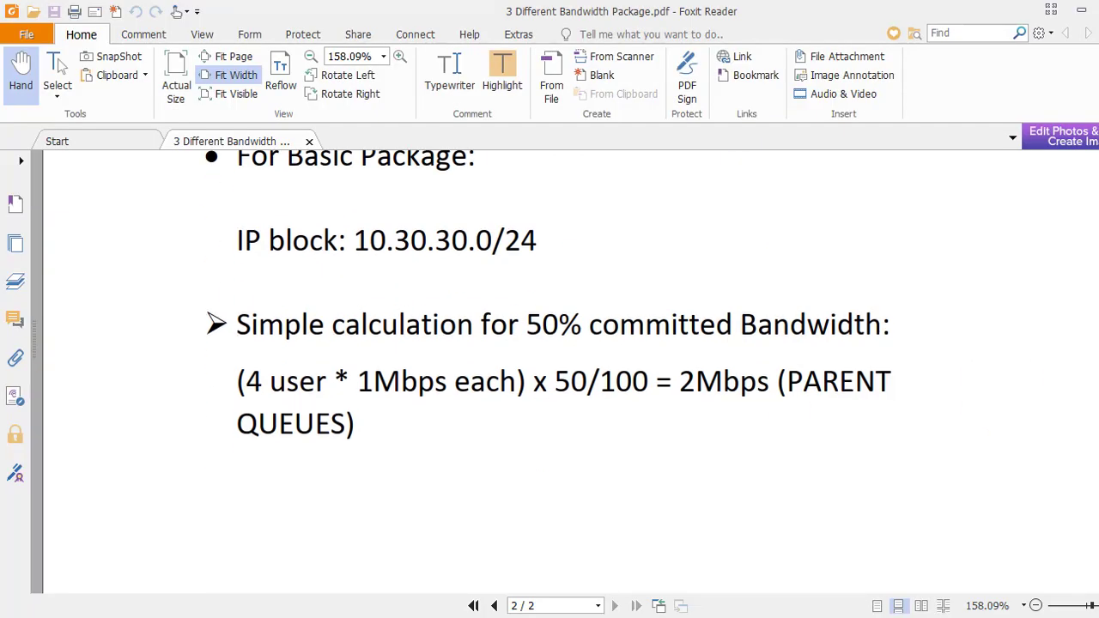
scroll(549, 369, up, 1)
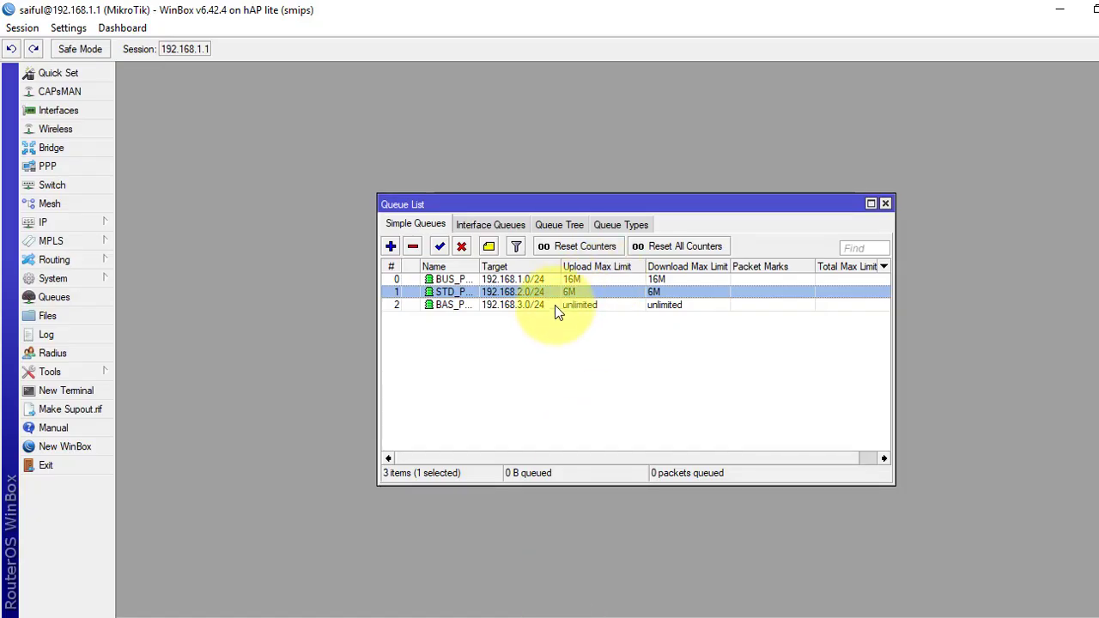
Back in WinBox, set both the upload and download max limits of the BAS_PKG_TOTAL queue to 2M and save it
double_click(555, 305)
drag(569, 347, 506, 345)
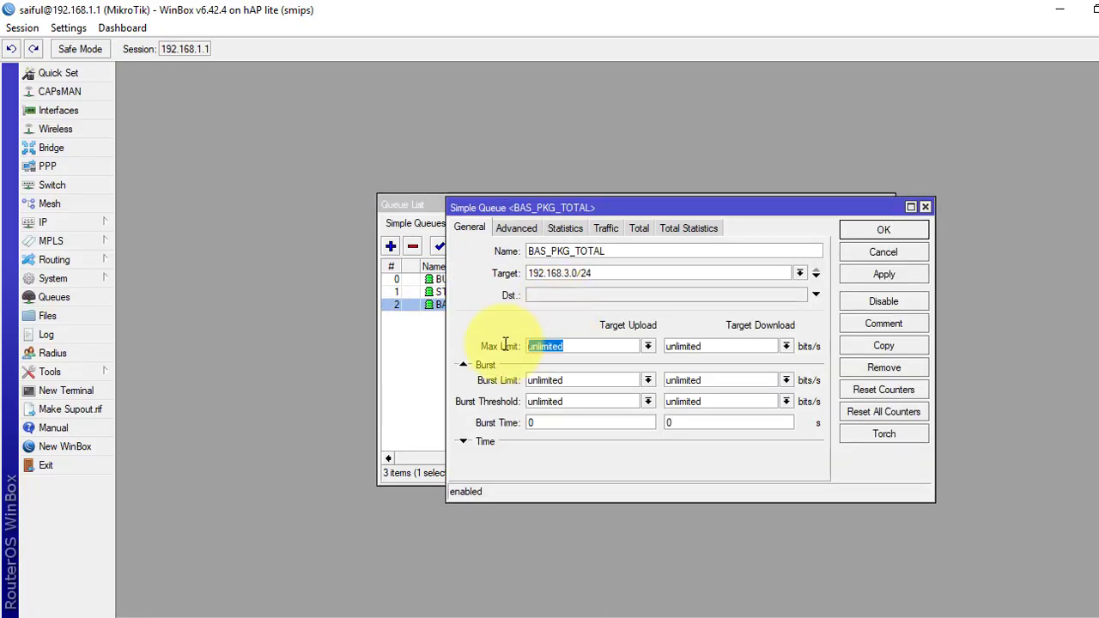
text(2M)
key(Tab)
text(2M)
click(883, 276)
click(865, 237)
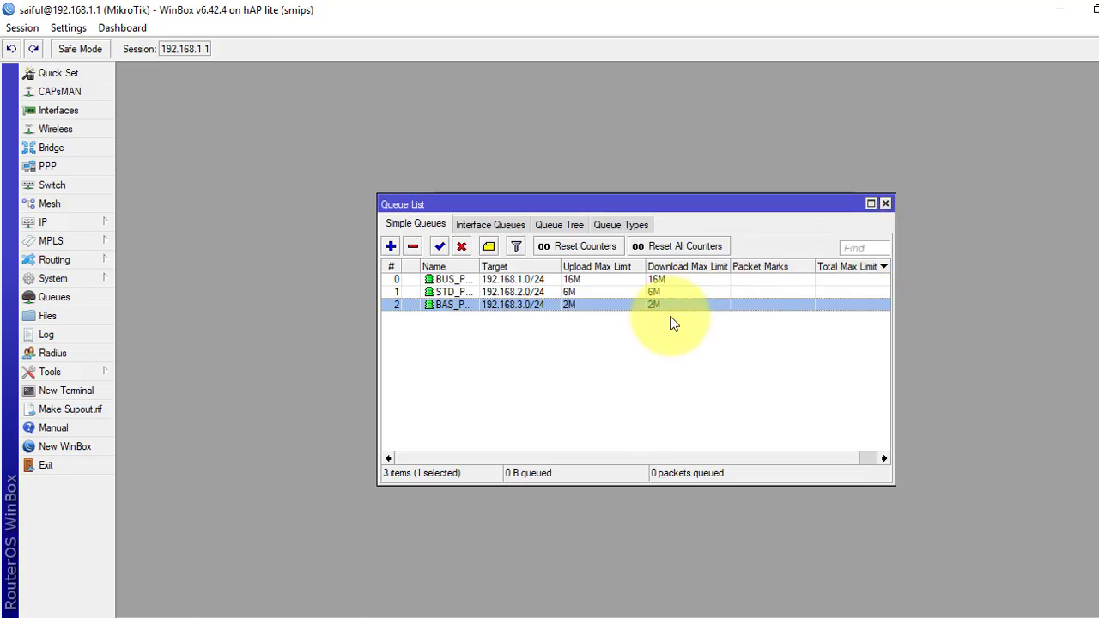
Open the router's IP address list, select the local LAN address and arrange the address and queue lists side by side
click(54, 220)
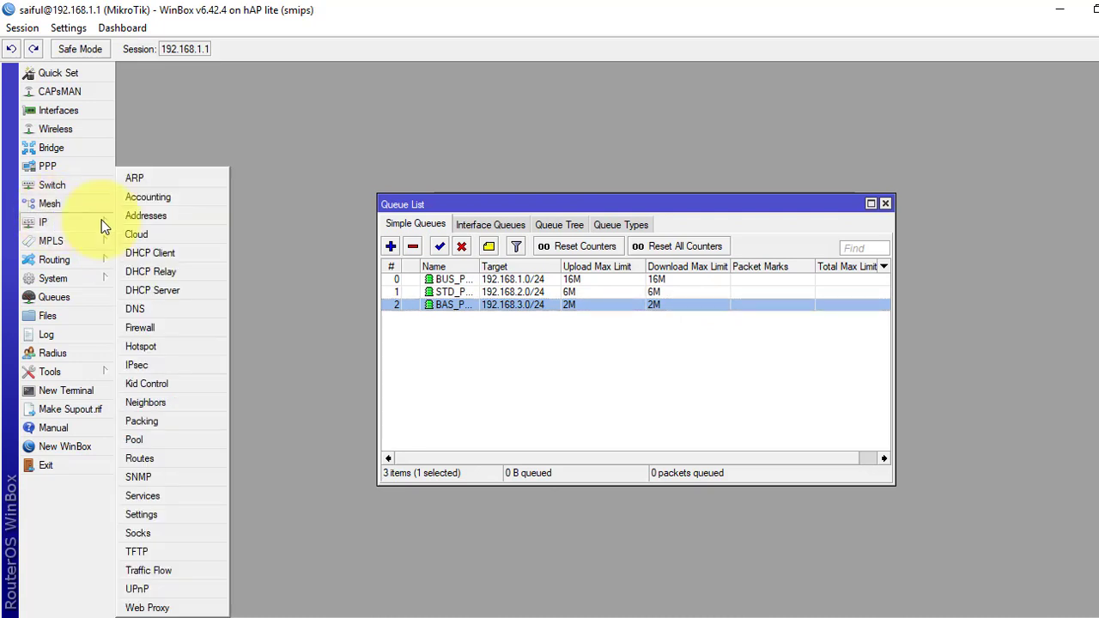
click(149, 219)
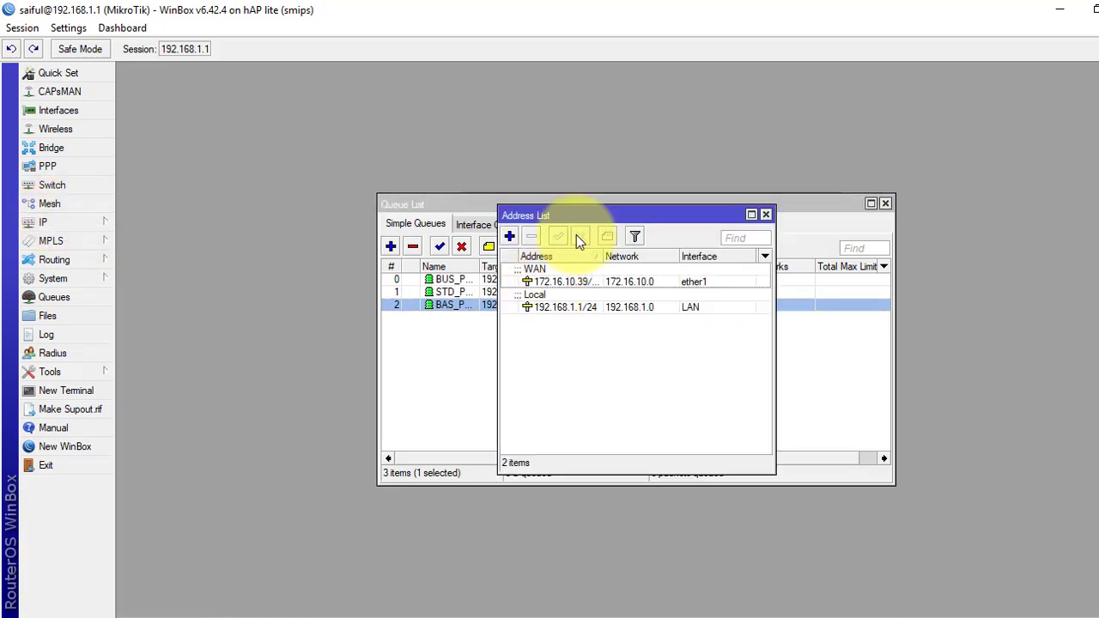
drag(579, 217, 239, 119)
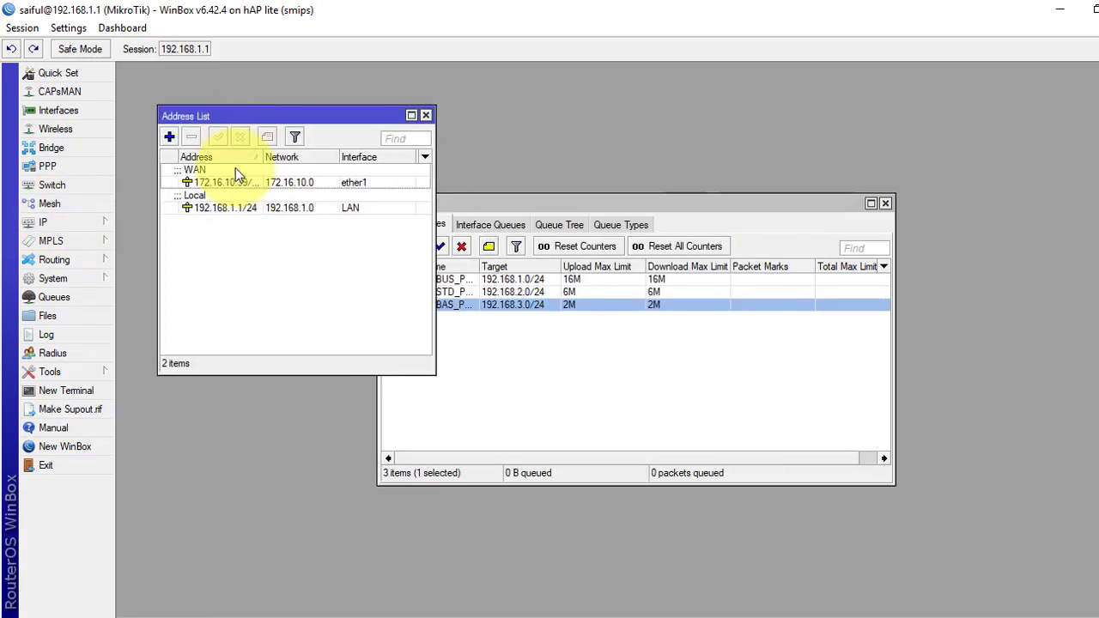
click(230, 211)
drag(576, 208, 695, 186)
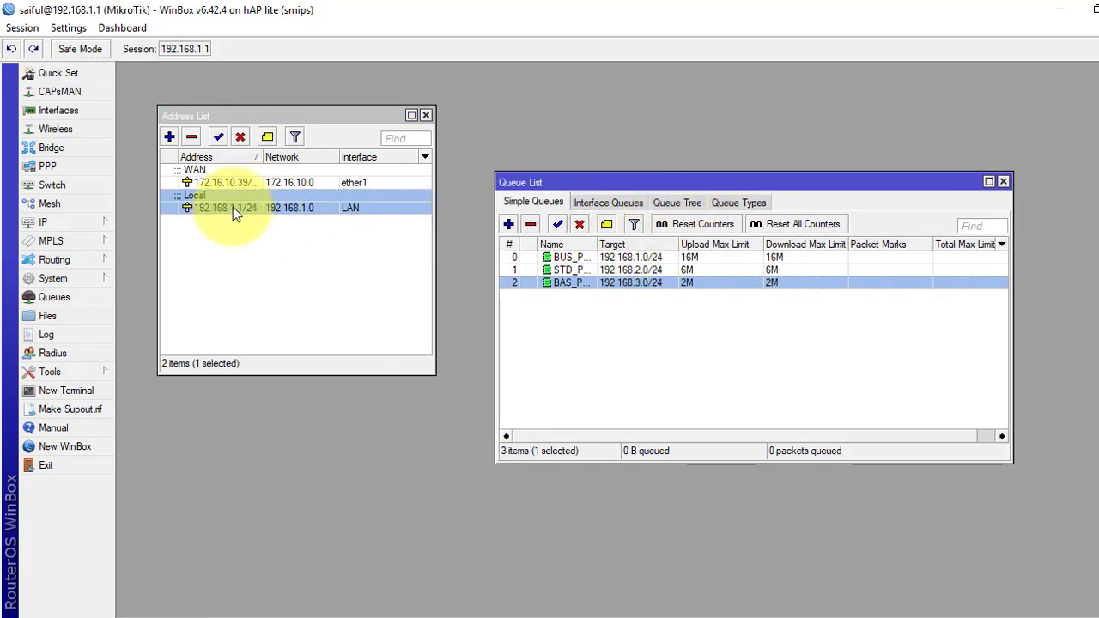
Add the IP address 192.168.2.1/24 on the LAN interface and save it
click(170, 138)
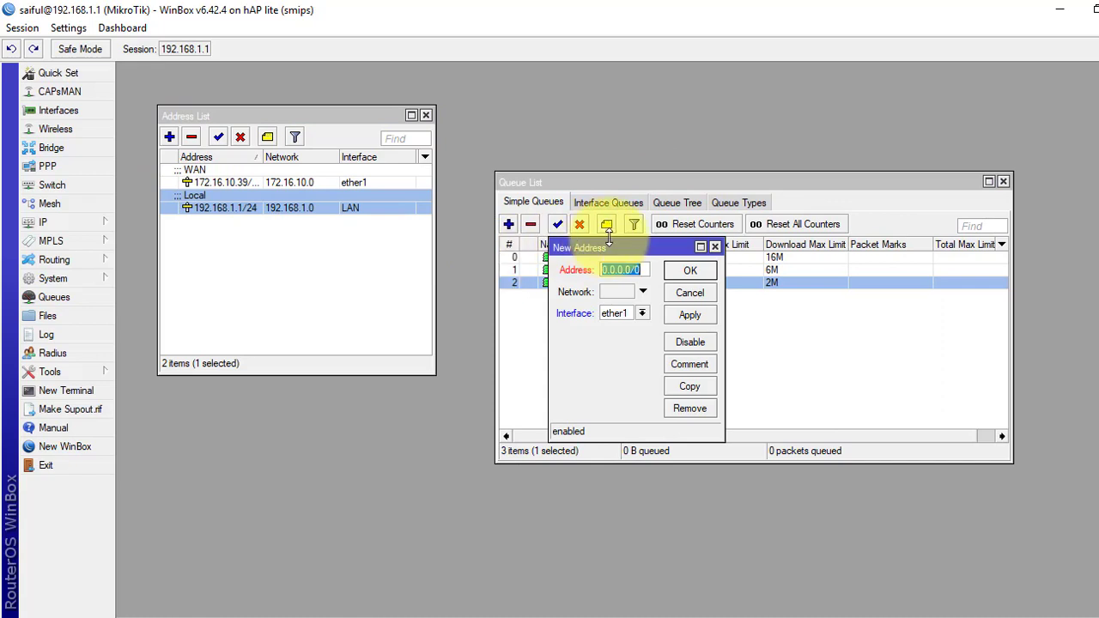
drag(609, 248, 356, 311)
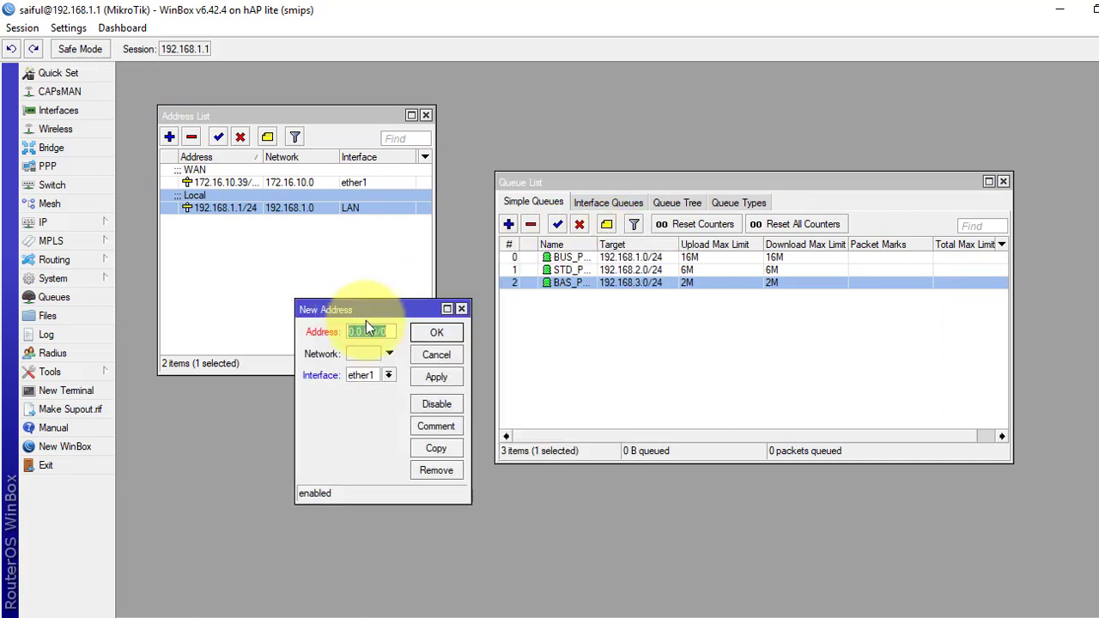
text(192.168.)
text(2.1)
text(/24)
click(388, 375)
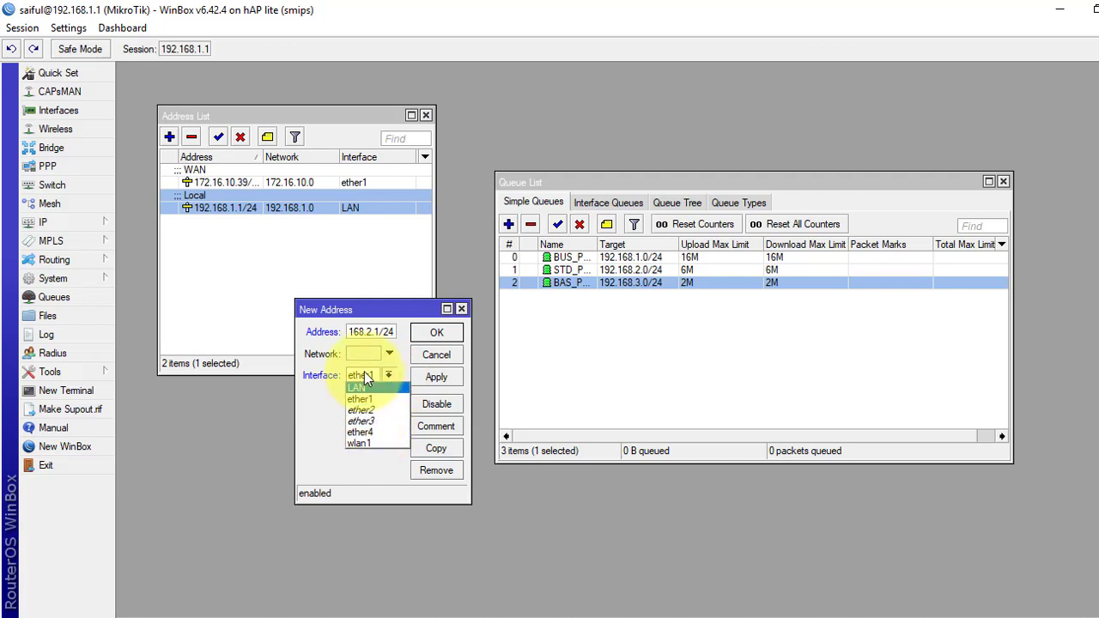
key(Escape)
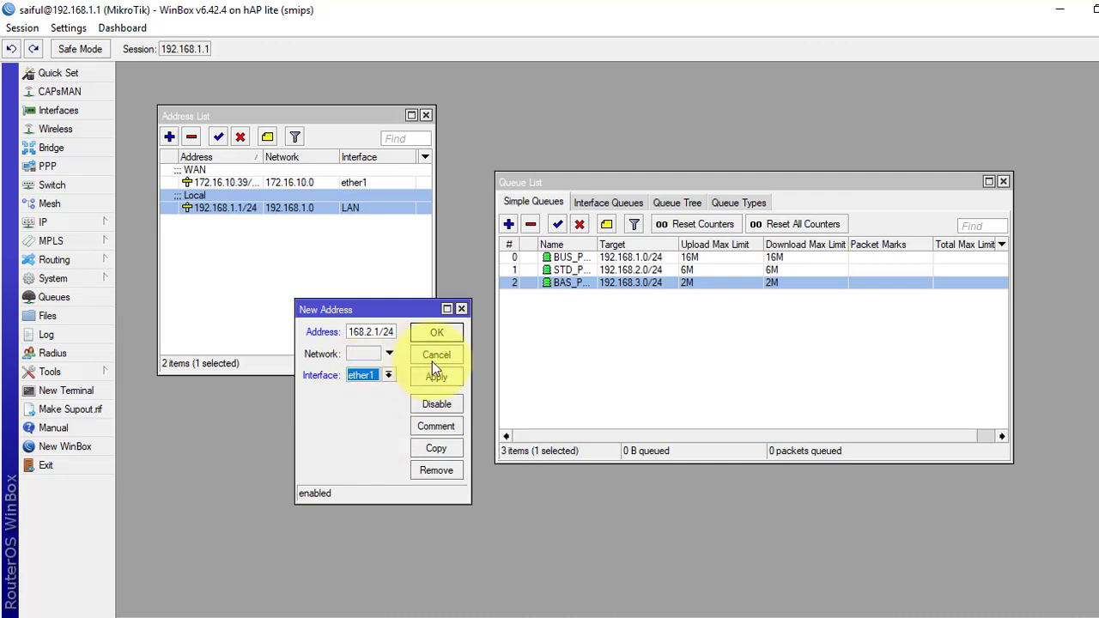
click(380, 377)
click(378, 387)
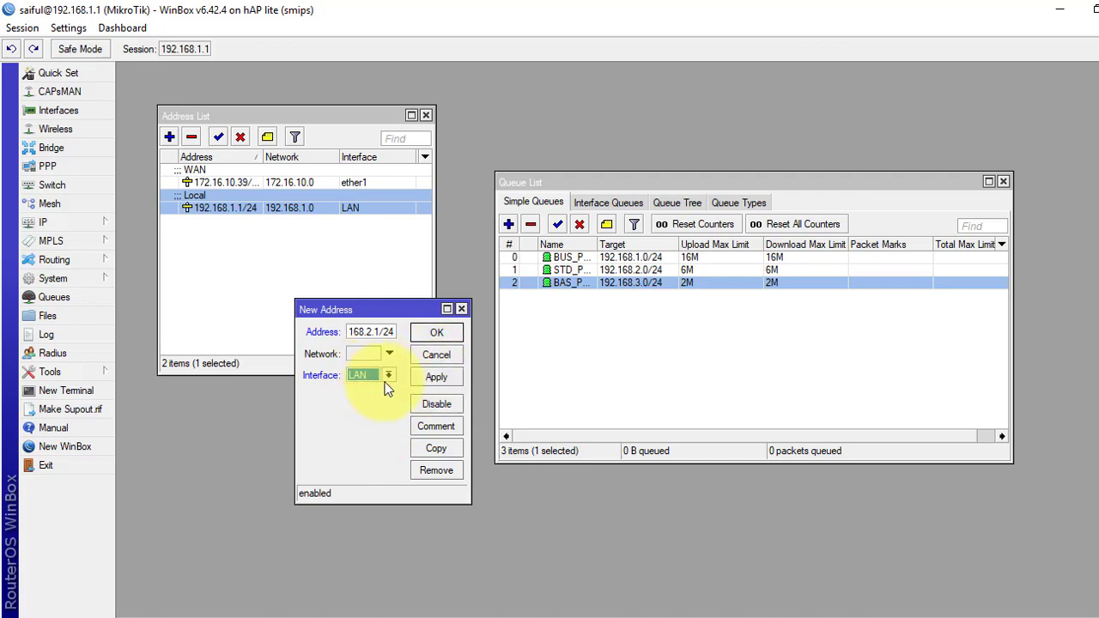
click(432, 379)
click(438, 333)
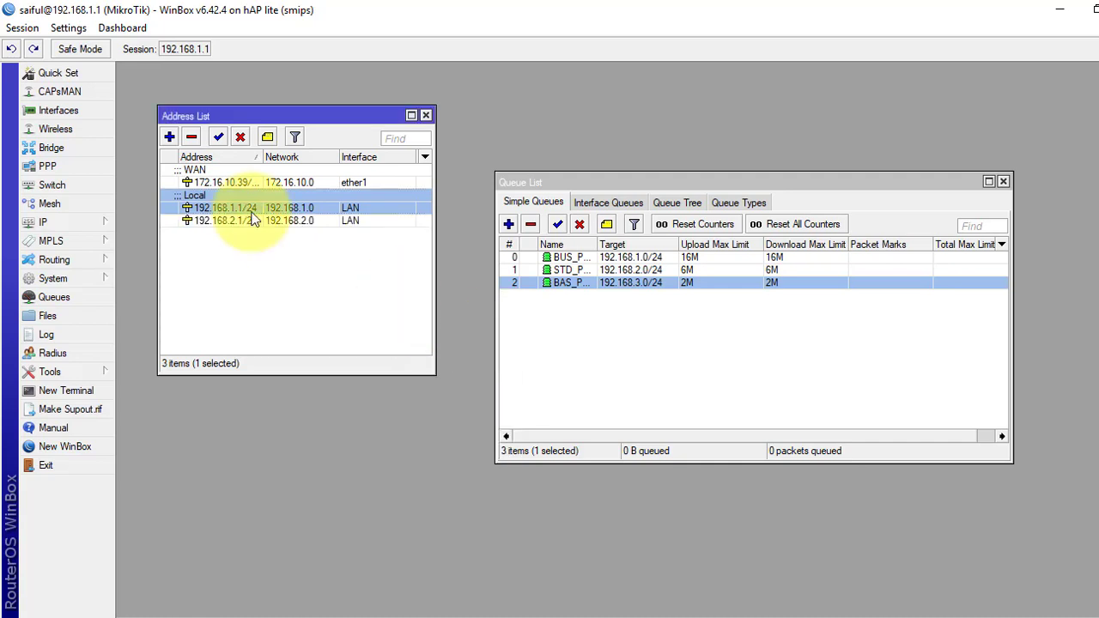
Add the IP address 192.168.3.1/24 on the LAN interface and save it
click(171, 138)
click(371, 309)
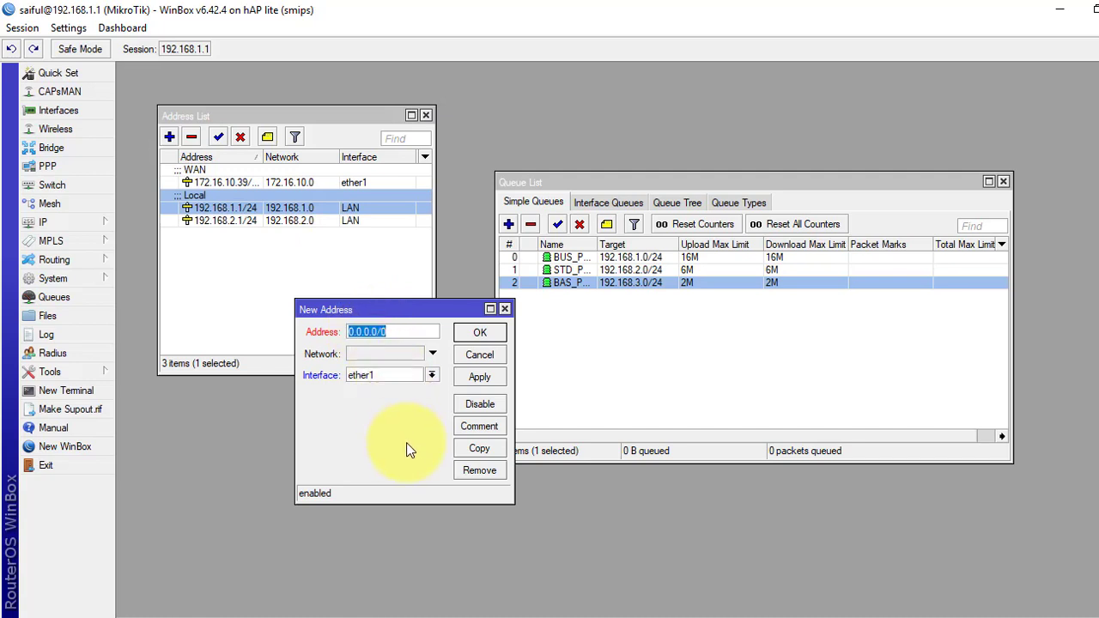
text(192.1)
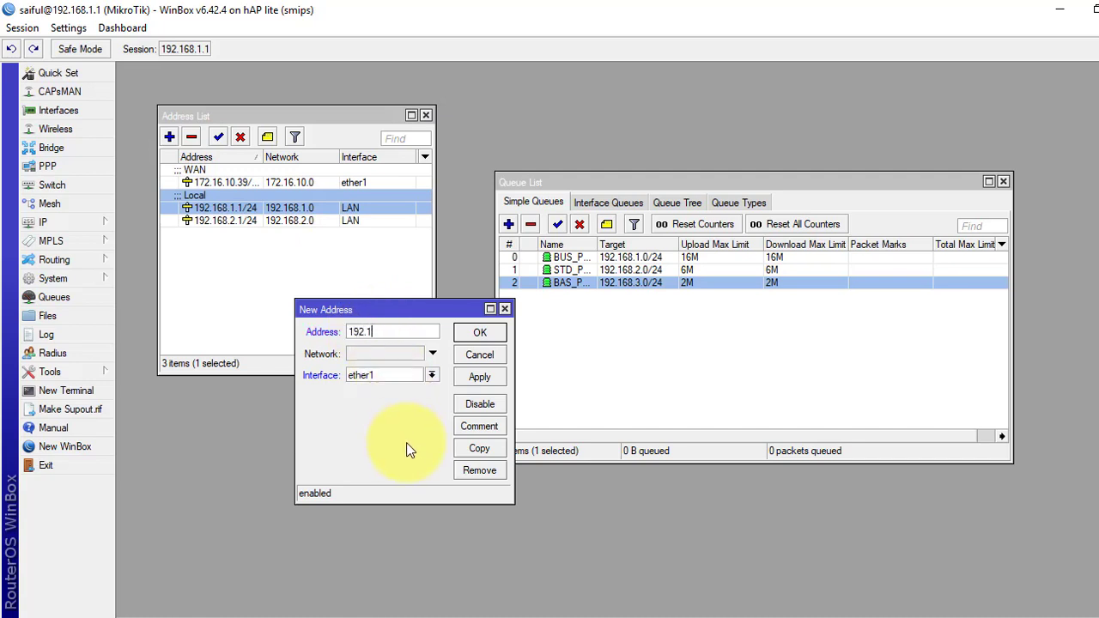
text(68.3.1/24)
click(432, 376)
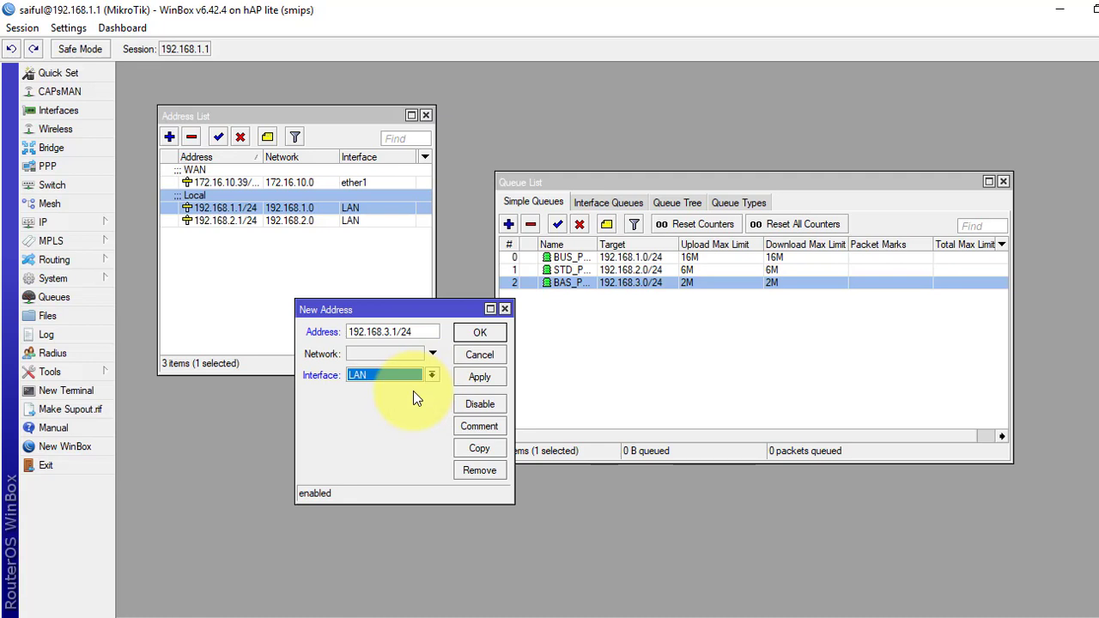
click(472, 377)
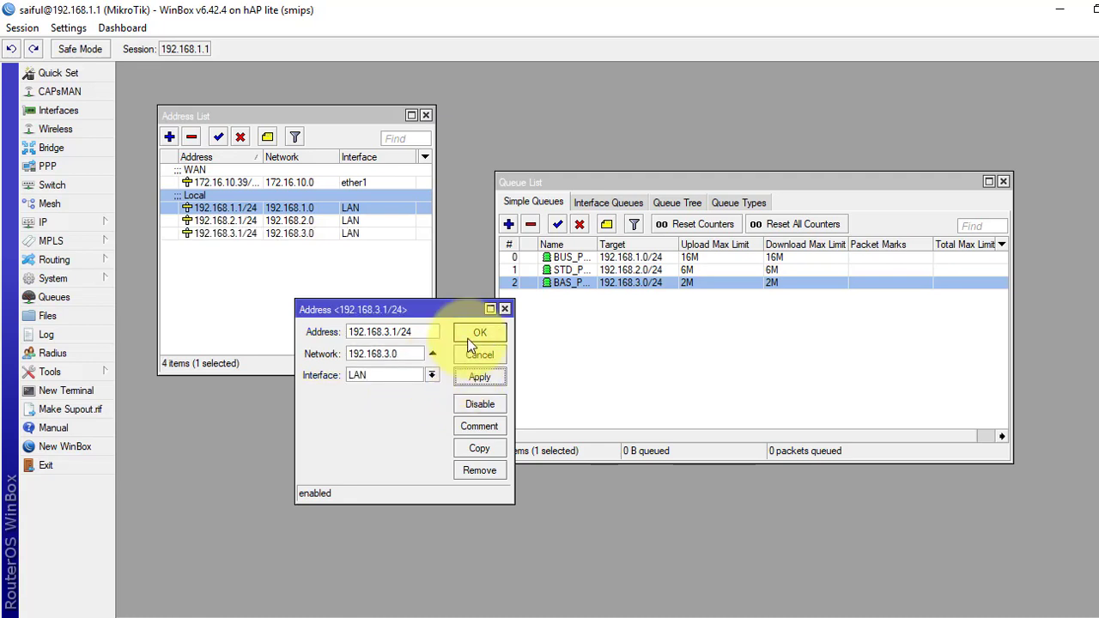
click(472, 334)
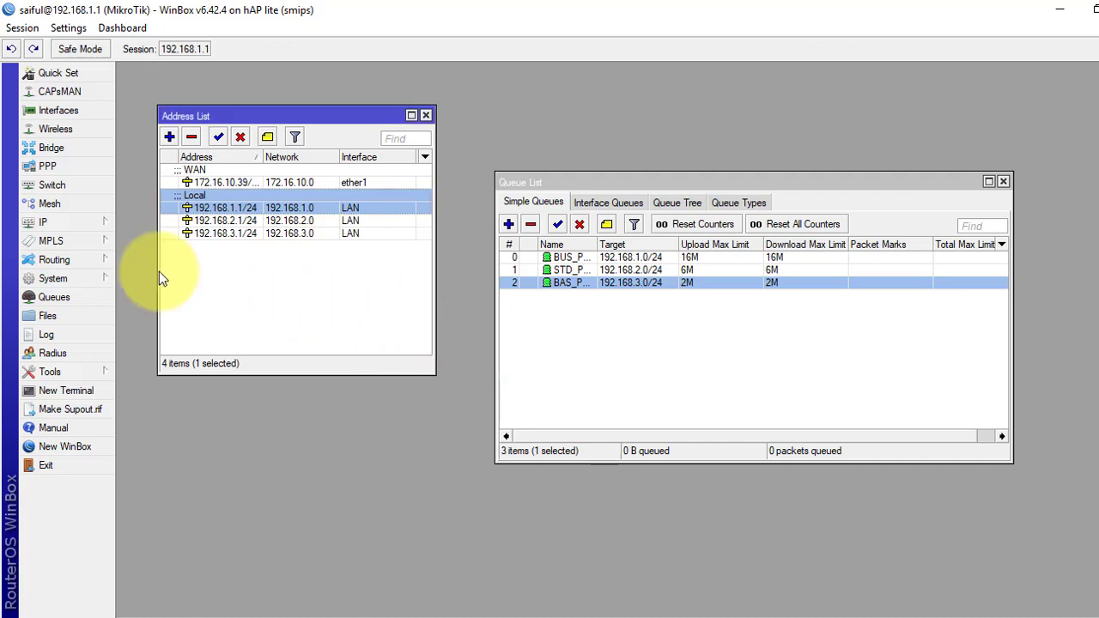
Check the outgoing interface and action of the firewall's srcnat NAT rule, then close the rule and the firewall window
click(88, 221)
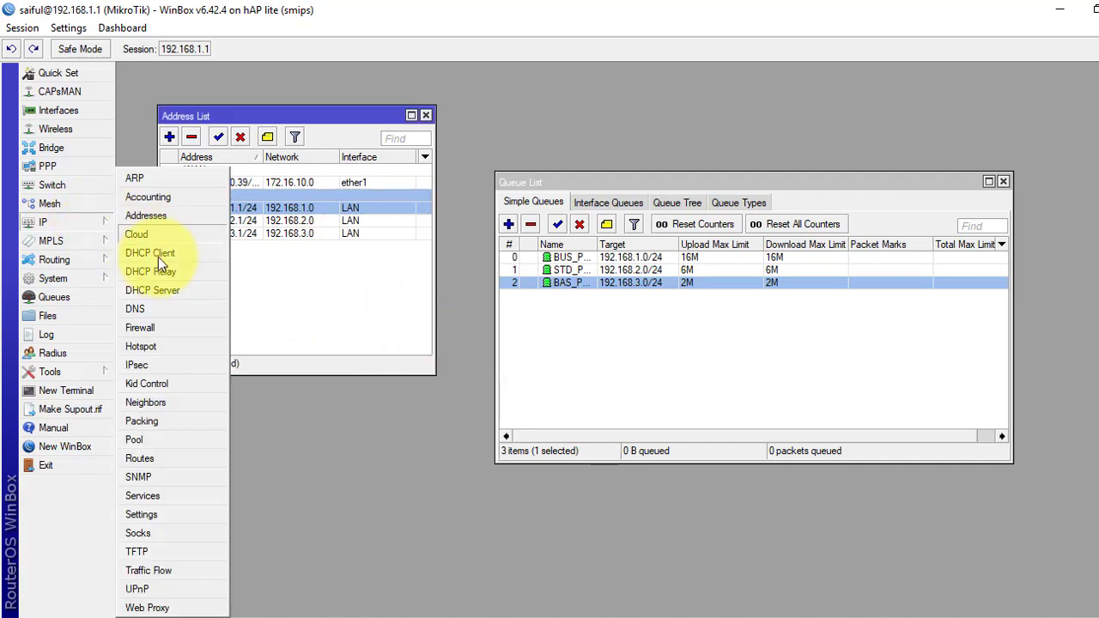
click(156, 325)
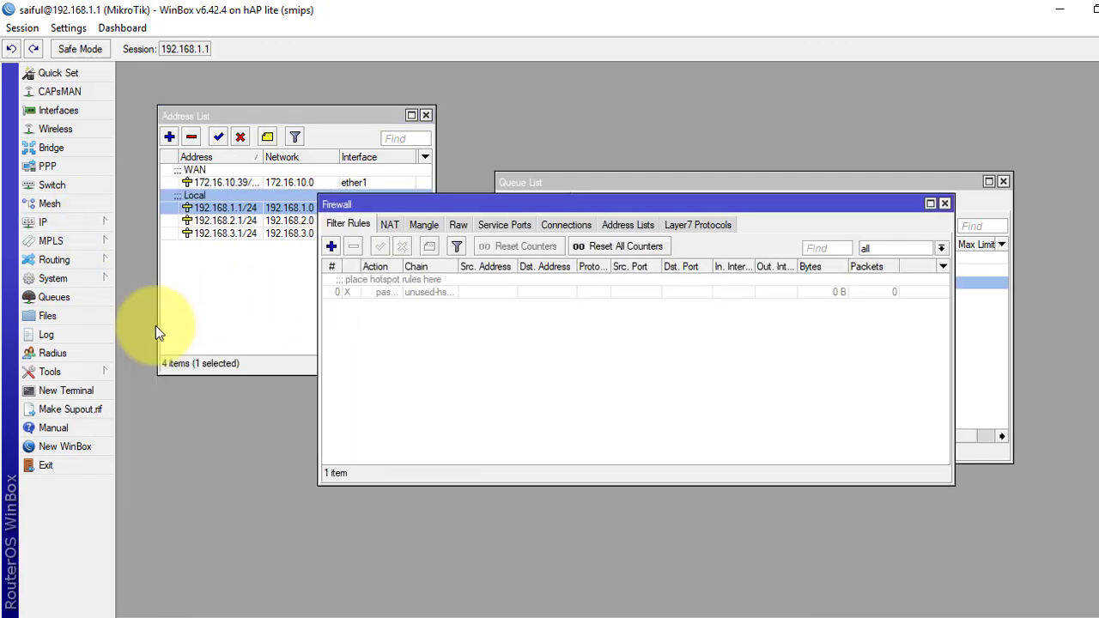
click(391, 225)
click(406, 293)
double_click(406, 293)
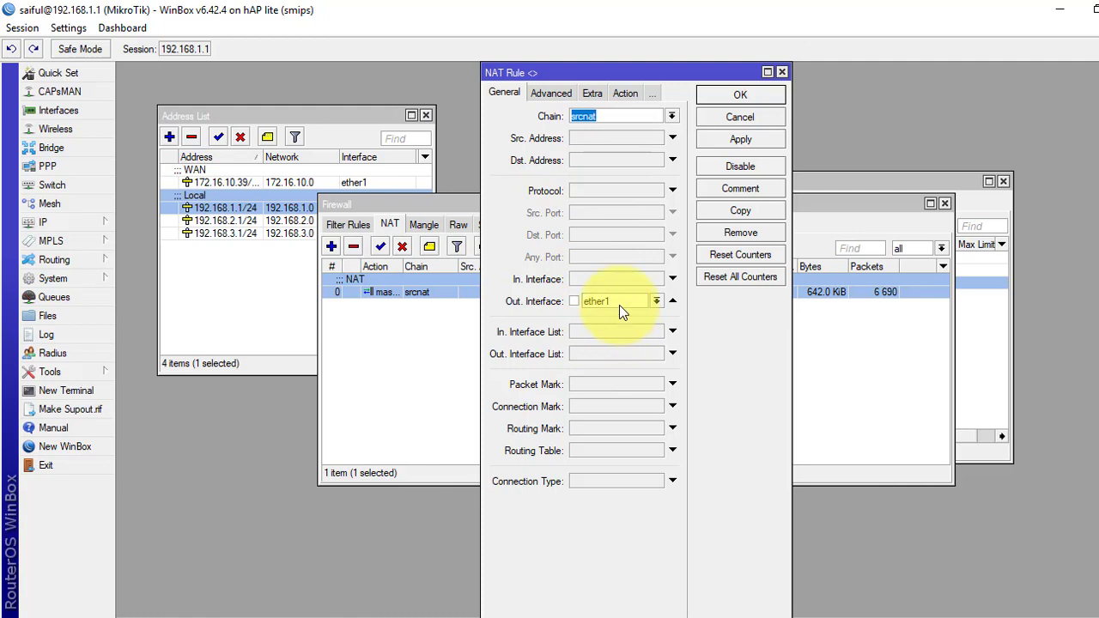
click(625, 92)
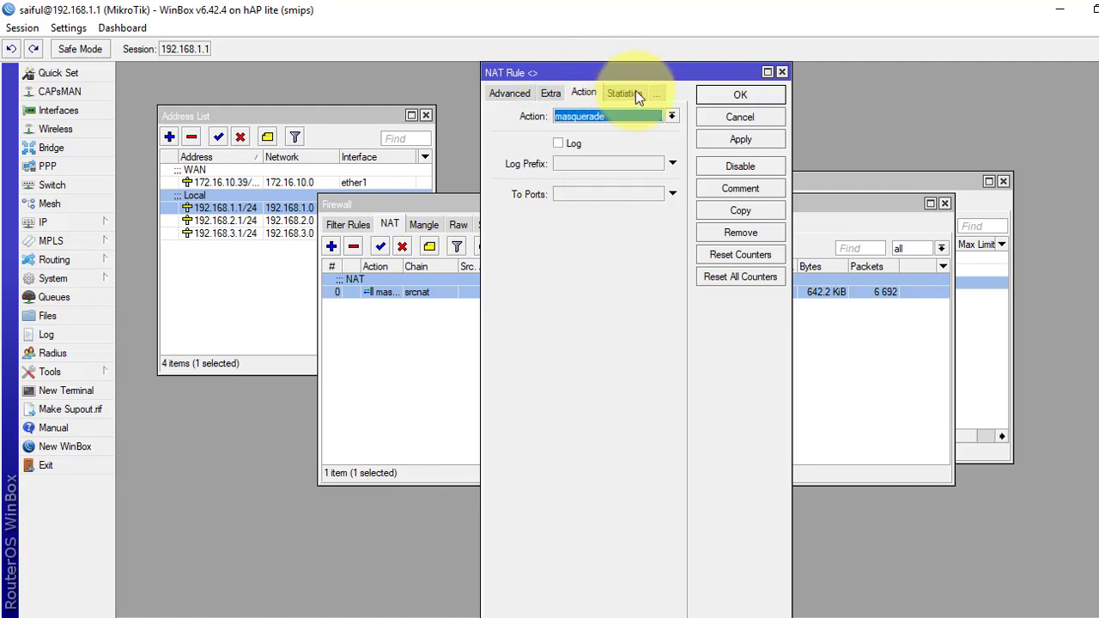
click(782, 73)
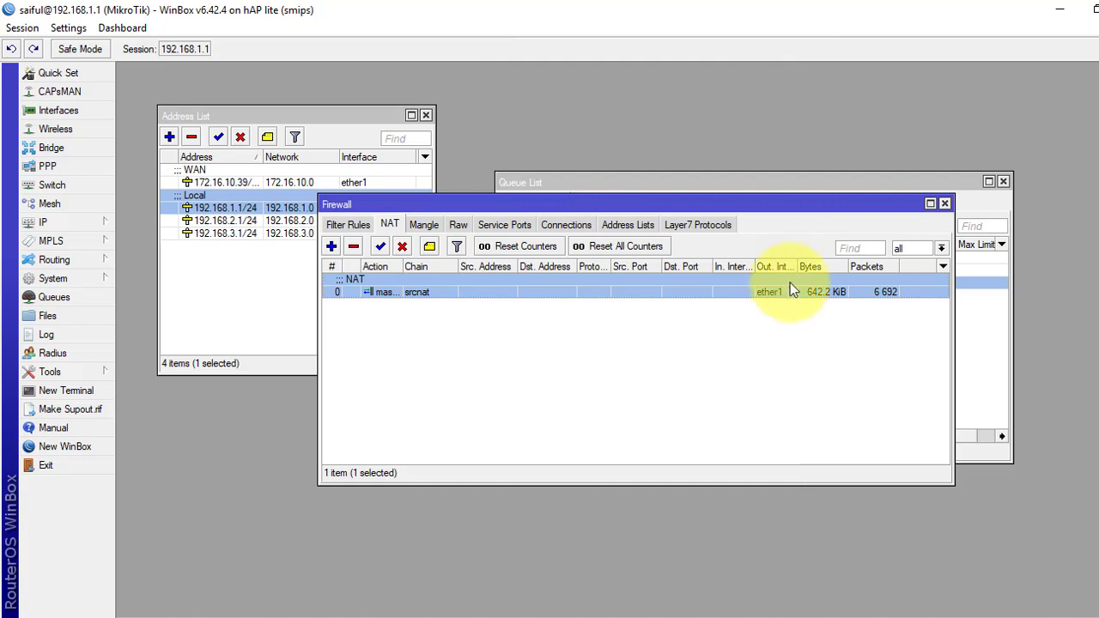
click(945, 205)
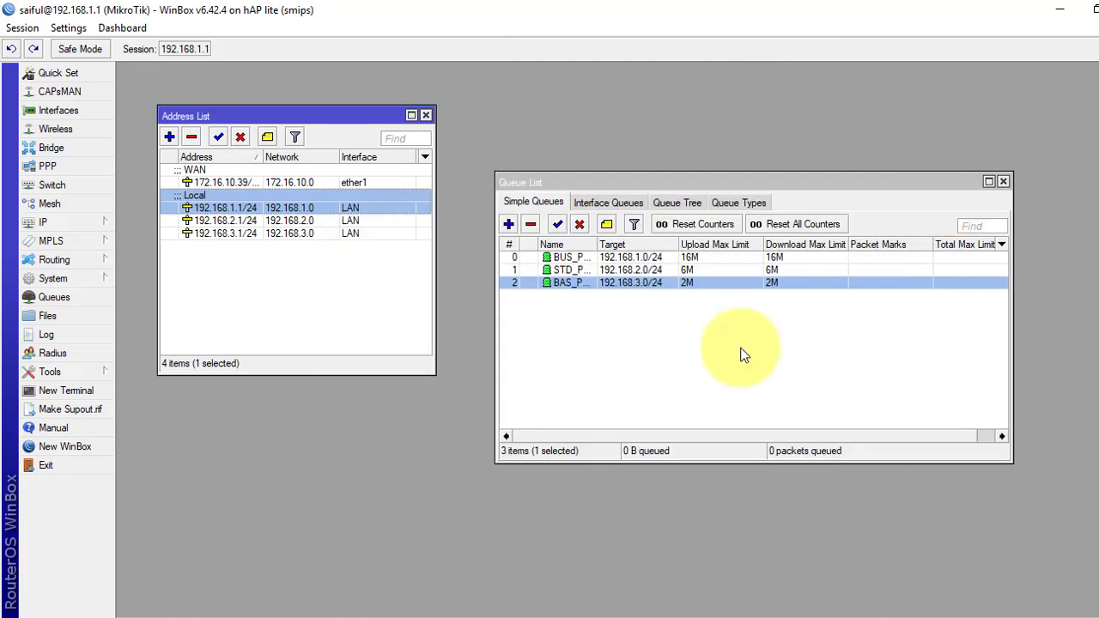